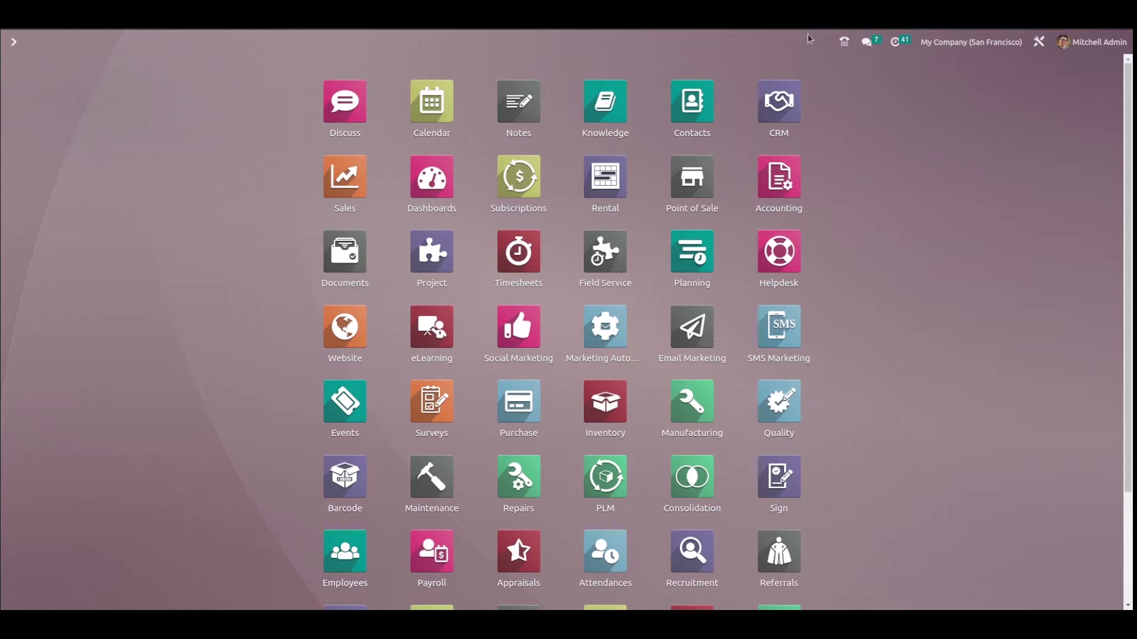
# - Open the Knowledge app and look through its welcome article
pyautogui.click(606, 113)
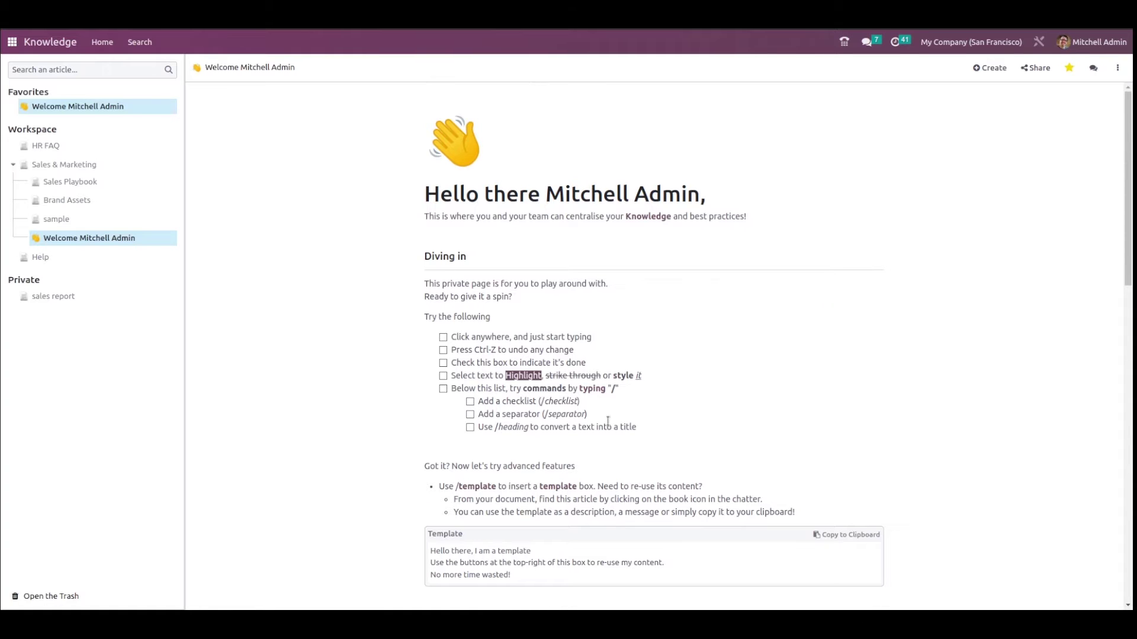
pyautogui.scroll(-10, 608, 421)
pyautogui.scroll(8, 607, 422)
pyautogui.scroll(3, 608, 421)
pyautogui.scroll(-12, 608, 422)
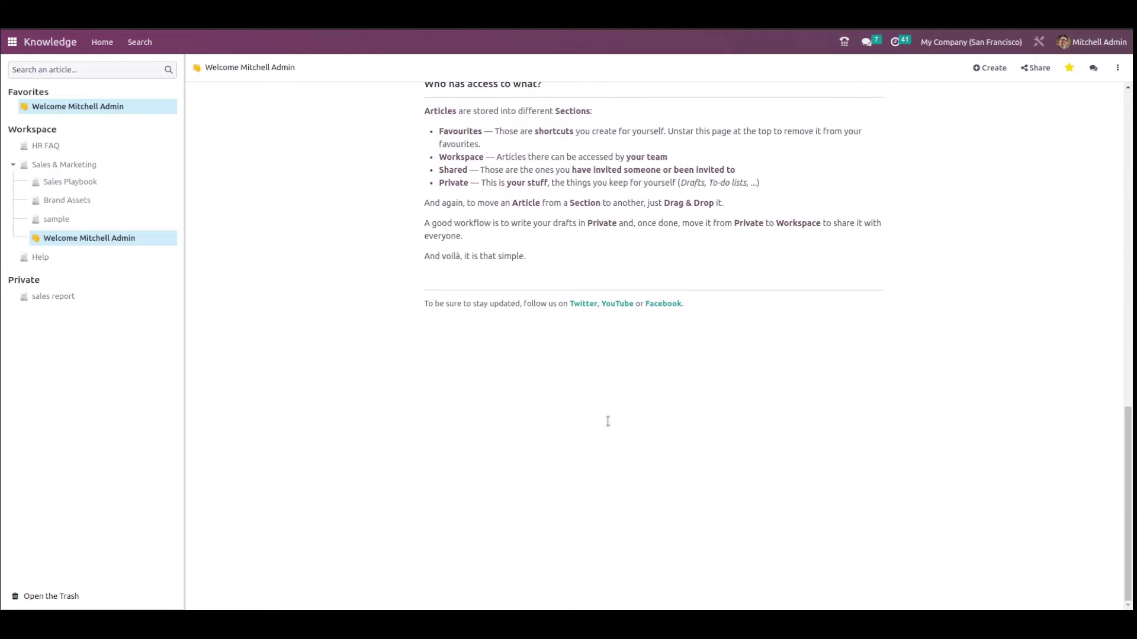
pyautogui.scroll(15, 607, 422)
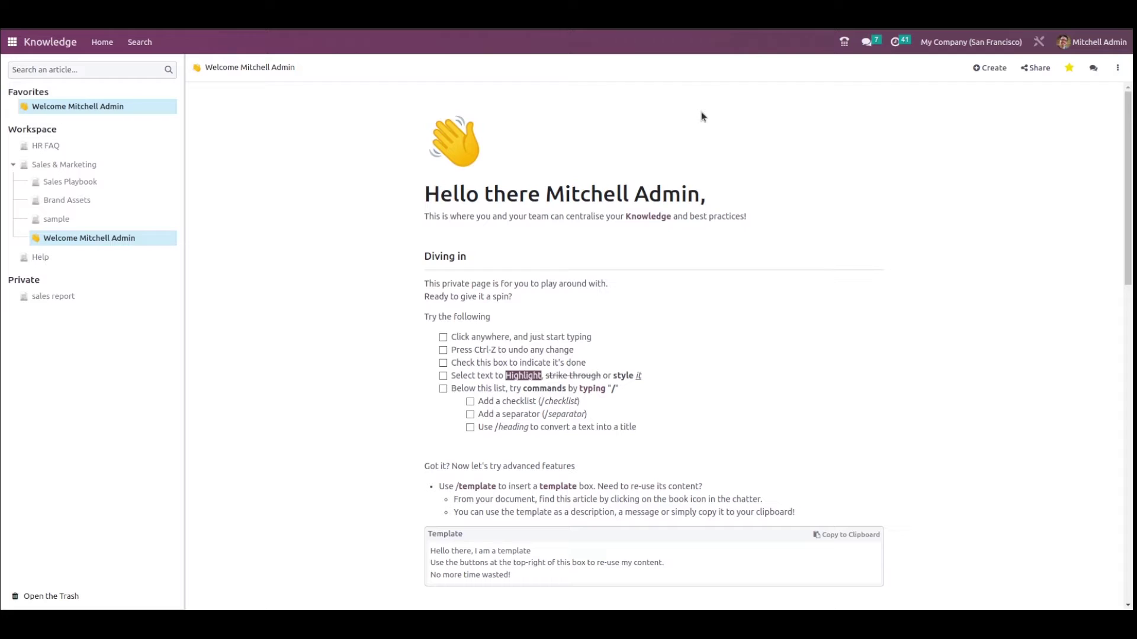
# - Create a new private article with the heading FLOWERS
pyautogui.click(1000, 70)
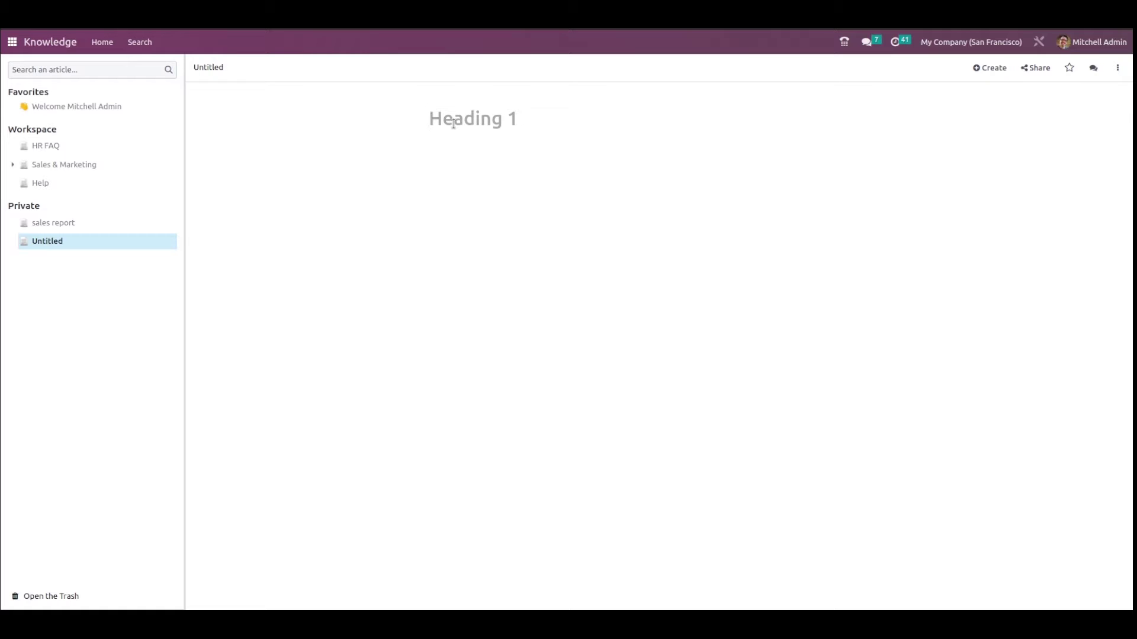
pyautogui.write('FLOWERS')
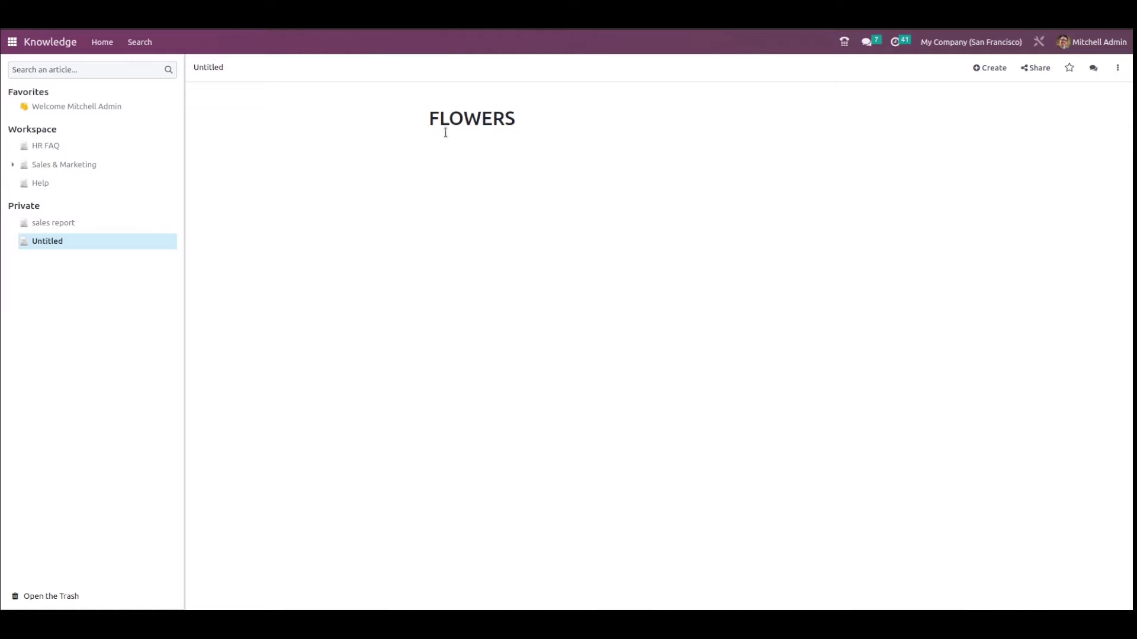
# - Add an icon to the FLOWERS article and change it to the flower bouquet emoji
pyautogui.moveTo(459, 107)
pyautogui.click(462, 93)
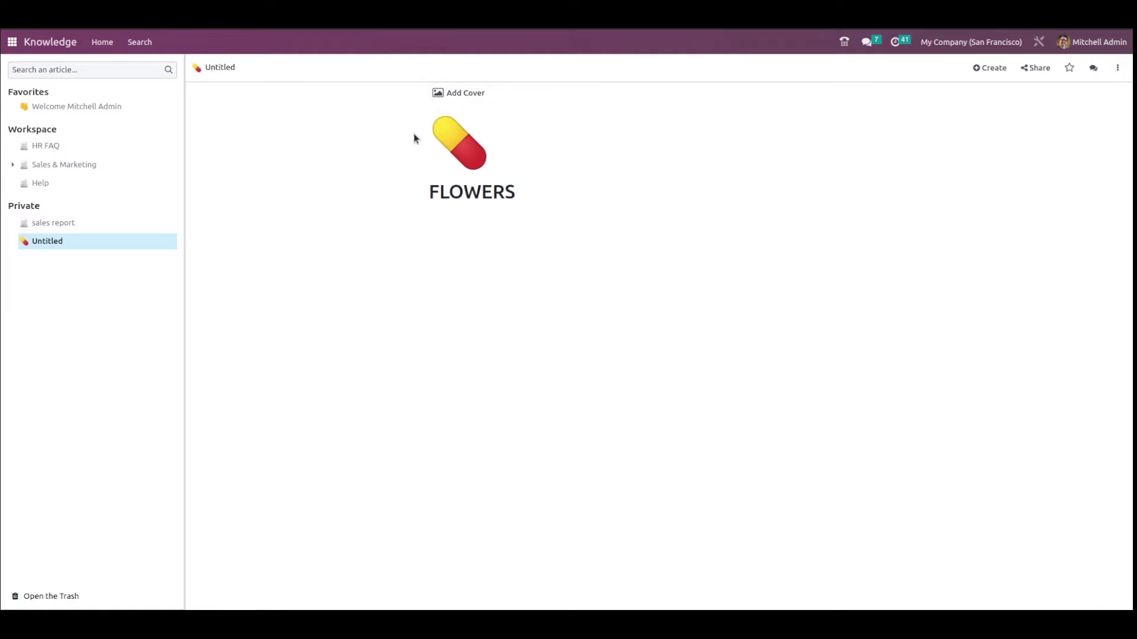
pyautogui.click(454, 138)
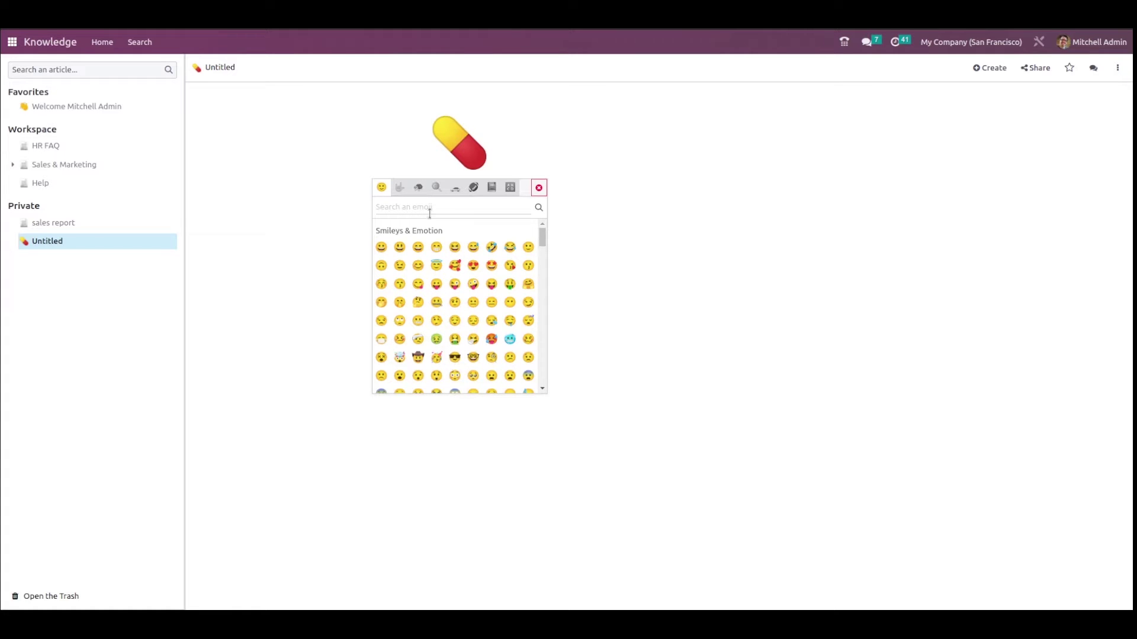
pyautogui.scroll(-5, 433, 357)
pyautogui.scroll(10, 433, 356)
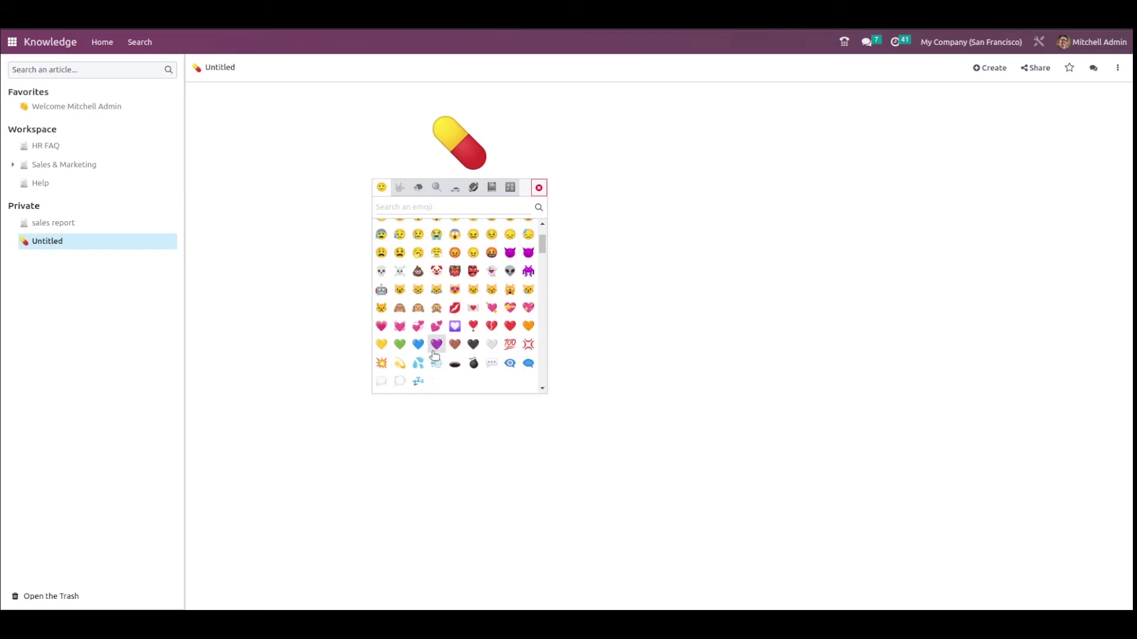
pyautogui.scroll(2, 434, 356)
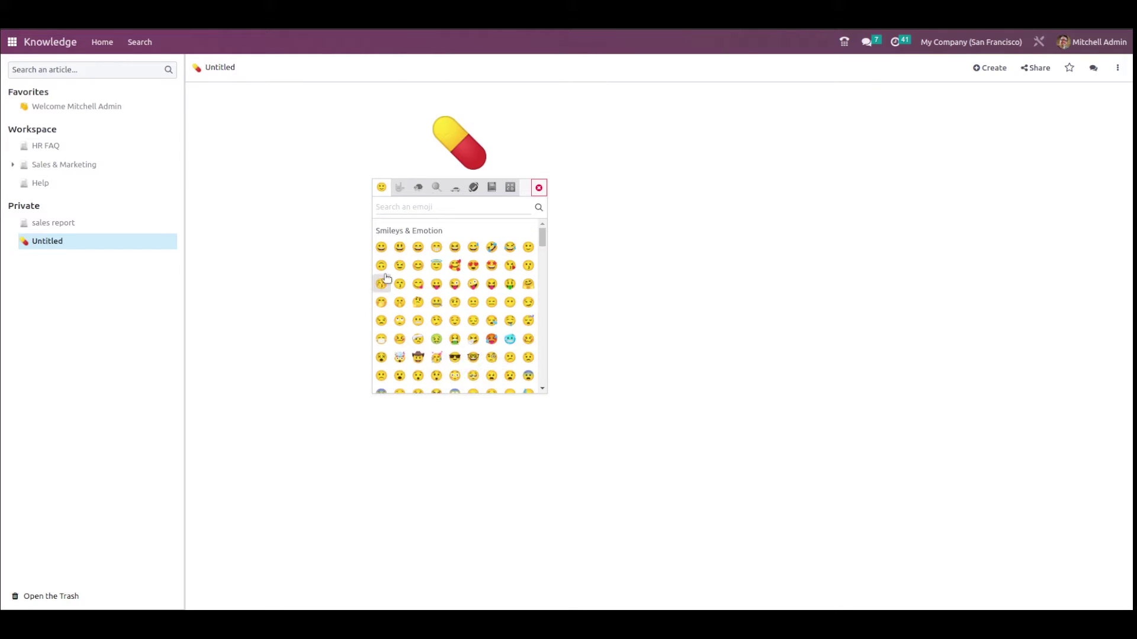
pyautogui.scroll(-5, 474, 325)
pyautogui.scroll(-10, 474, 325)
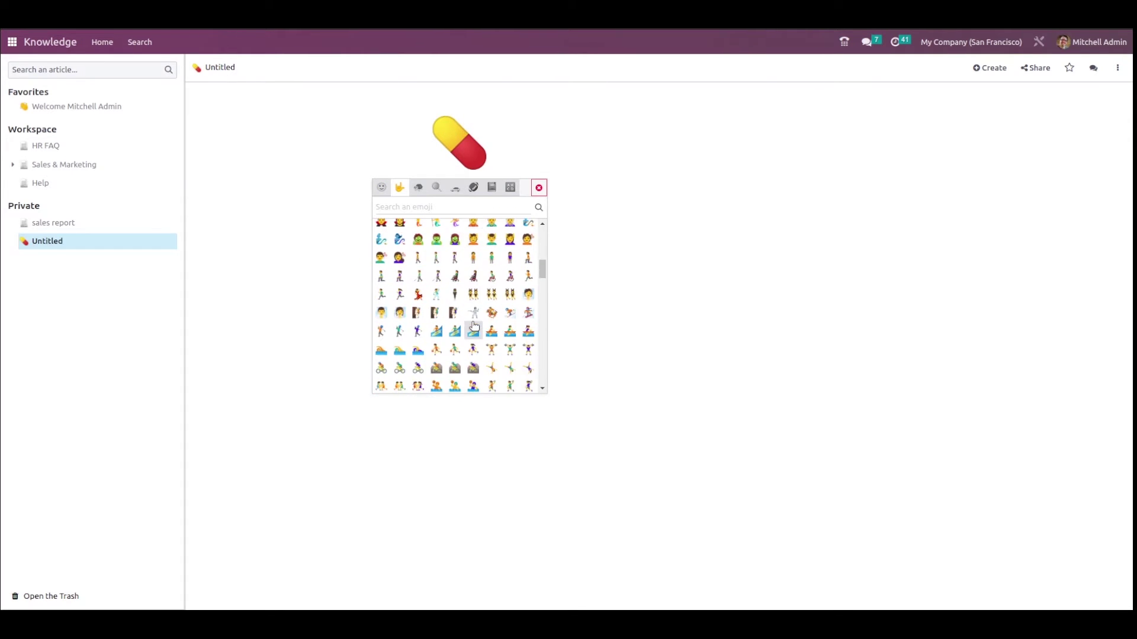
pyautogui.scroll(-2, 474, 325)
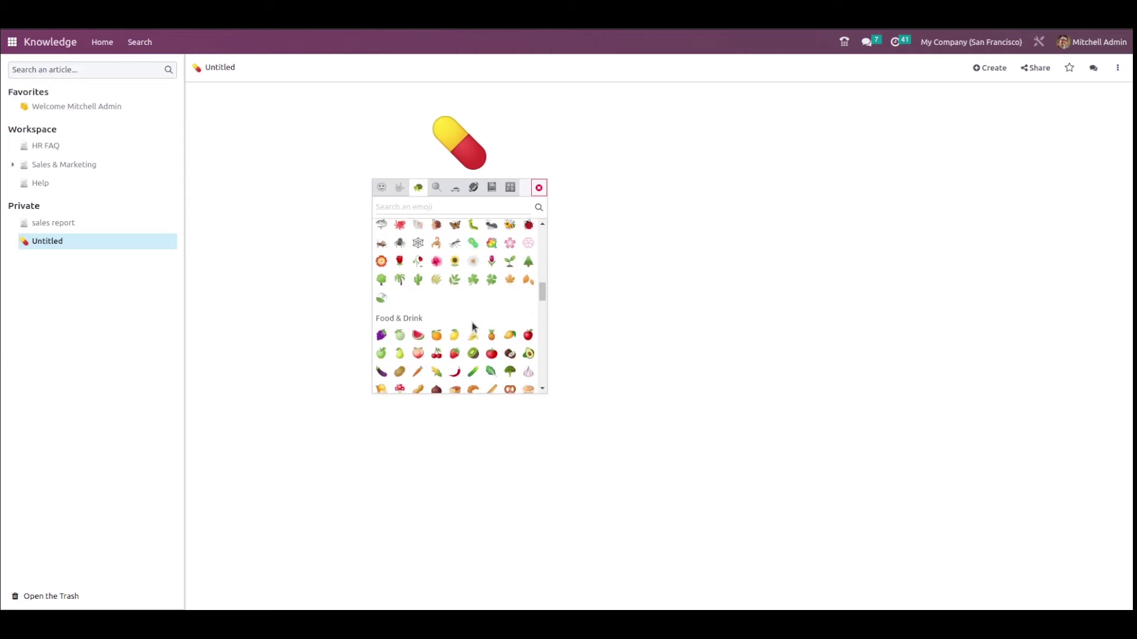
pyautogui.click(490, 242)
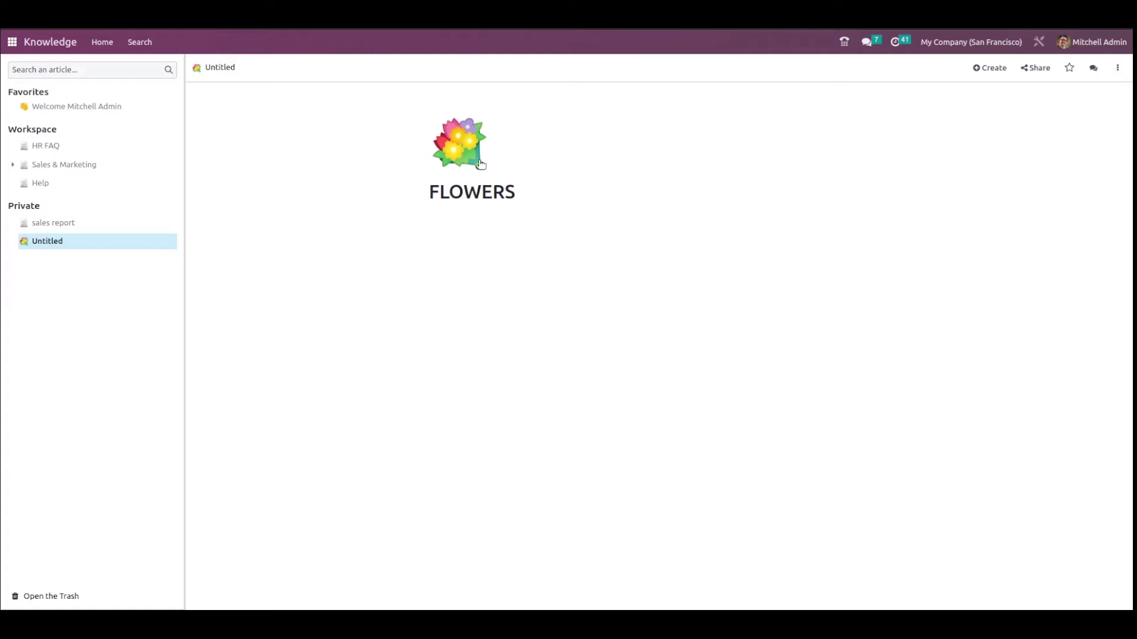
# - Add a cover to the article and change it to the pink tulip image from a search for FLOWER
pyautogui.moveTo(472, 107)
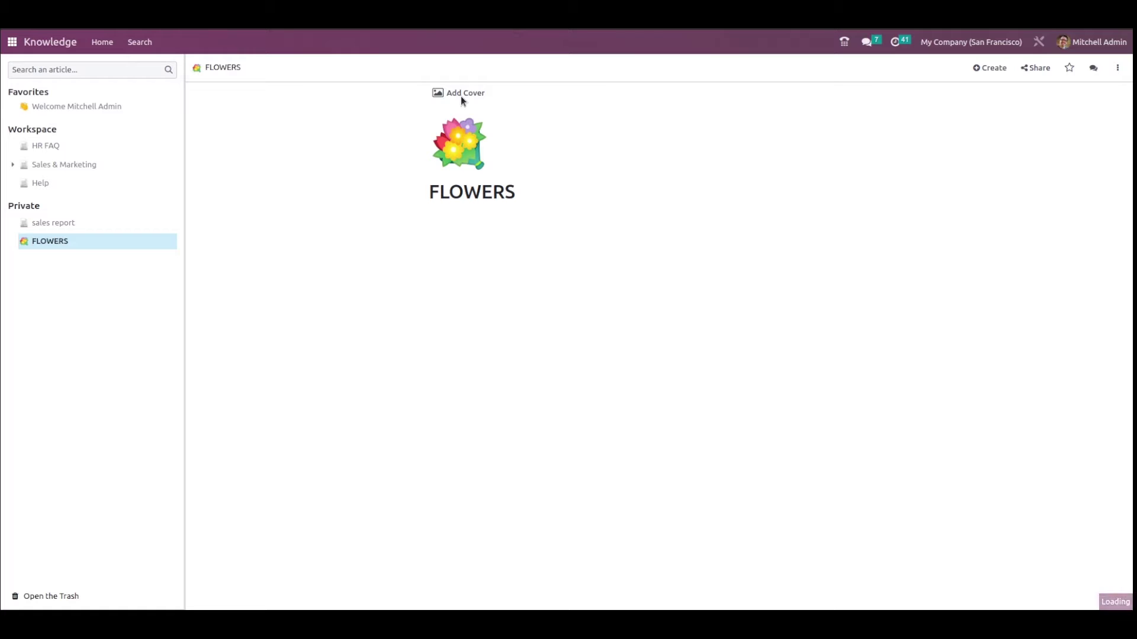
pyautogui.click(462, 95)
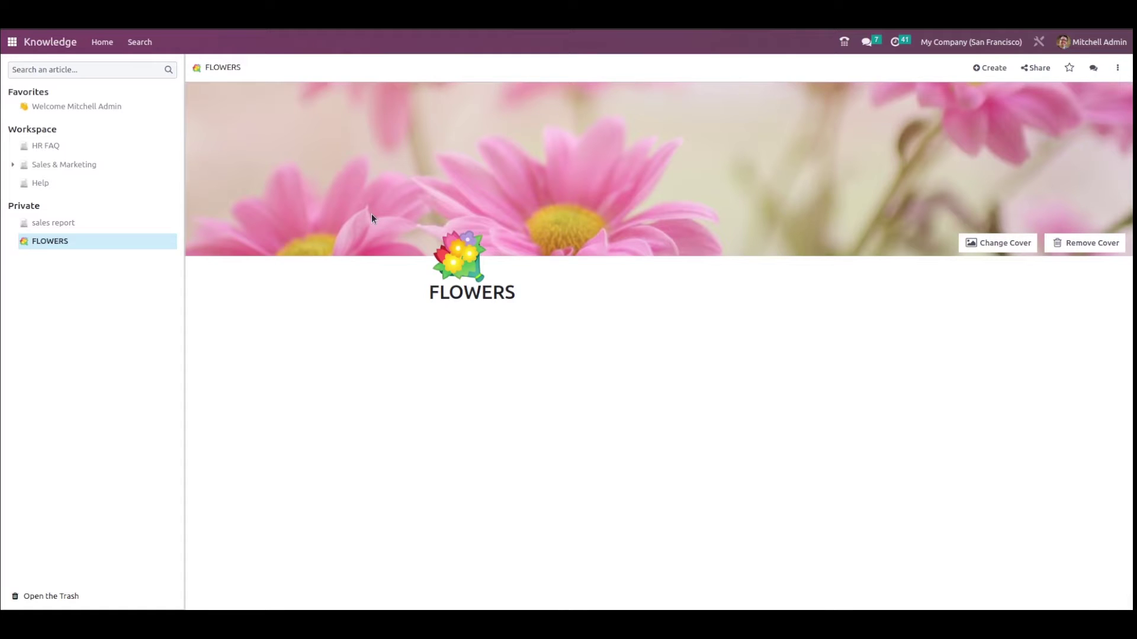
pyautogui.click(1014, 248)
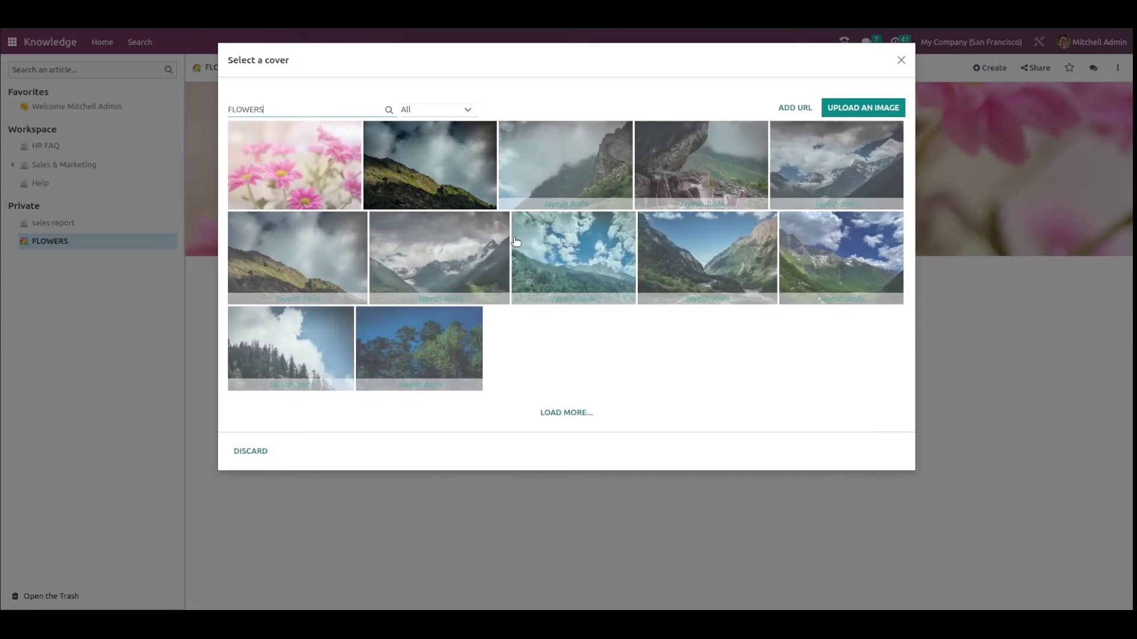
pyautogui.press('BackSpace')
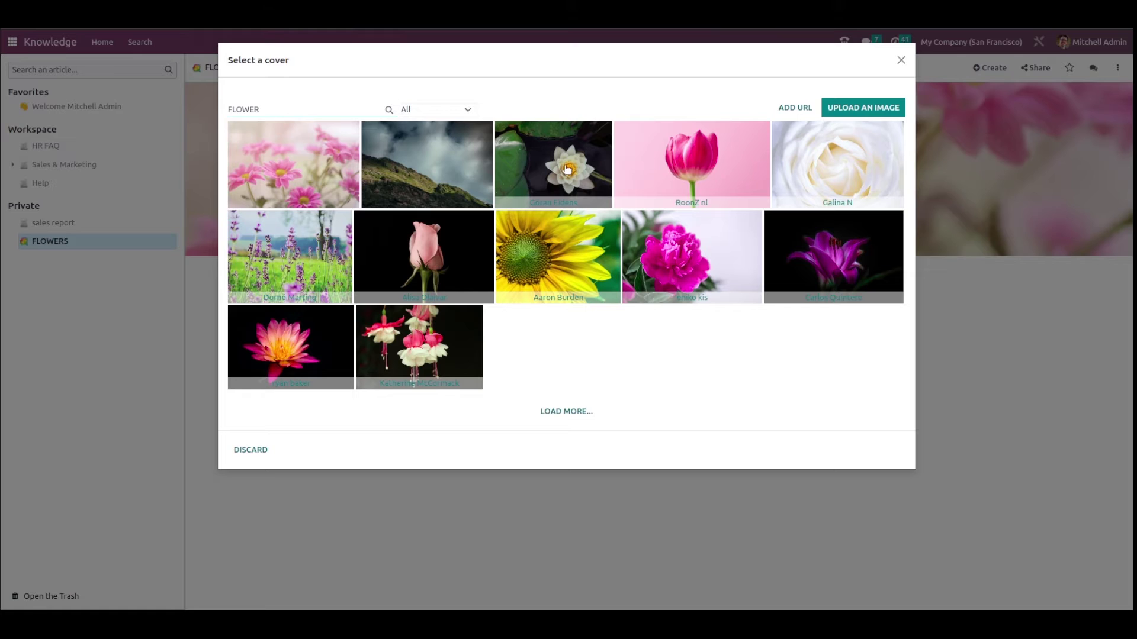
pyautogui.click(684, 172)
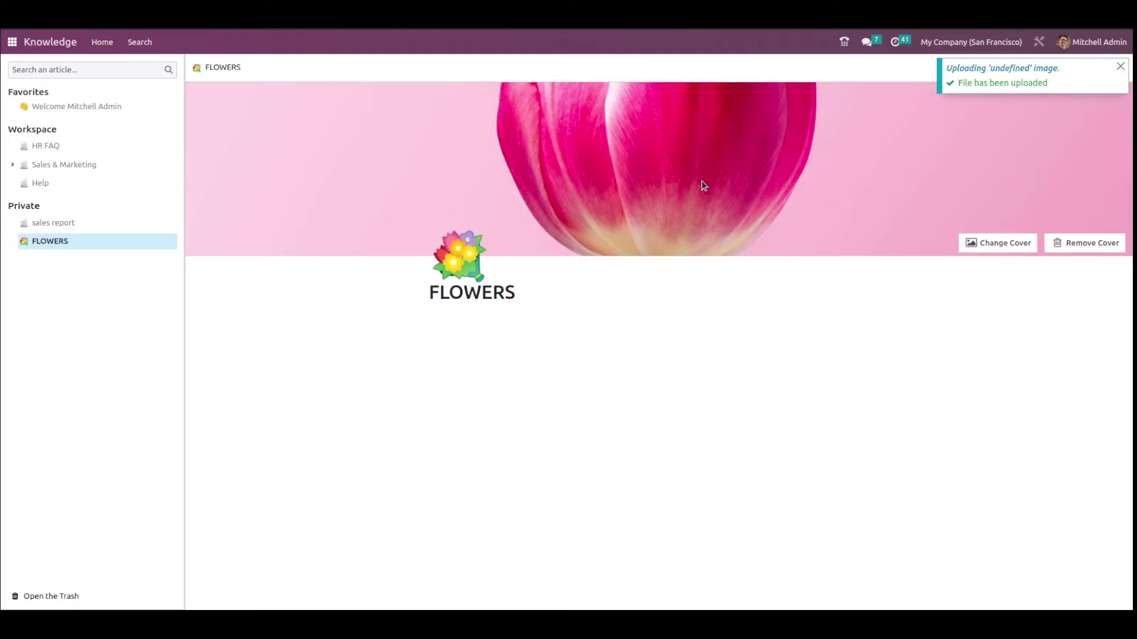
pyautogui.click(565, 287)
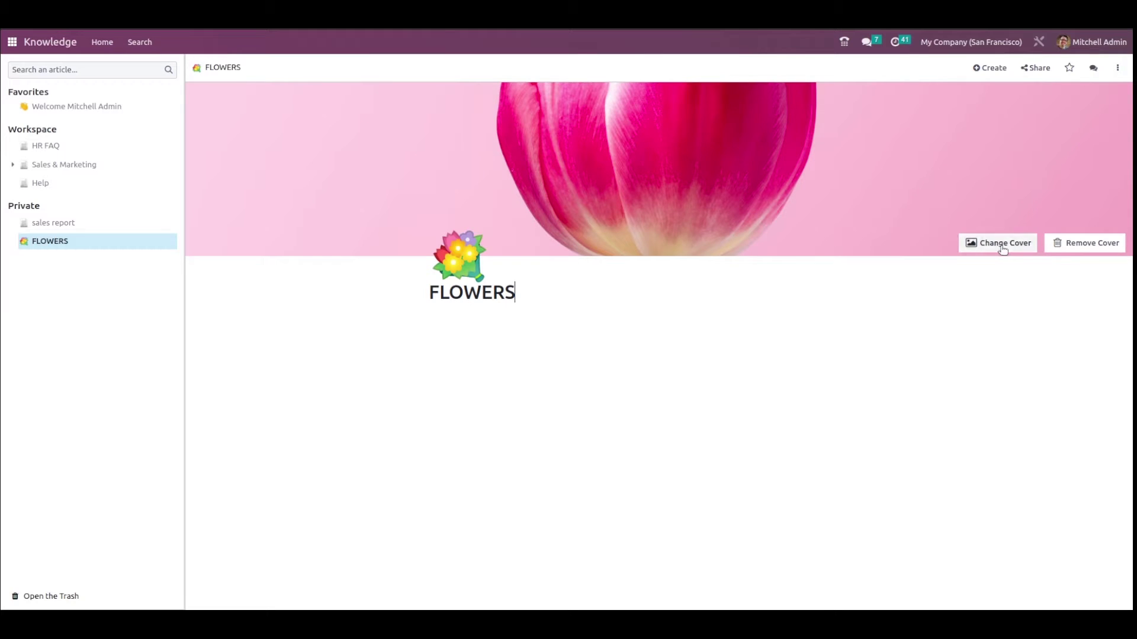
# - Remove the tulip cover and add a new cover to the article
pyautogui.click(1075, 247)
pyautogui.moveTo(480, 94)
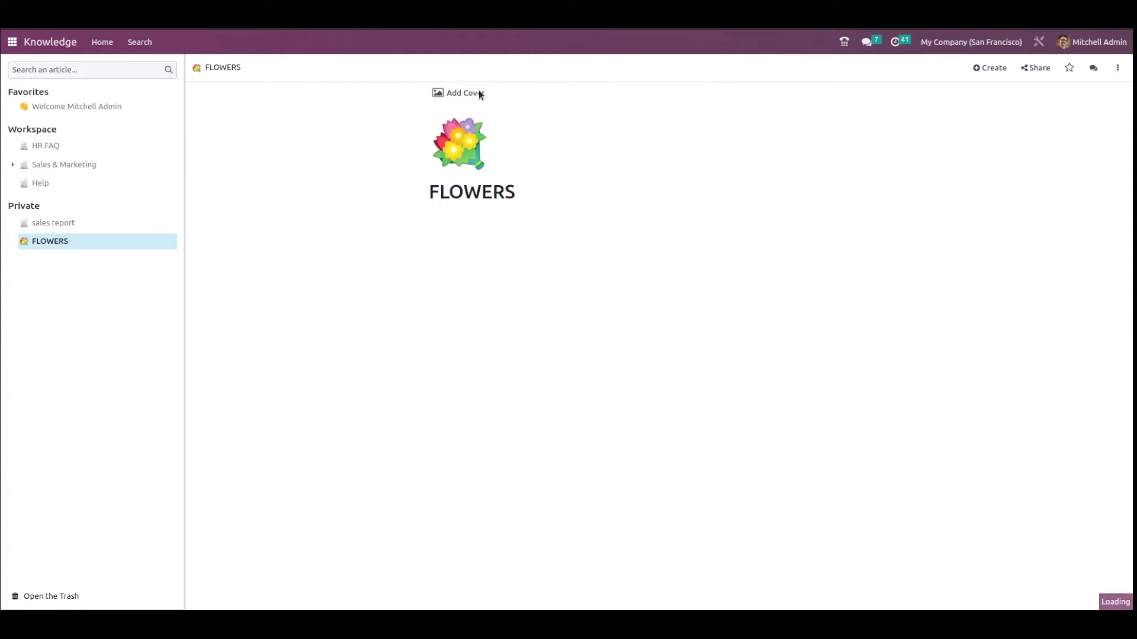
pyautogui.click(480, 94)
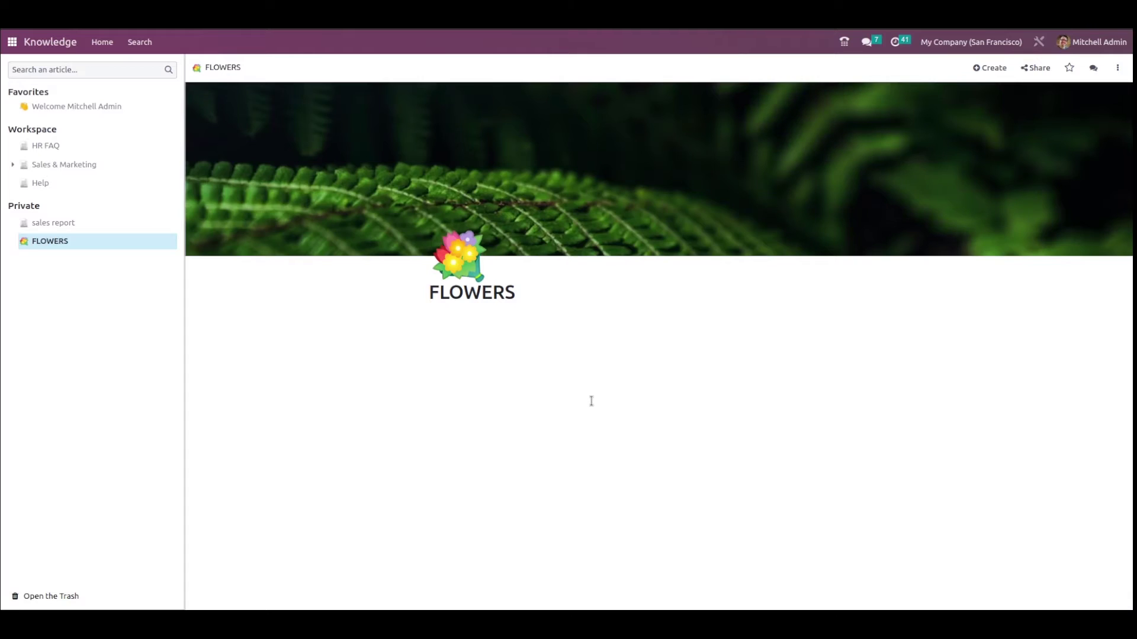
# - Examine the block commands offered for the empty line below the FLOWERS heading, from Structure to Basic Blocks
pyautogui.click(548, 306)
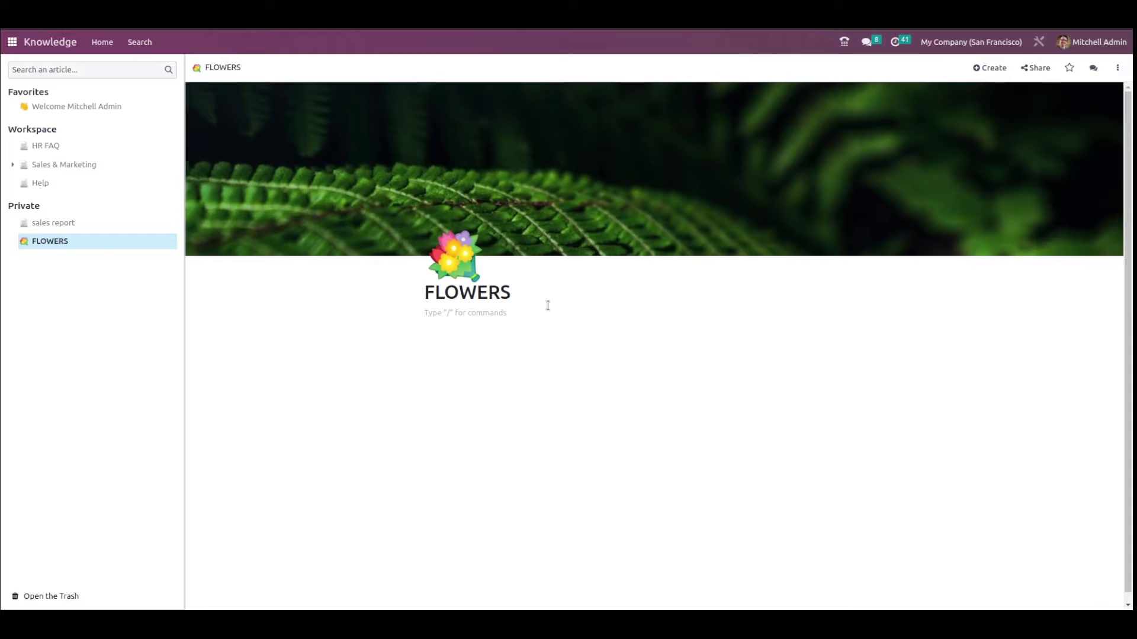
pyautogui.write('/')
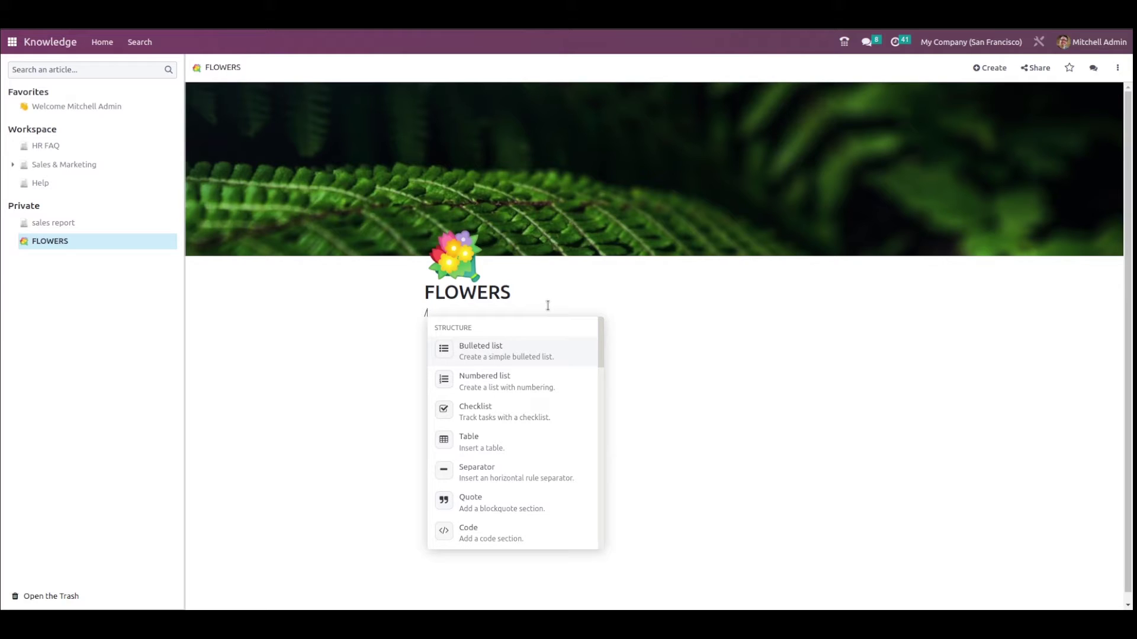
pyautogui.scroll(-10, 525, 499)
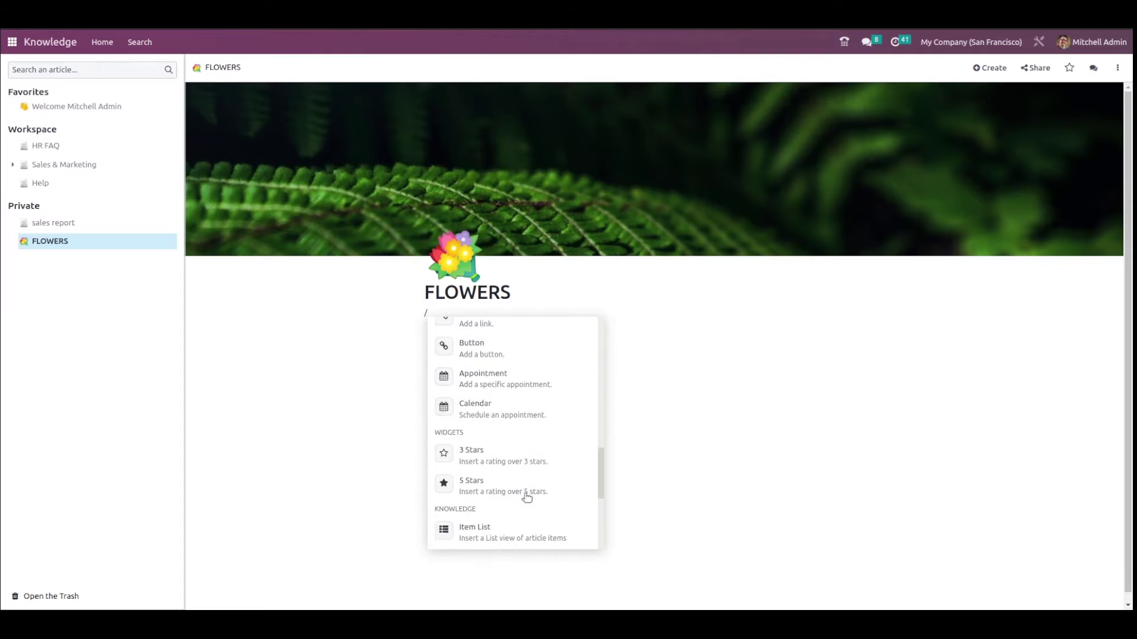
pyautogui.scroll(10, 527, 498)
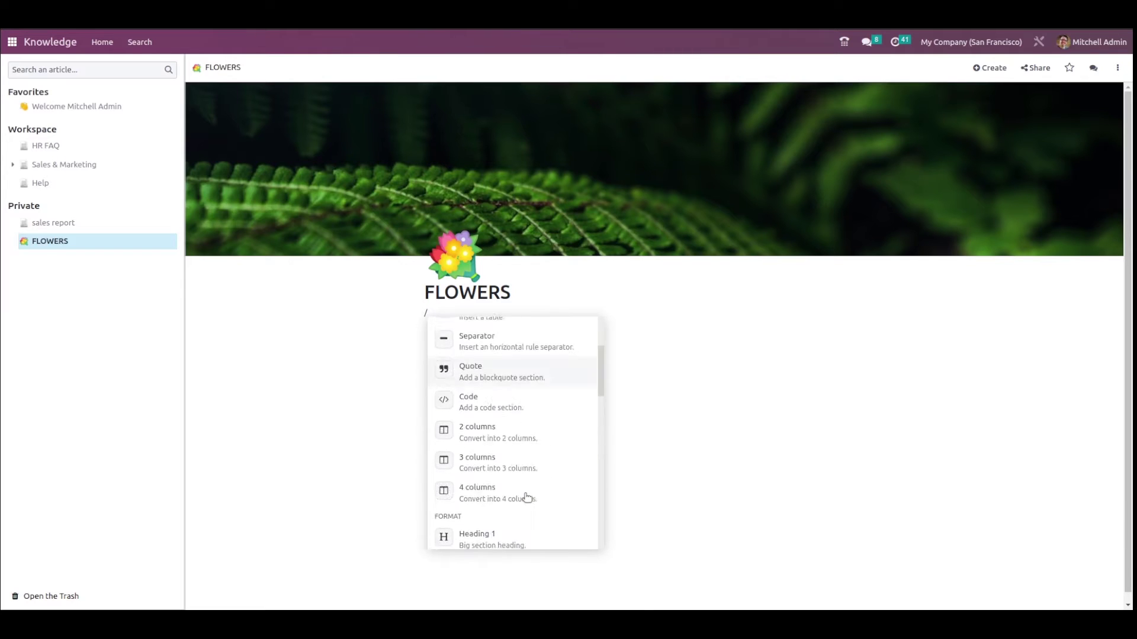
pyautogui.scroll(2, 514, 375)
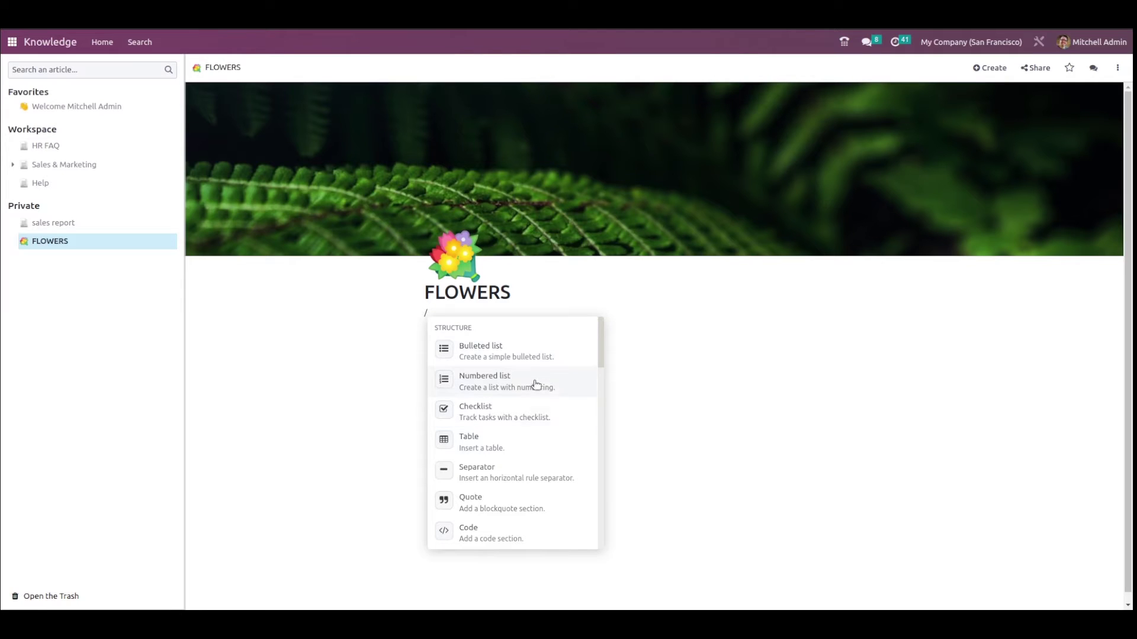
pyautogui.scroll(-5, 482, 489)
pyautogui.scroll(-5, 483, 489)
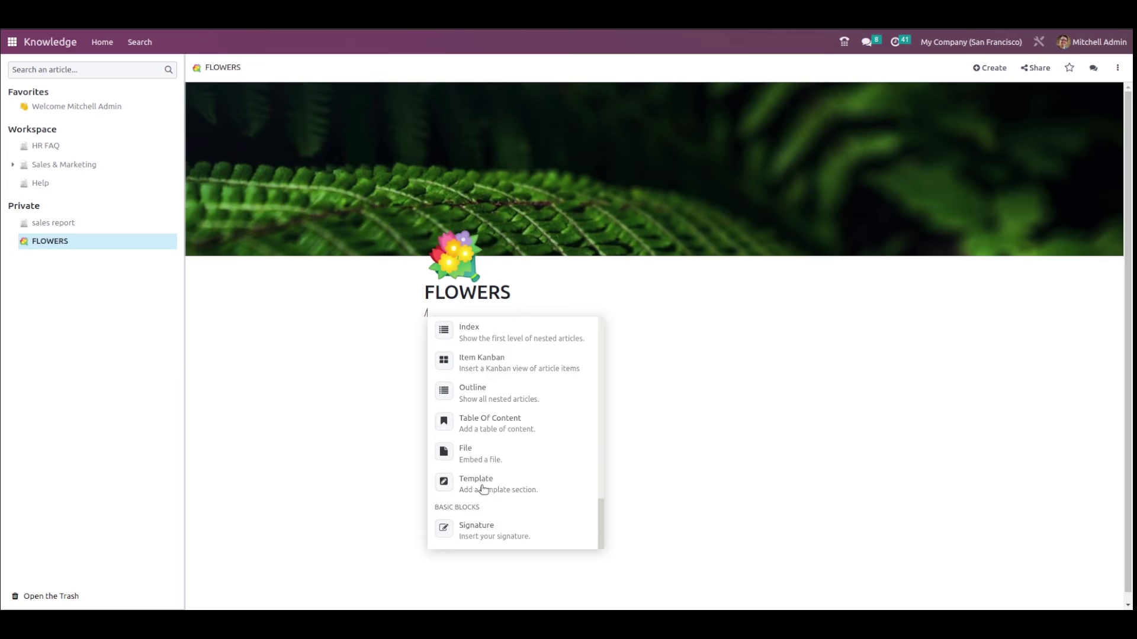
pyautogui.click(347, 360)
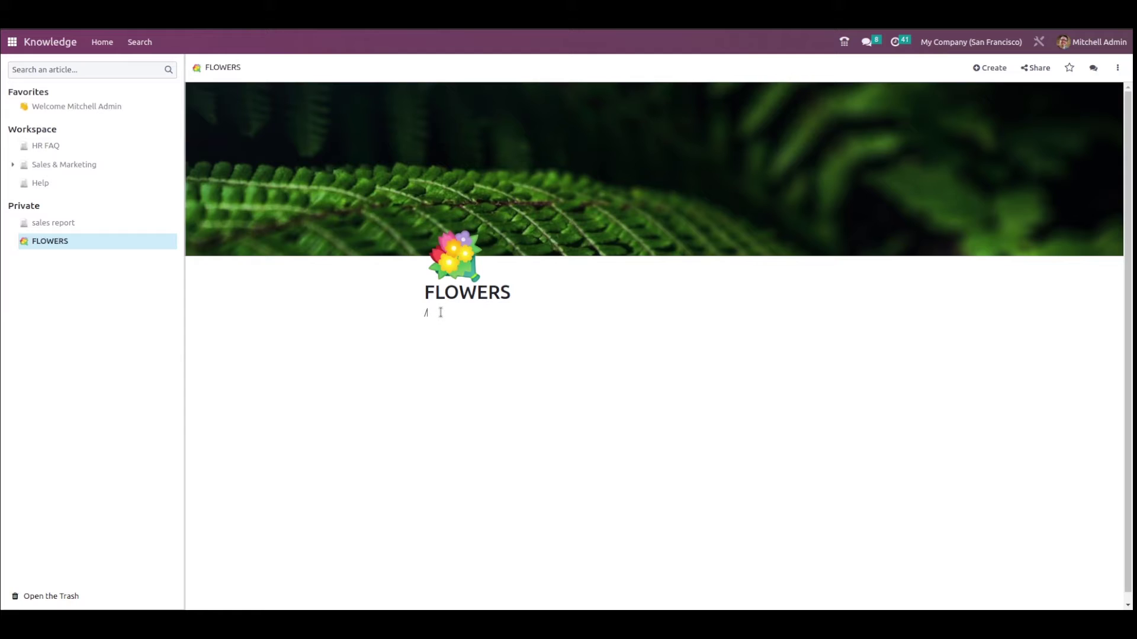
pyautogui.press('BackSpace')
# - Insert a Table Of Content block below the heading and follow its FLOWERS entry
pyautogui.write('/TABLE')
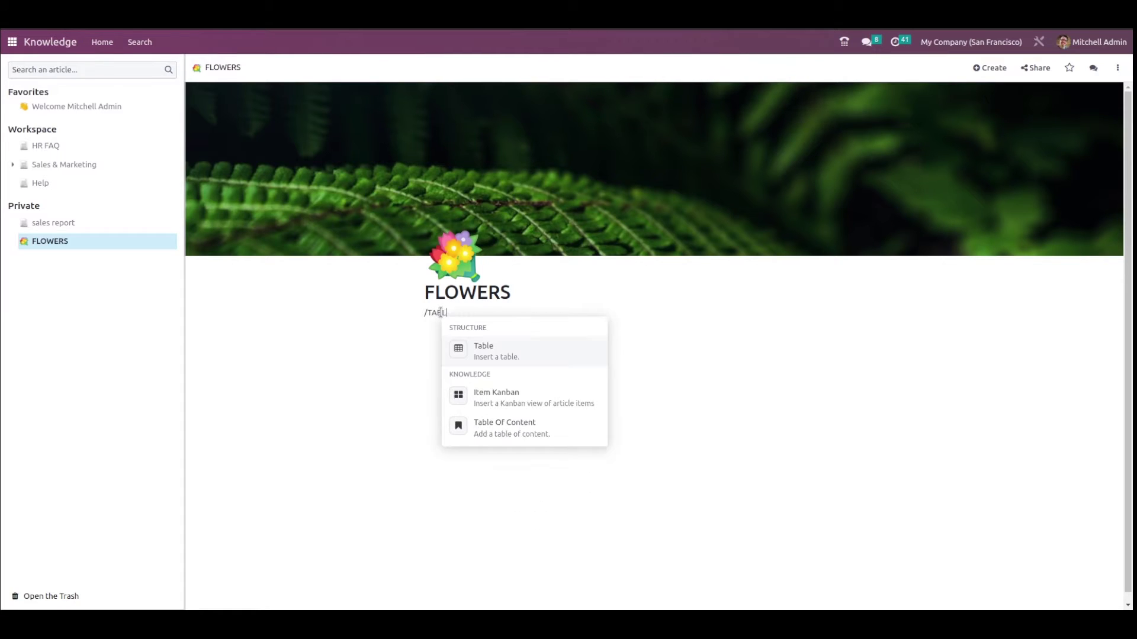
pyautogui.click(516, 392)
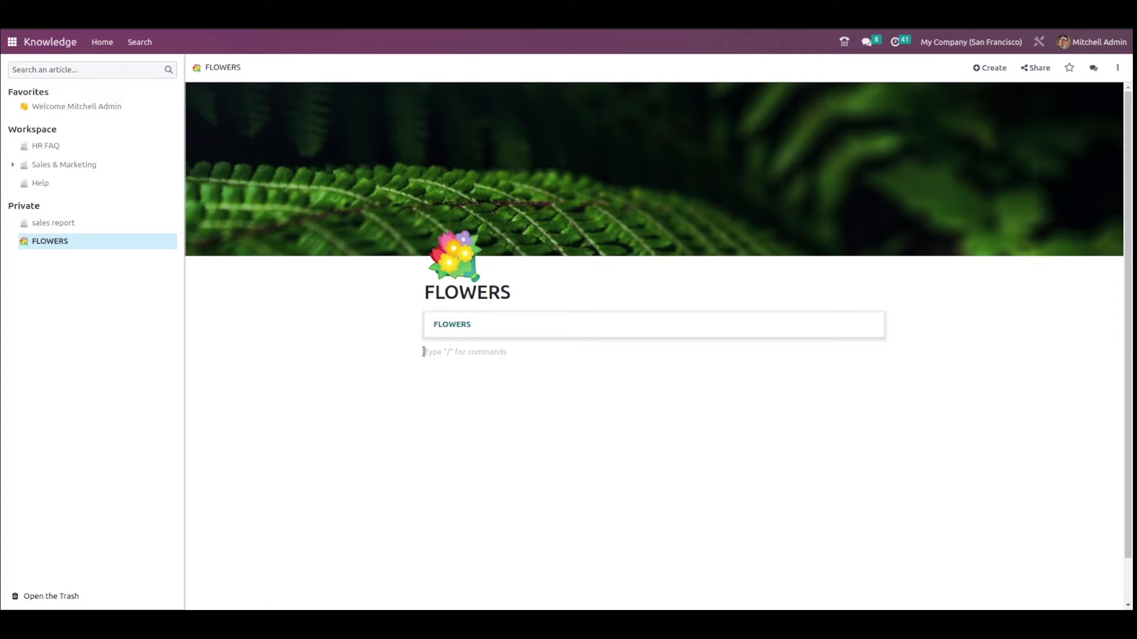
pyautogui.scroll(-1, 489, 475)
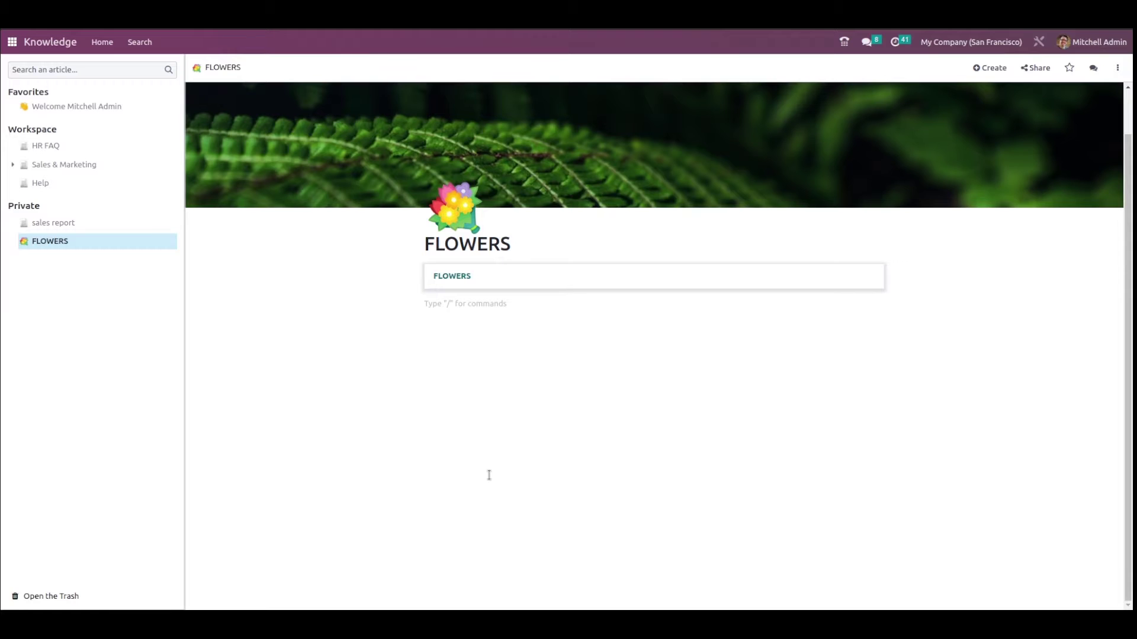
pyautogui.click(454, 278)
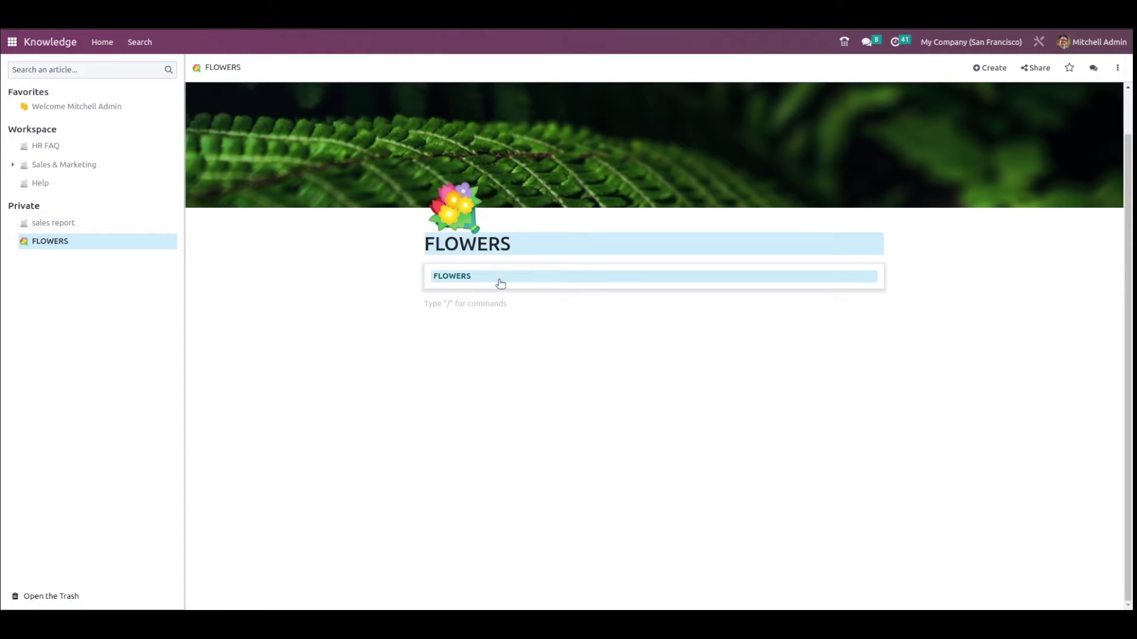
# - Add a Heading 2 block reading FAQ on the line below the table of content
pyautogui.click(447, 306)
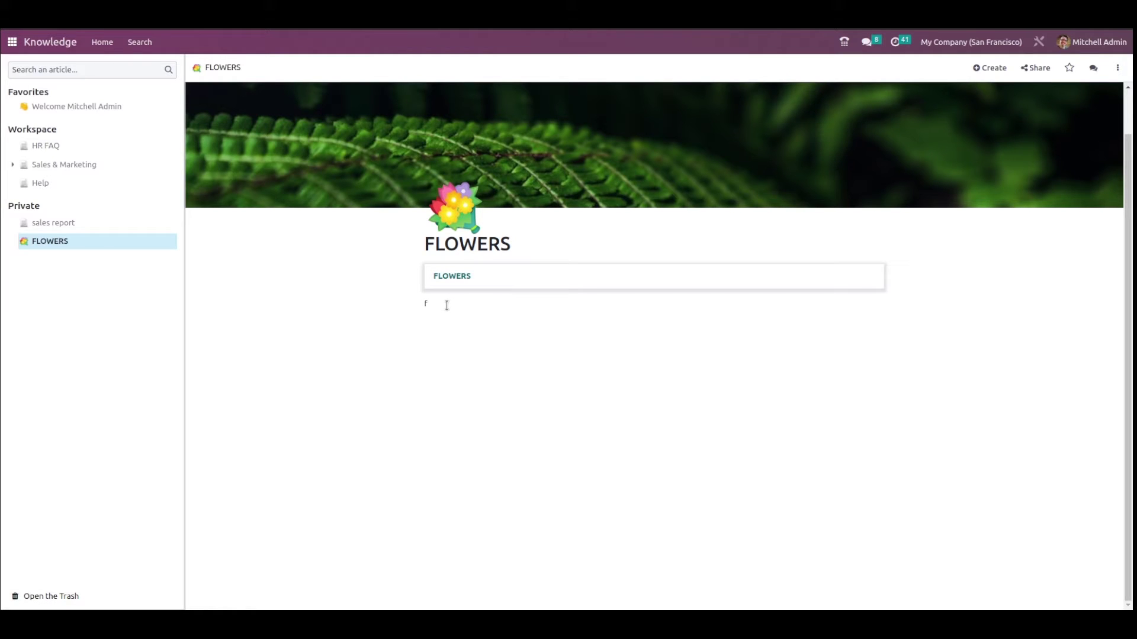
pyautogui.write('/')
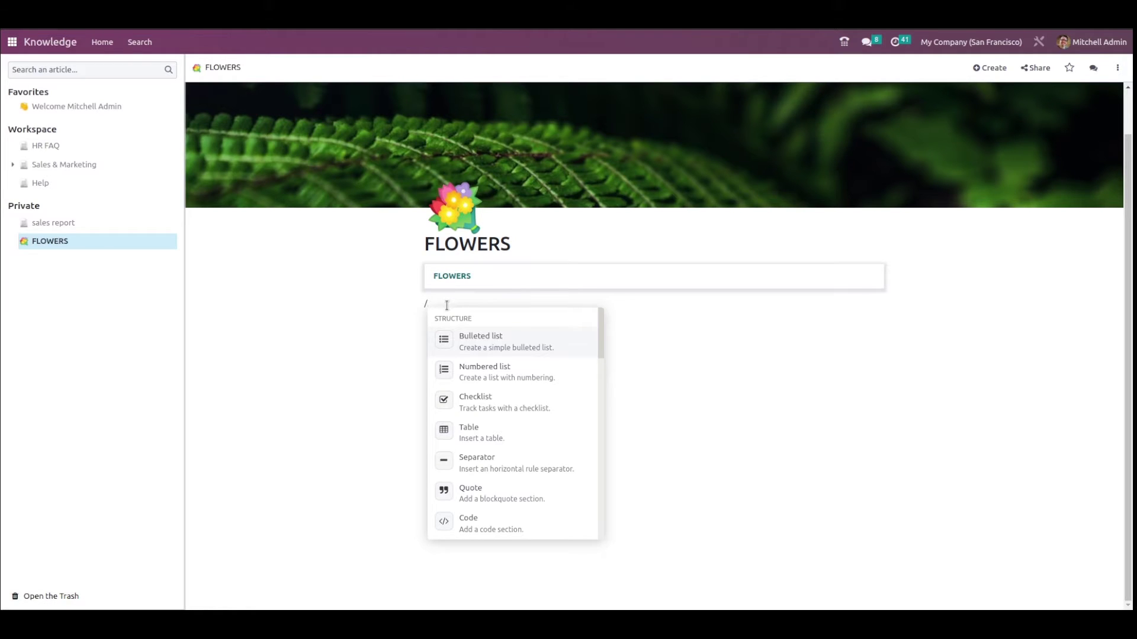
pyautogui.scroll(-10, 498, 469)
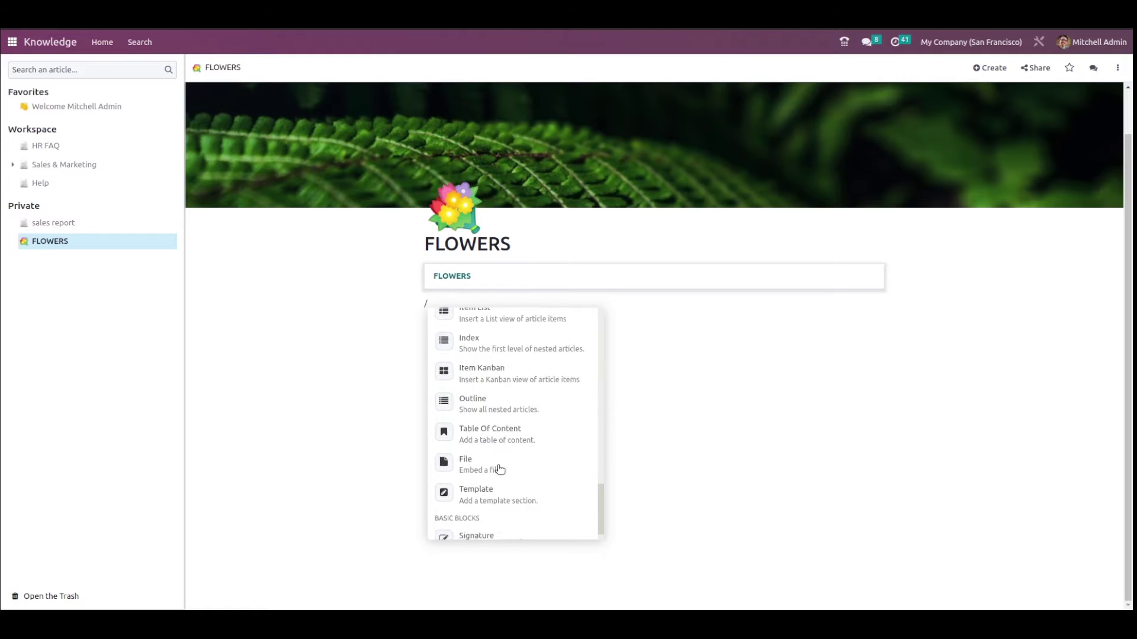
pyautogui.scroll(10, 499, 470)
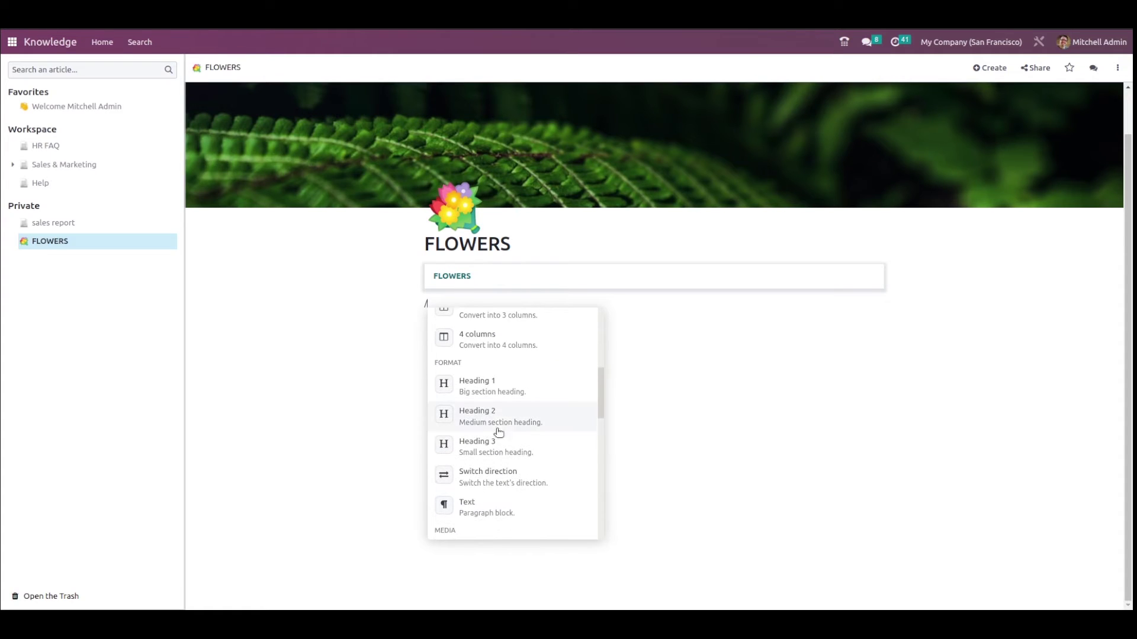
pyautogui.click(498, 421)
pyautogui.write('fa')
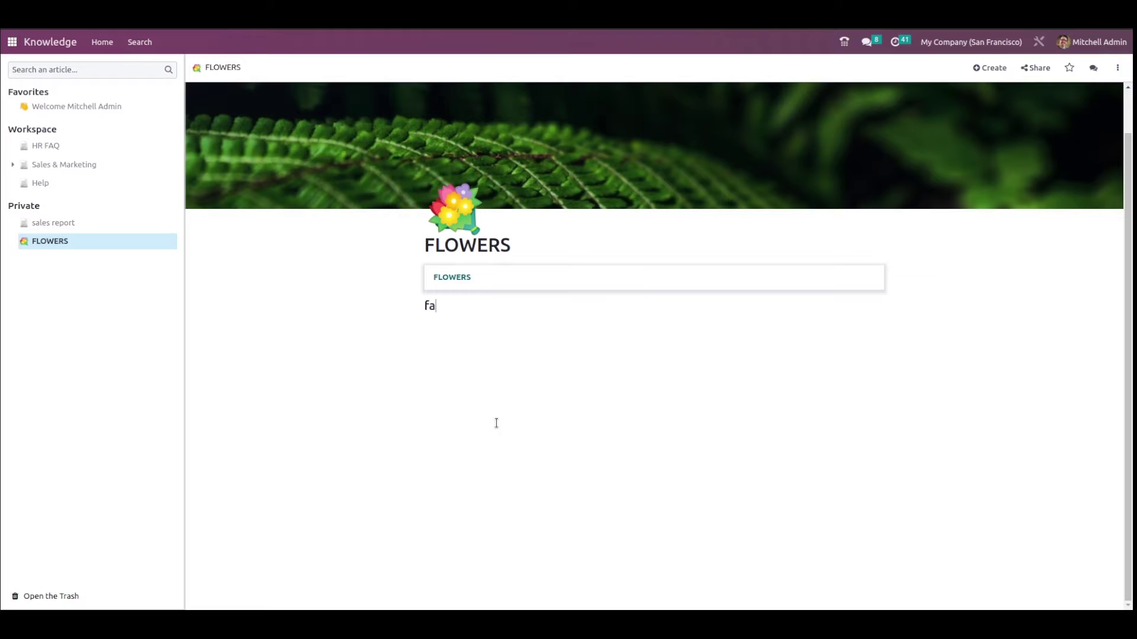
pyautogui.press('BackSpace')
pyautogui.press('BackSpace')
pyautogui.write('FAQ')
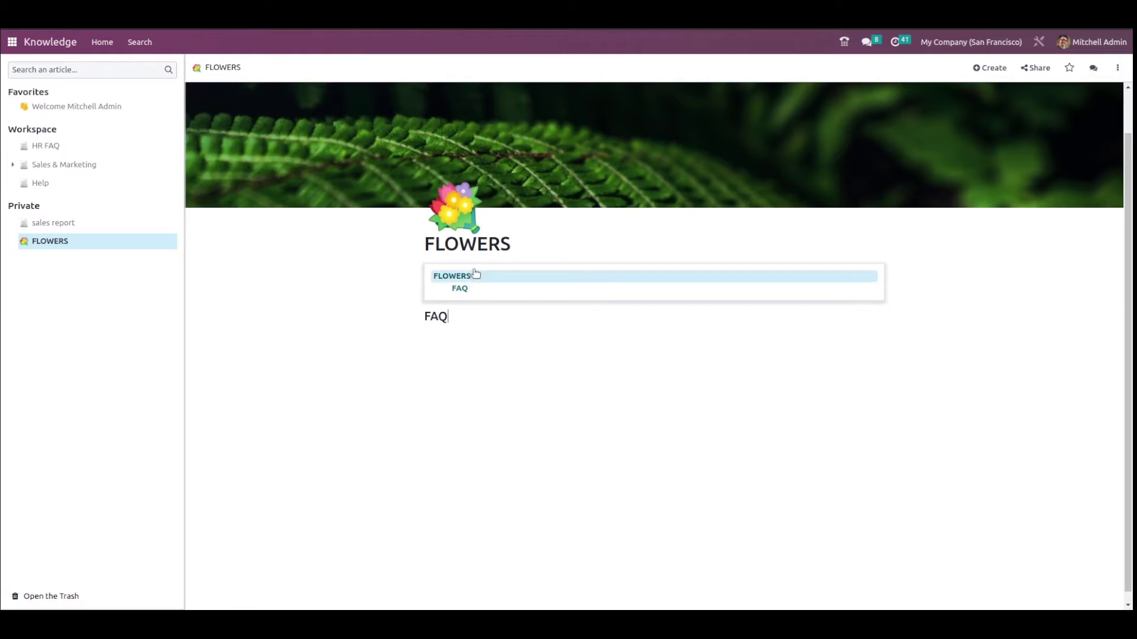
pyautogui.press('Return')
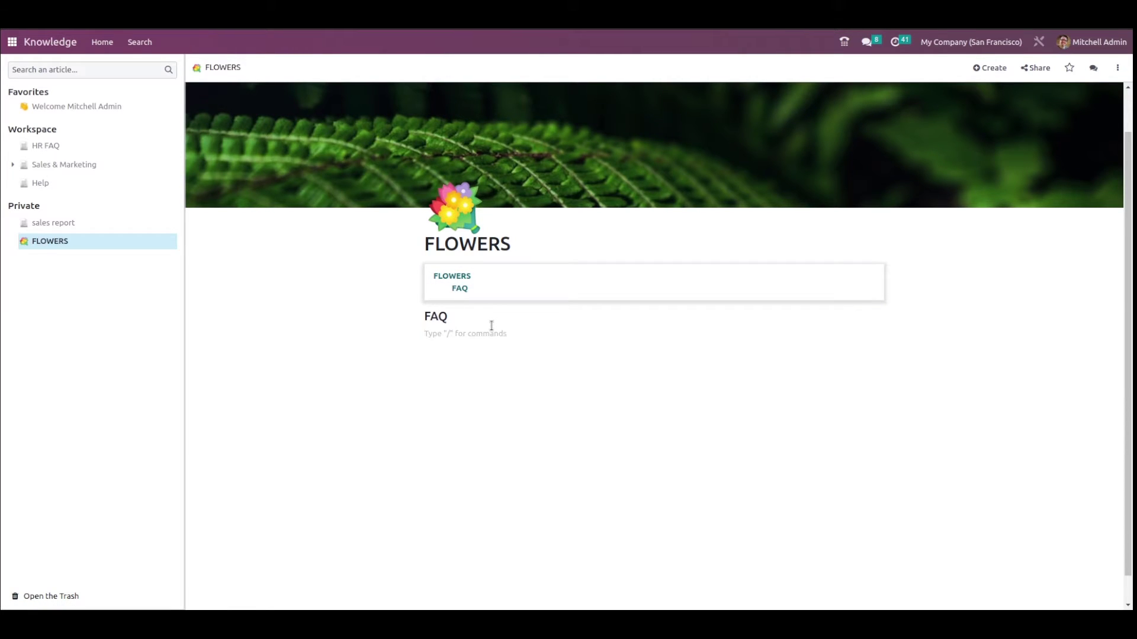
# - Add a Heading 3 block below FAQ reading "How many colors of roses are available?"
pyautogui.write('/')
pyautogui.click(482, 474)
pyautogui.write('ho')
pyautogui.press('BackSpace')
pyautogui.press('BackSpace')
pyautogui.write('Hp')
pyautogui.press('BackSpace')
pyautogui.write('ow a')
pyautogui.press('BackSpace')
pyautogui.write('many colors ')
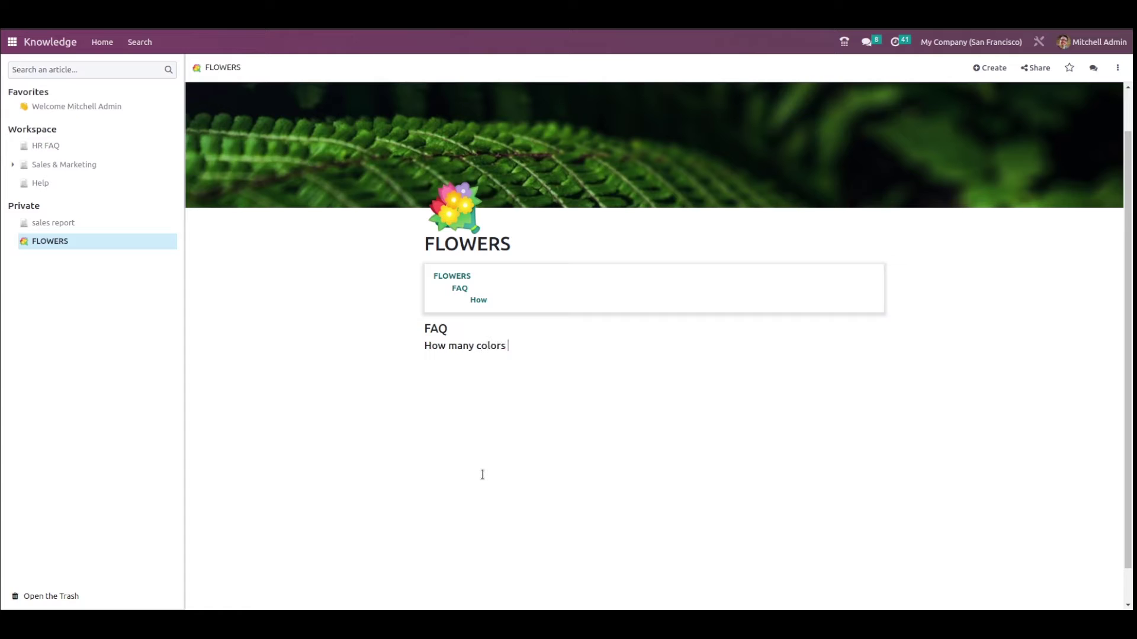
pyautogui.write('of roses are avail')
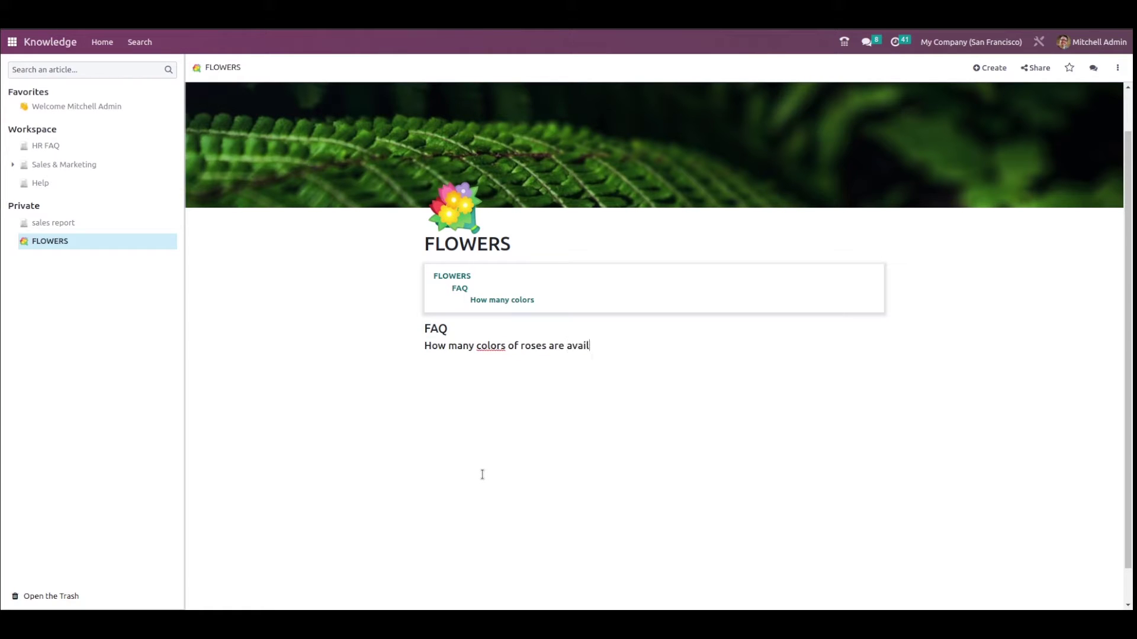
pyautogui.write('able?')
pyautogui.press('Return')
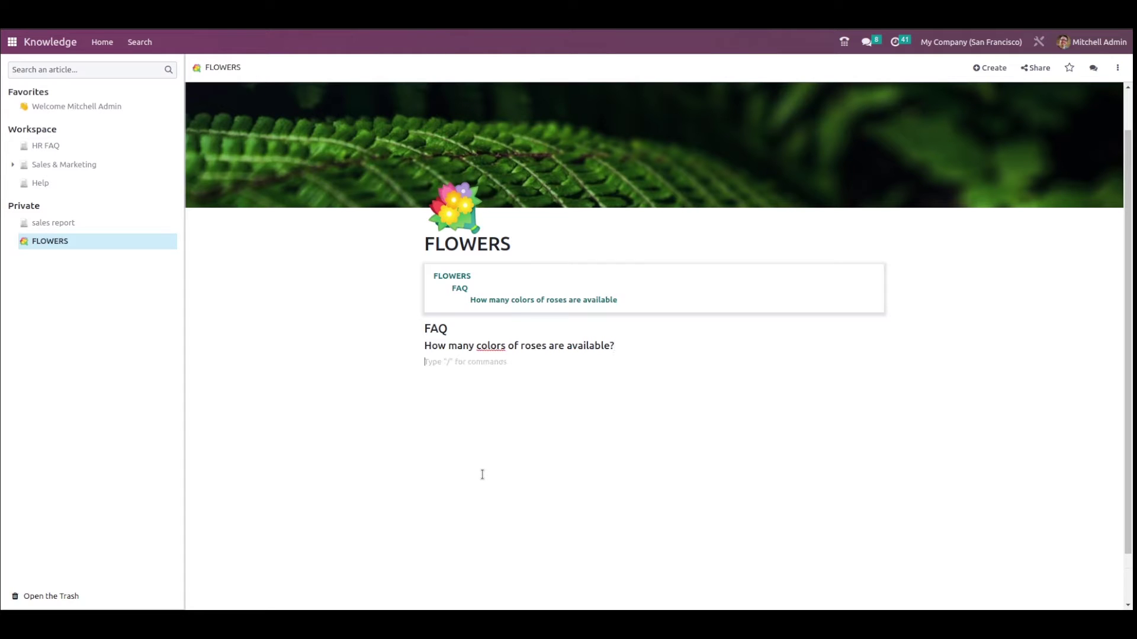
# - Insert a Template block below the question about rose colors
pyautogui.write('/')
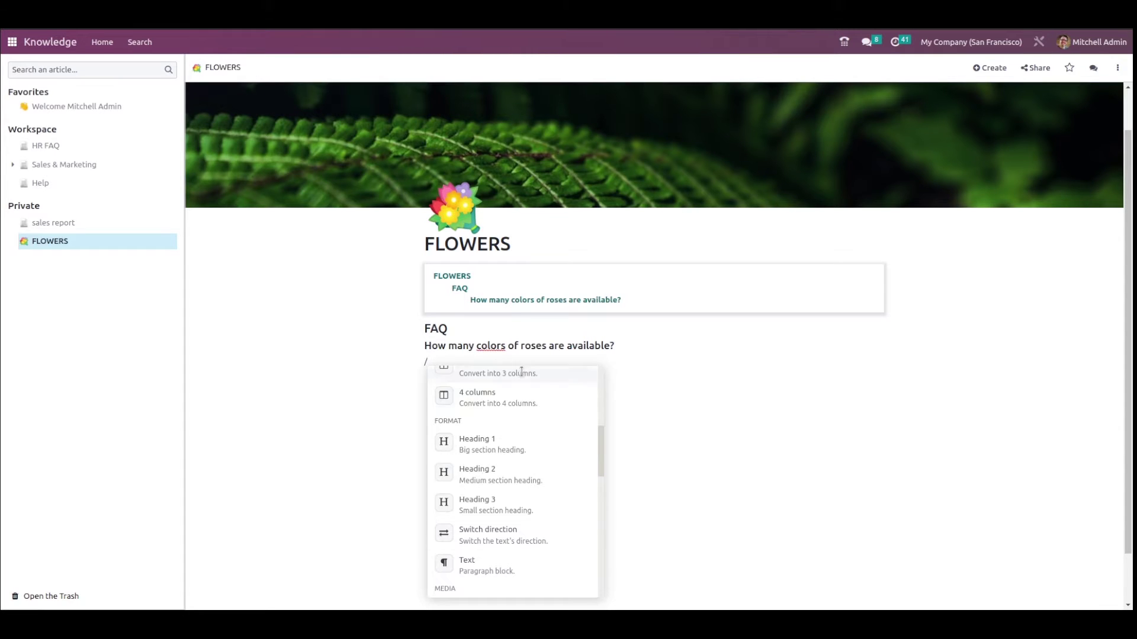
pyautogui.scroll(-5, 521, 457)
pyautogui.scroll(-5, 522, 457)
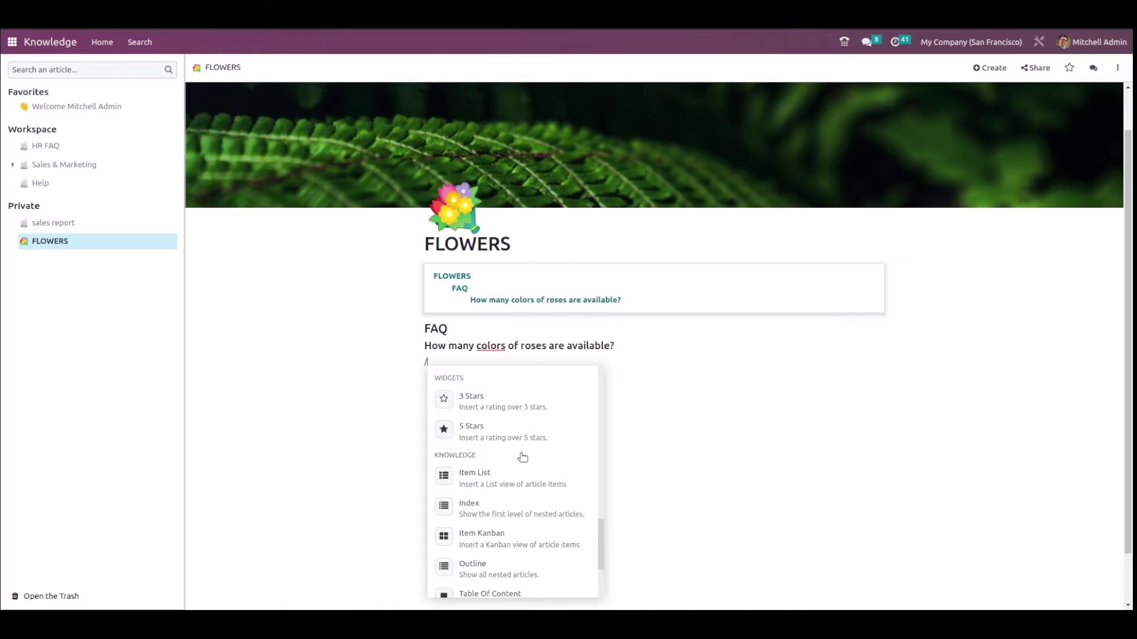
pyautogui.write('templ')
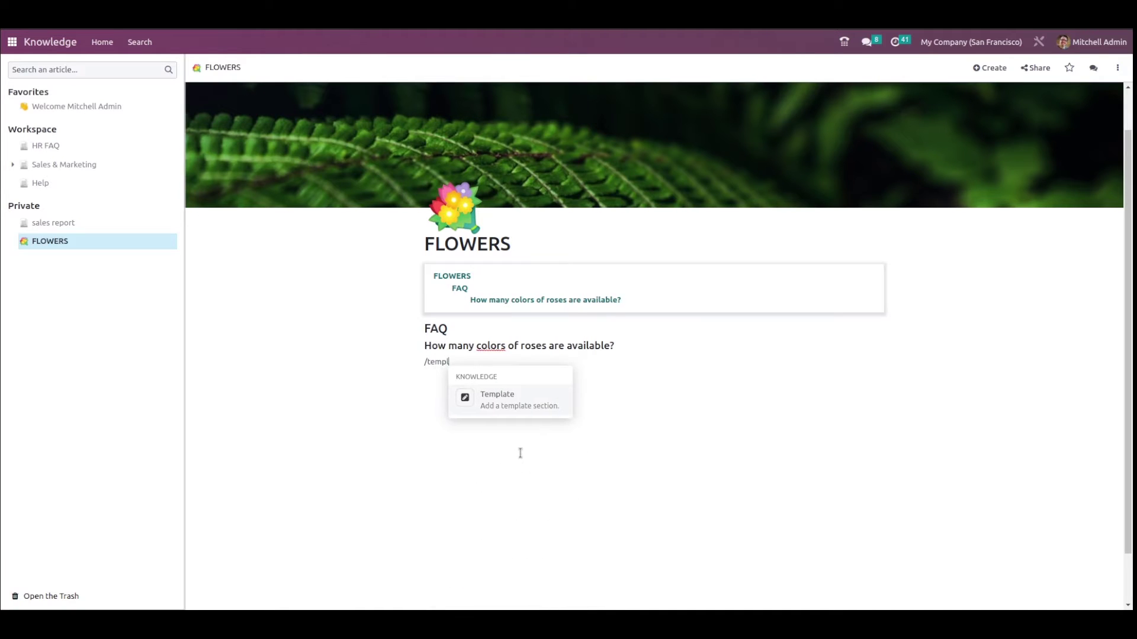
pyautogui.press('Return')
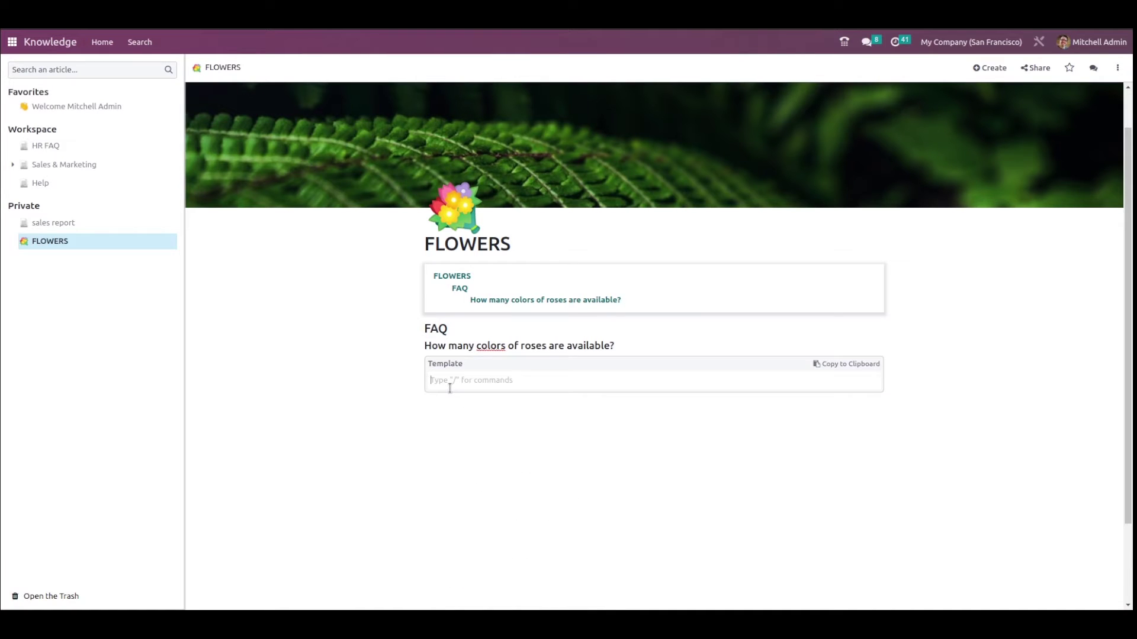
# - Create a bulleted list inside the Template block with the items red, white and yellow
pyautogui.write('/')
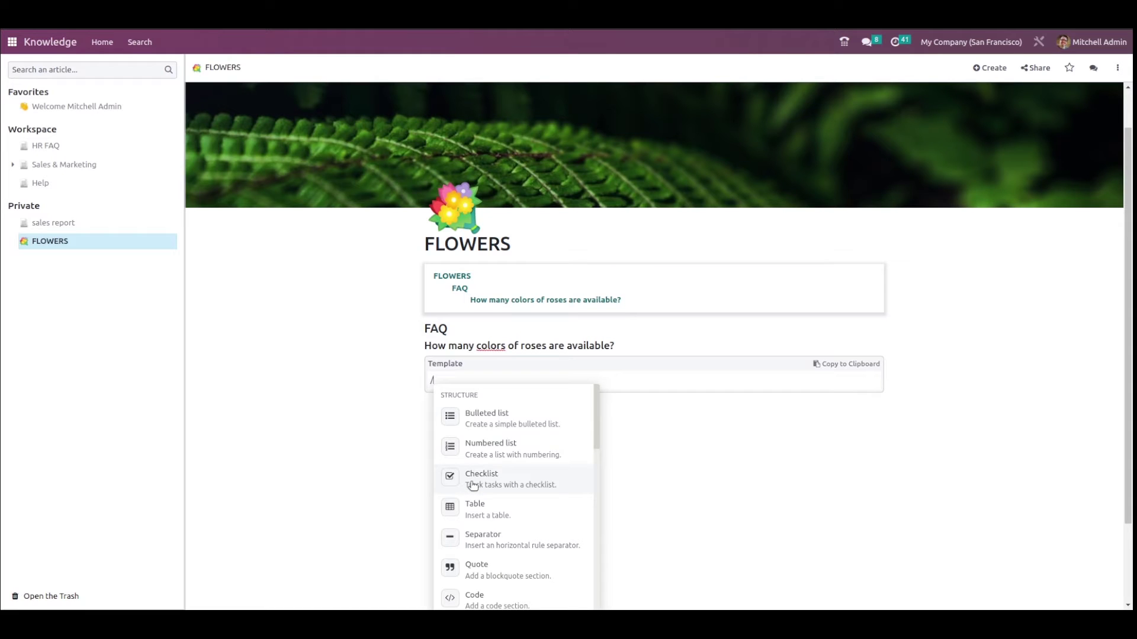
pyautogui.click(478, 416)
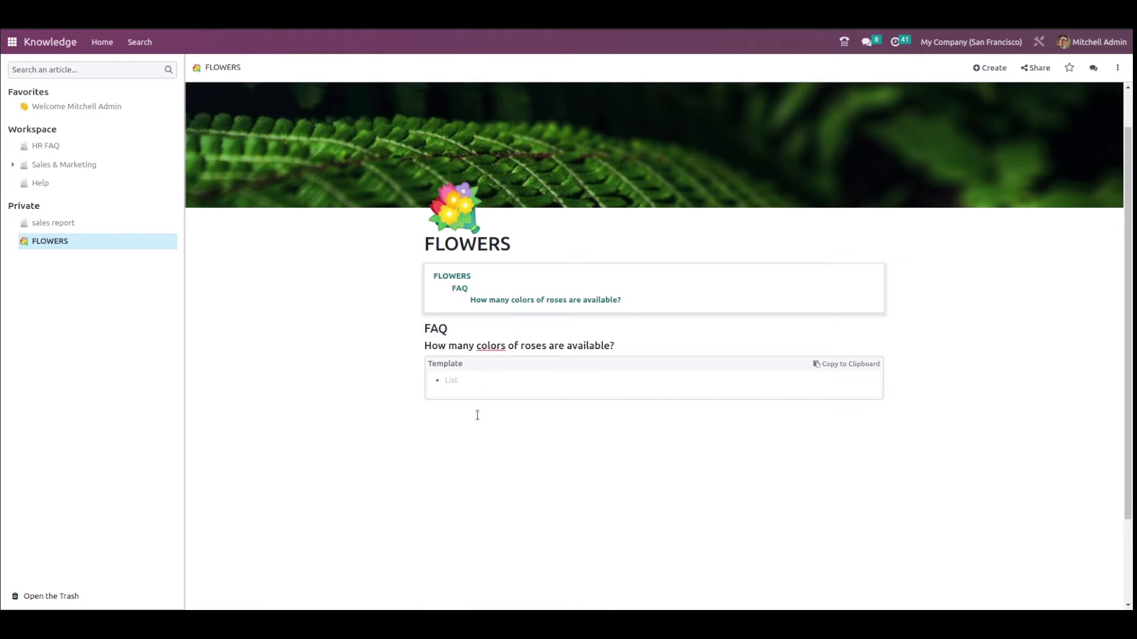
pyautogui.write('red')
pyautogui.press('Return')
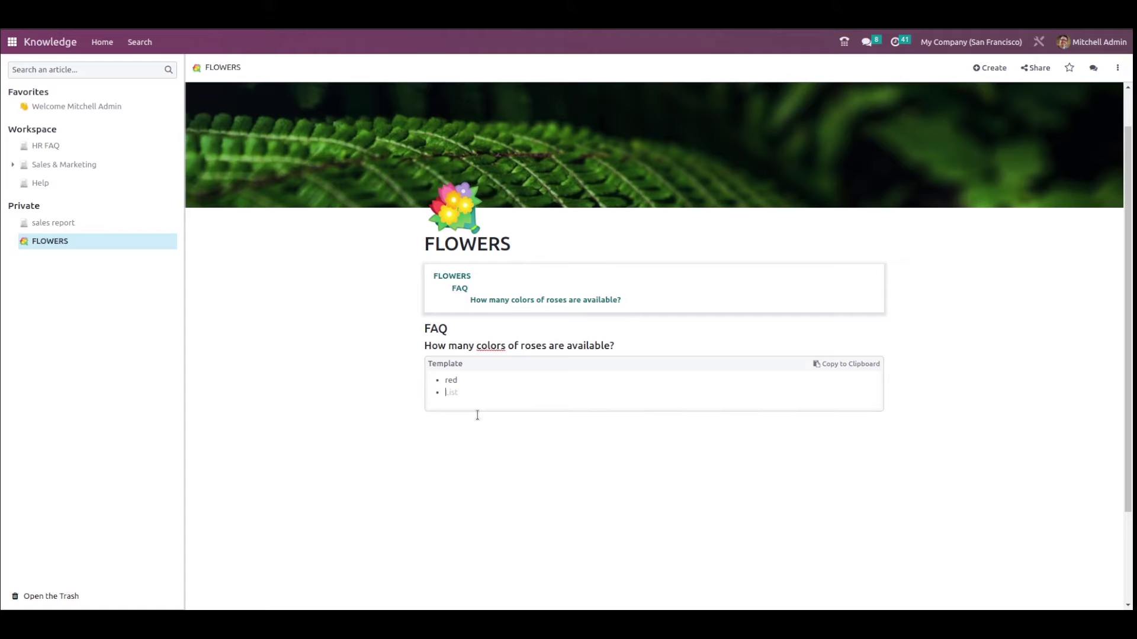
pyautogui.write('white')
pyautogui.press('Return')
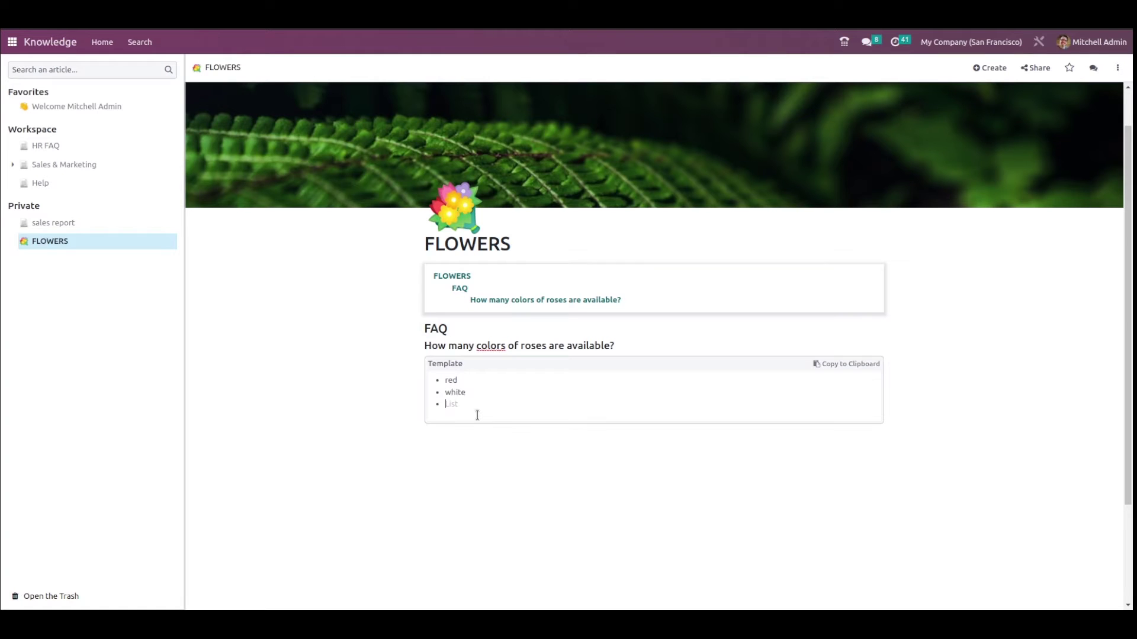
pyautogui.write('yellow')
pyautogui.press('Return')
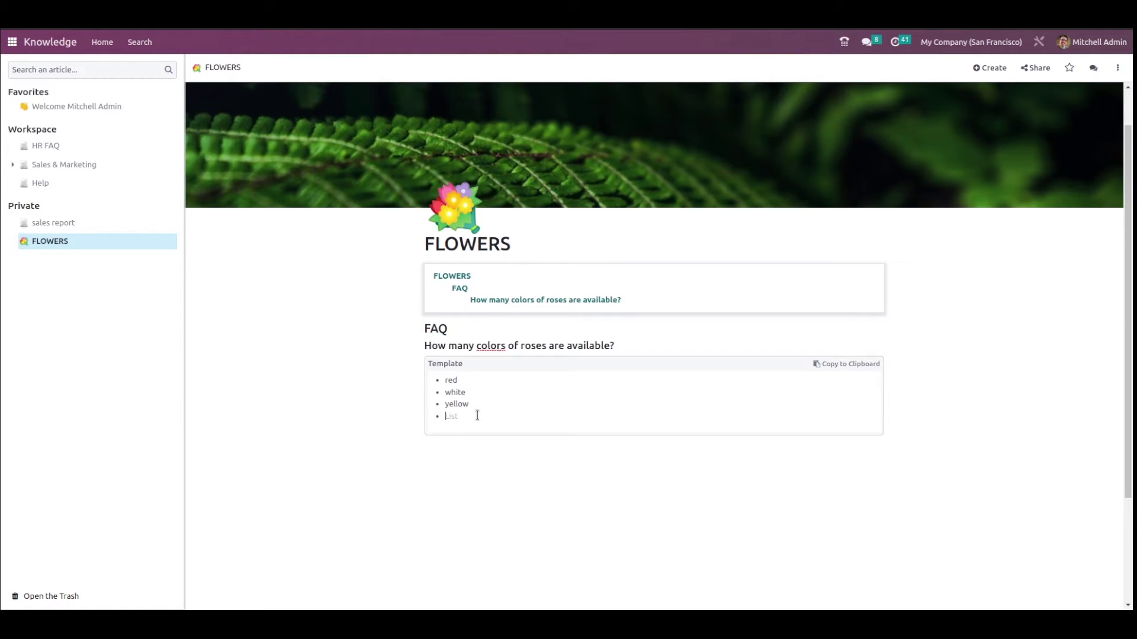
pyautogui.press('Return')
# - Add a checklist below the bulleted list in the Template block with the items one, two and three
pyautogui.write('/')
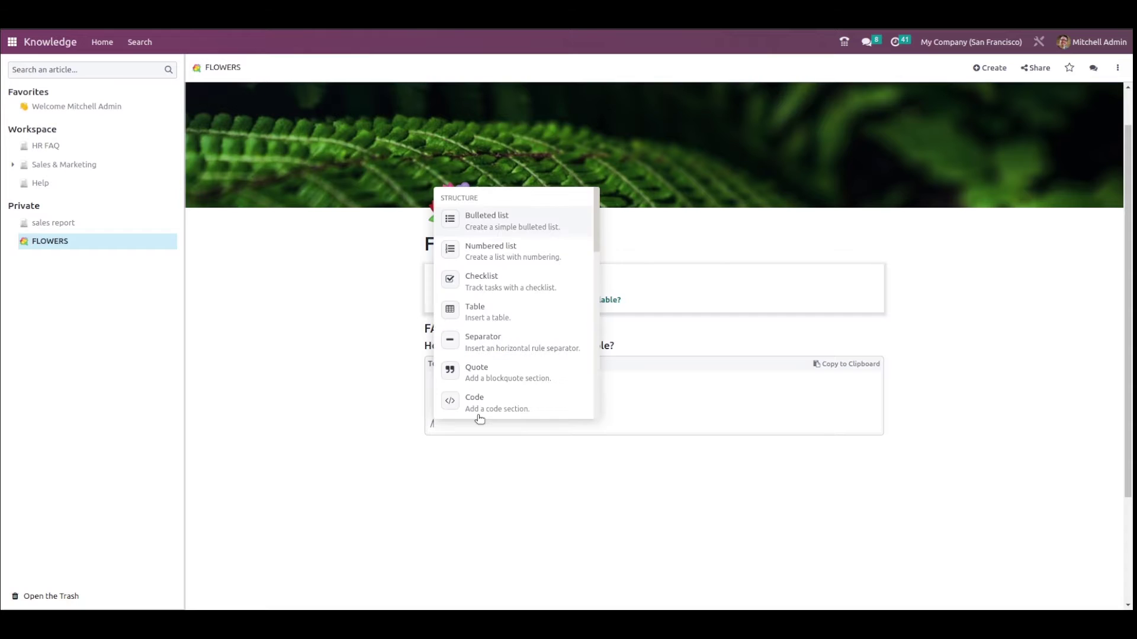
pyautogui.click(487, 282)
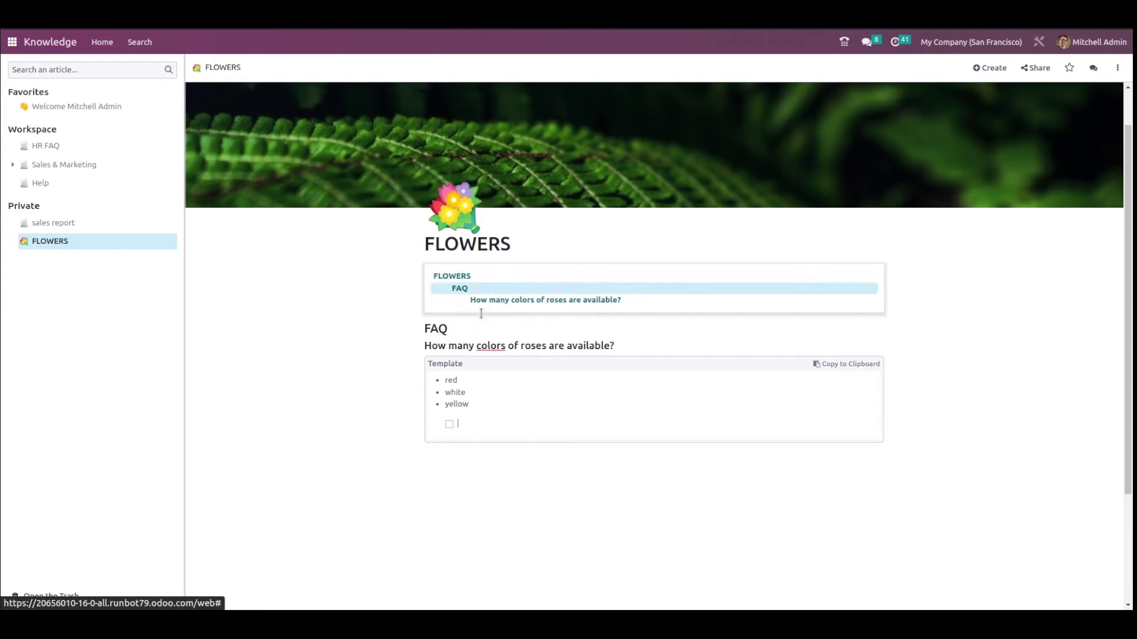
pyautogui.write('one')
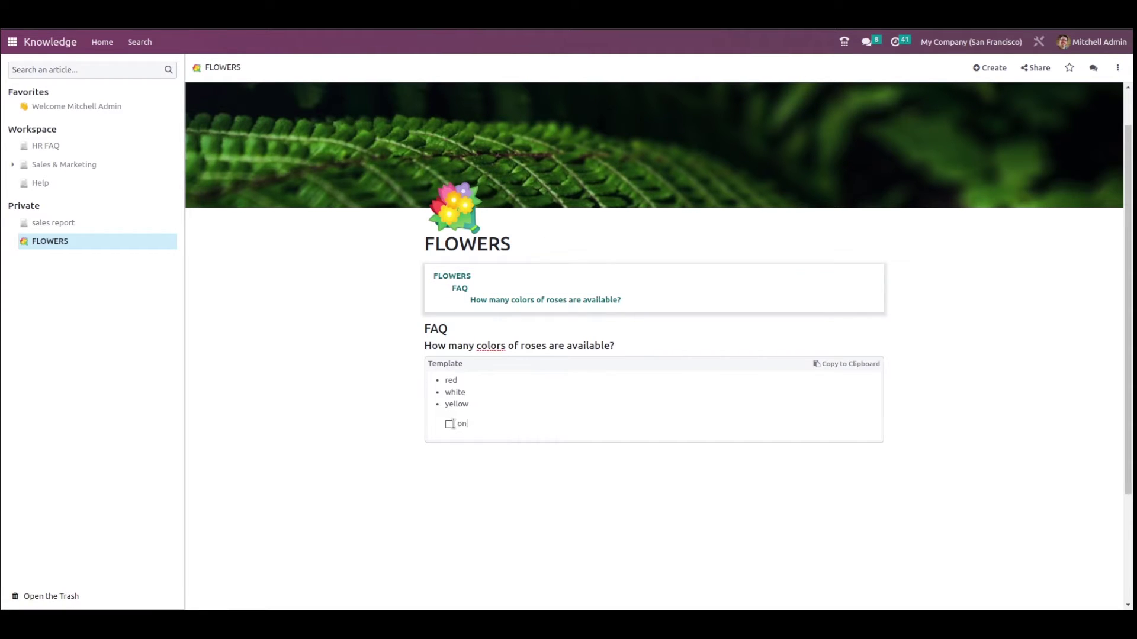
pyautogui.press('Return')
pyautogui.write('two')
pyautogui.press('Return')
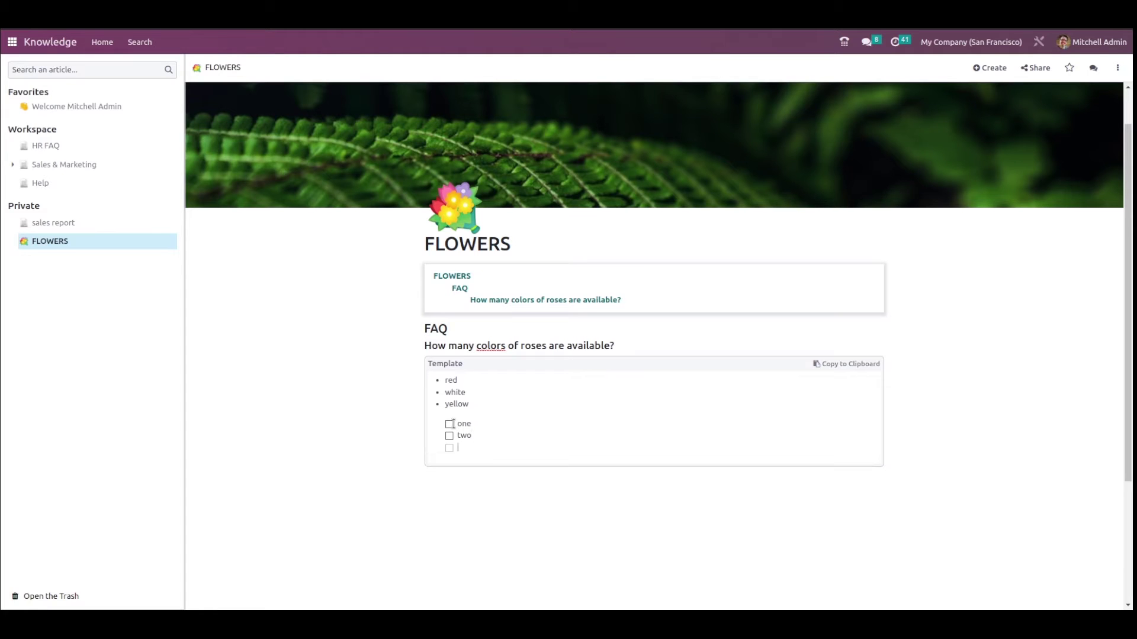
pyautogui.write('three')
pyautogui.press('Return')
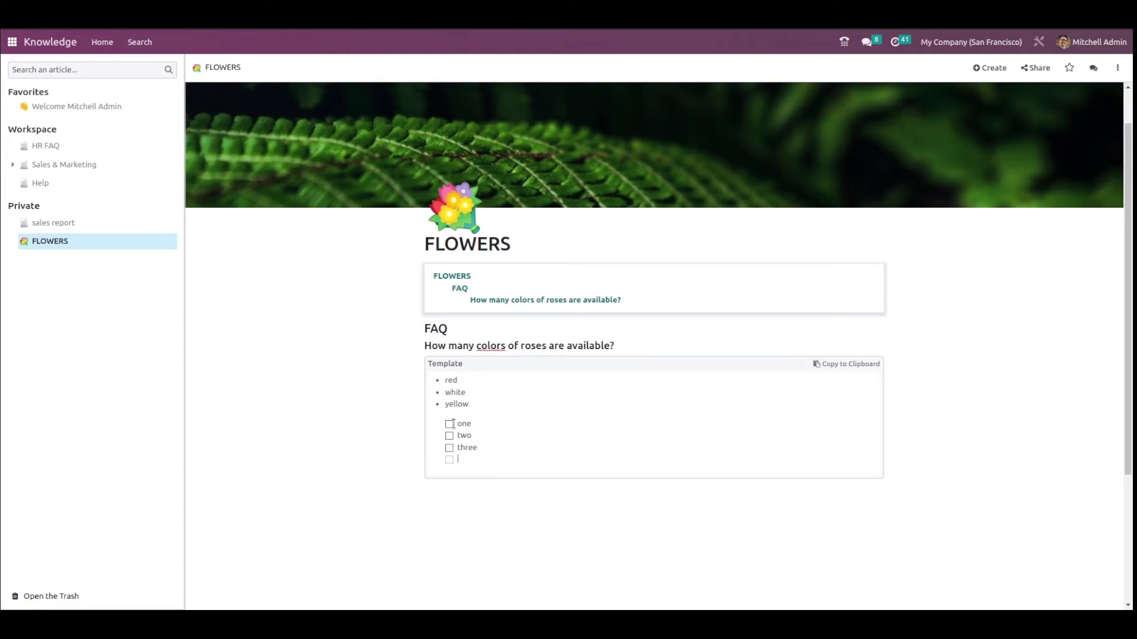
pyautogui.press('Return')
# - Add a numbered list below the checklist in the Template block with the items abc, def and ghi
pyautogui.write('/')
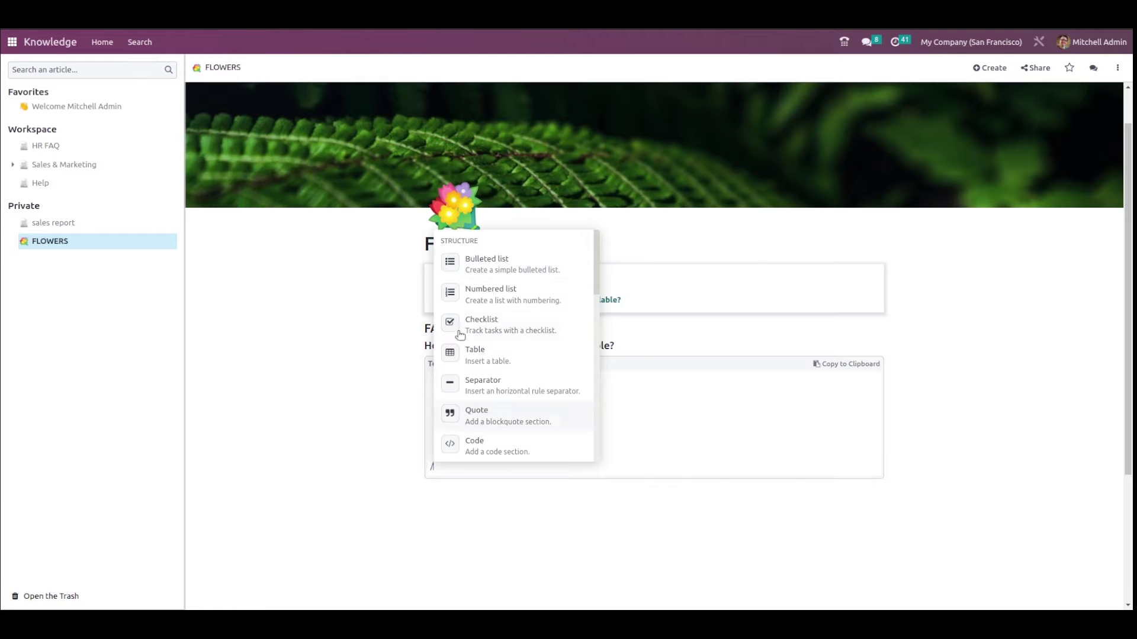
pyautogui.click(494, 293)
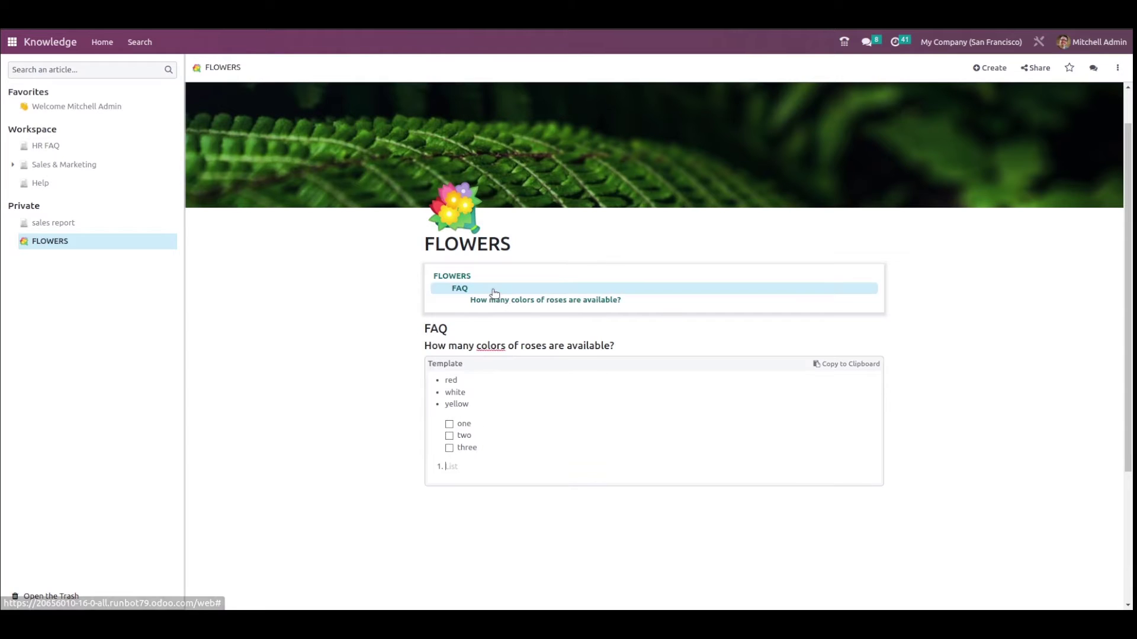
pyautogui.write('abc')
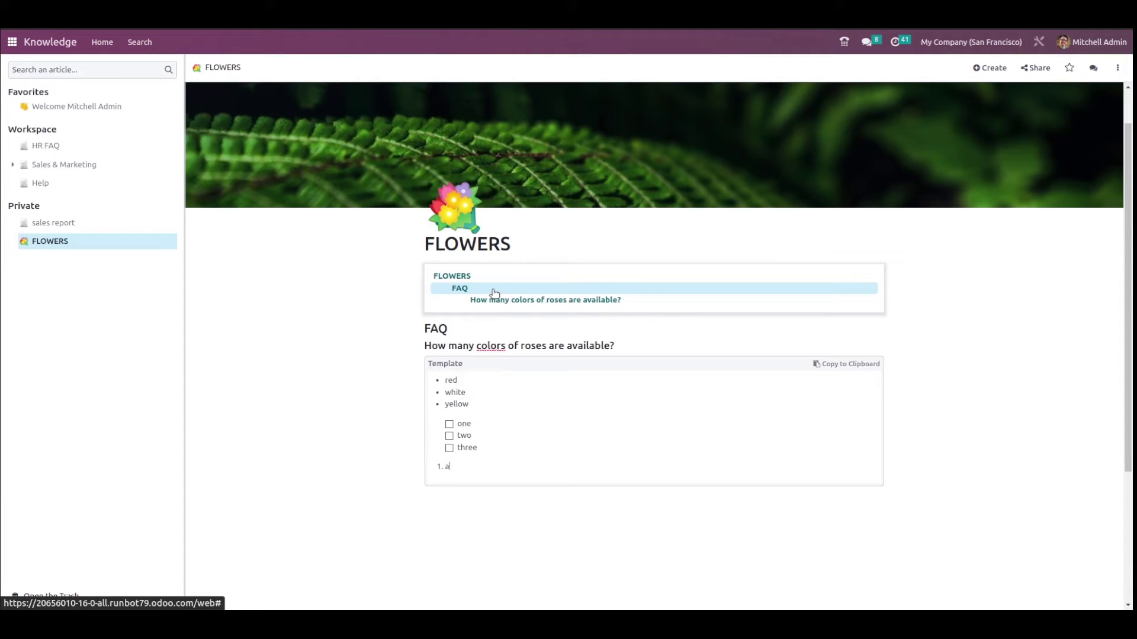
pyautogui.press('Return')
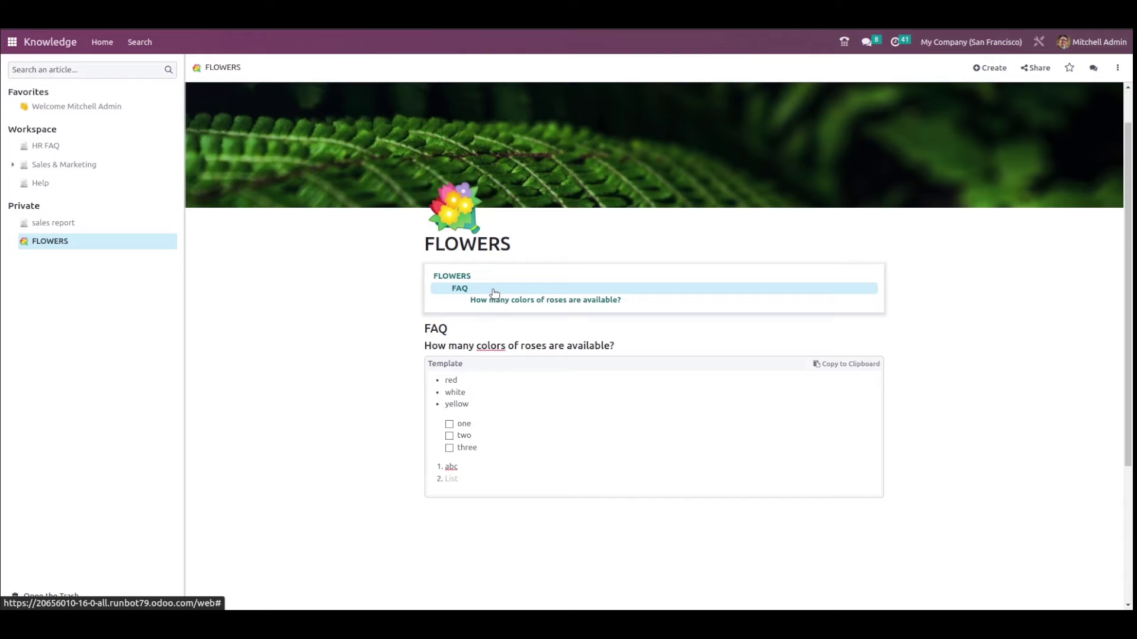
pyautogui.write('def')
pyautogui.press('Return')
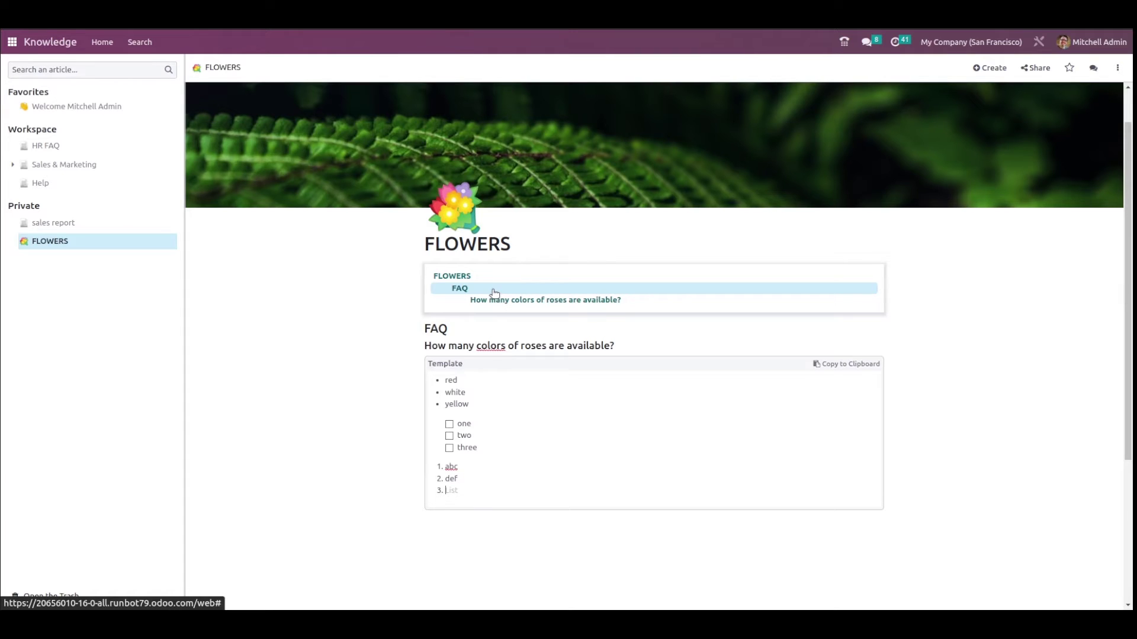
pyautogui.write('ghi')
pyautogui.press('Return')
pyautogui.press('Return')
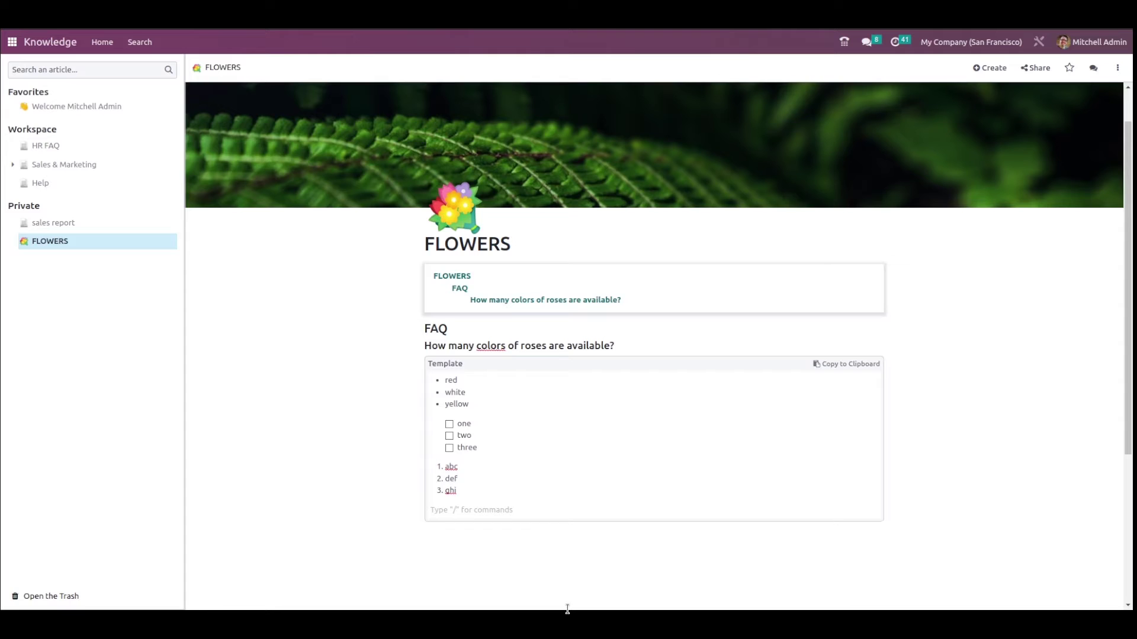
# - Leave the Template block and start an empty line below it in the article
pyautogui.scroll(-5, 560, 398)
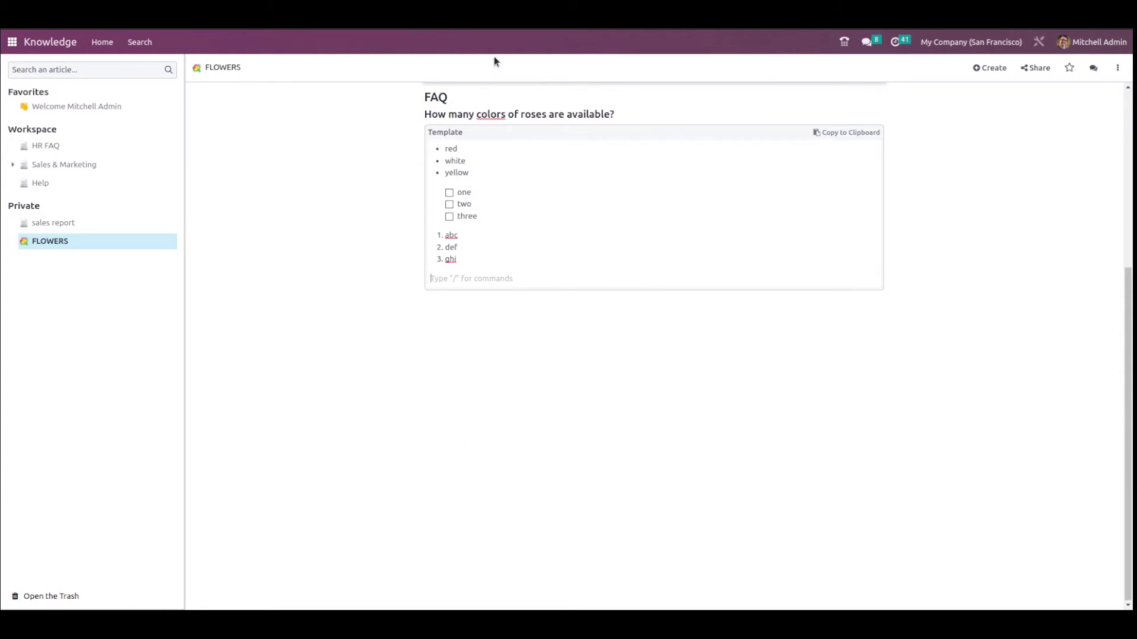
pyautogui.click(576, 325)
pyautogui.scroll(5, 576, 326)
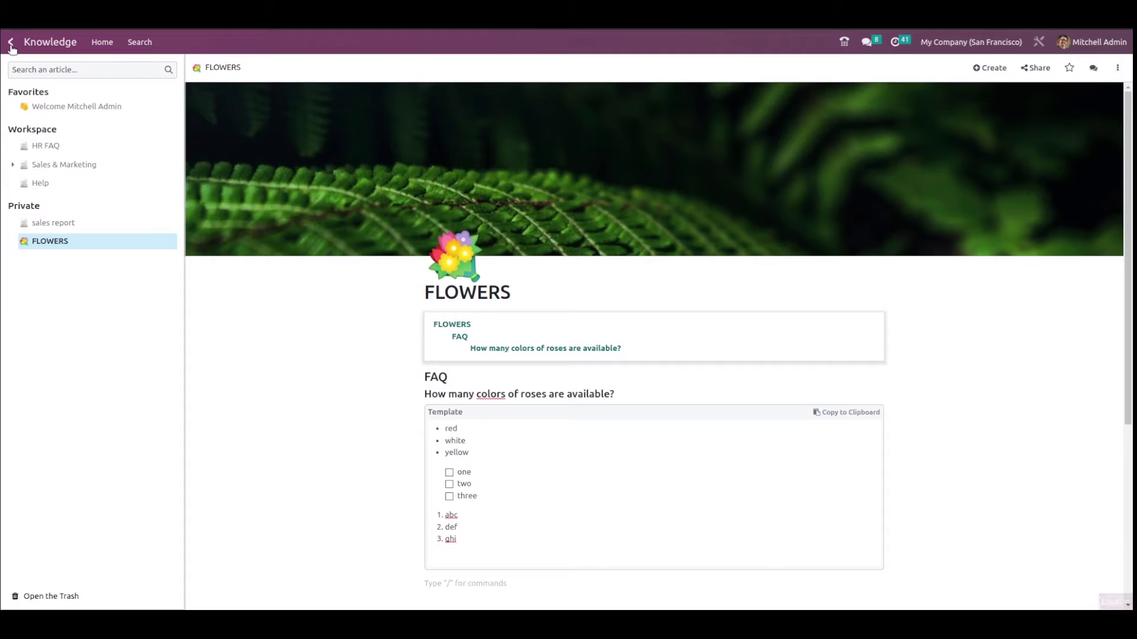
# - Switch to the Sales app and display its Sales Analysis report as a pie chart
pyautogui.click(10, 43)
pyautogui.click(343, 180)
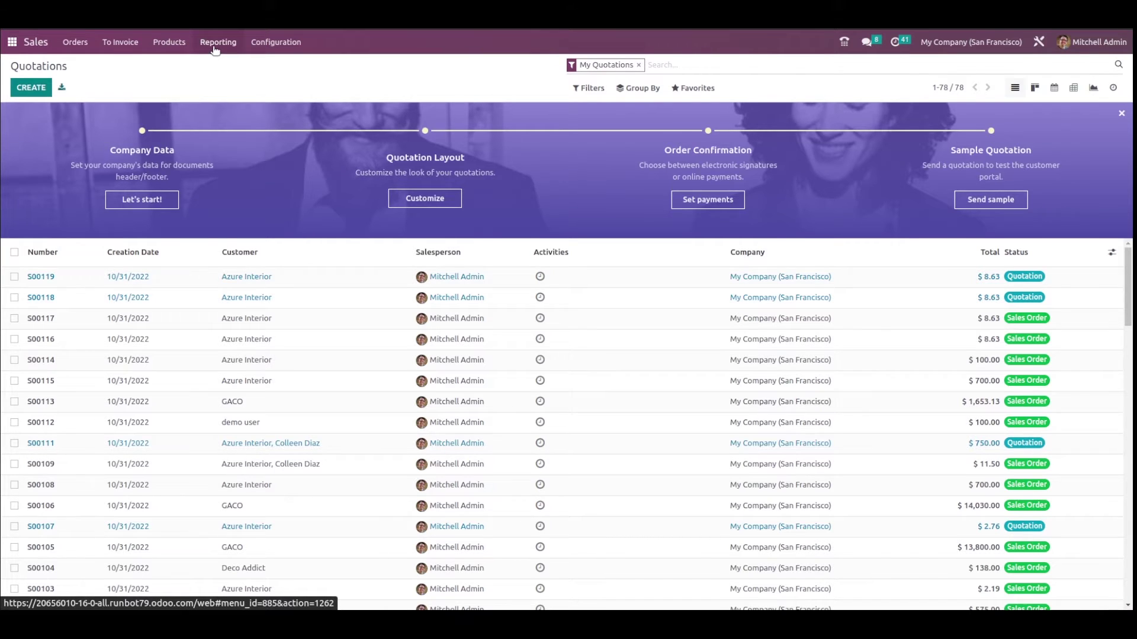
pyautogui.click(214, 48)
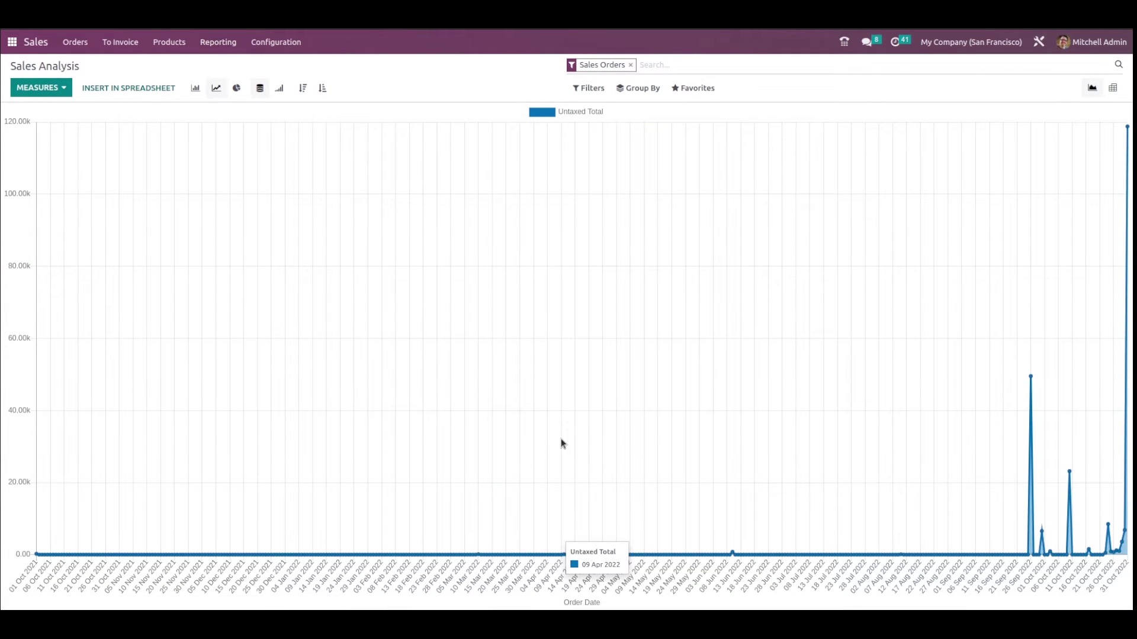
pyautogui.click(233, 88)
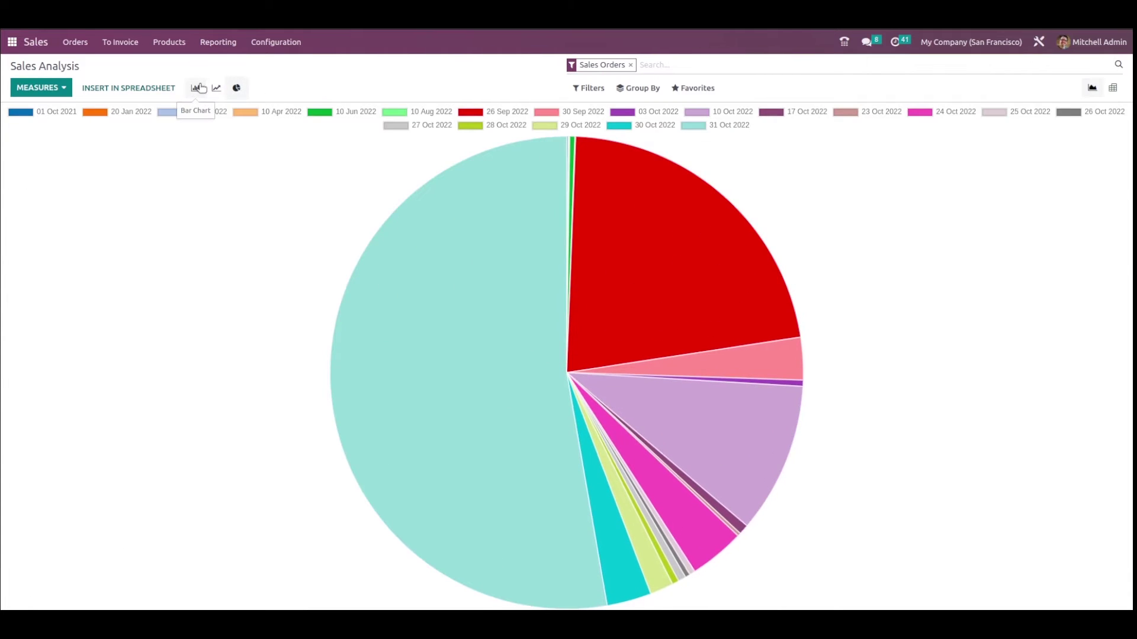
# - Preview the Sales Analysis report as a bar chart and return it to the pie chart
pyautogui.click(200, 88)
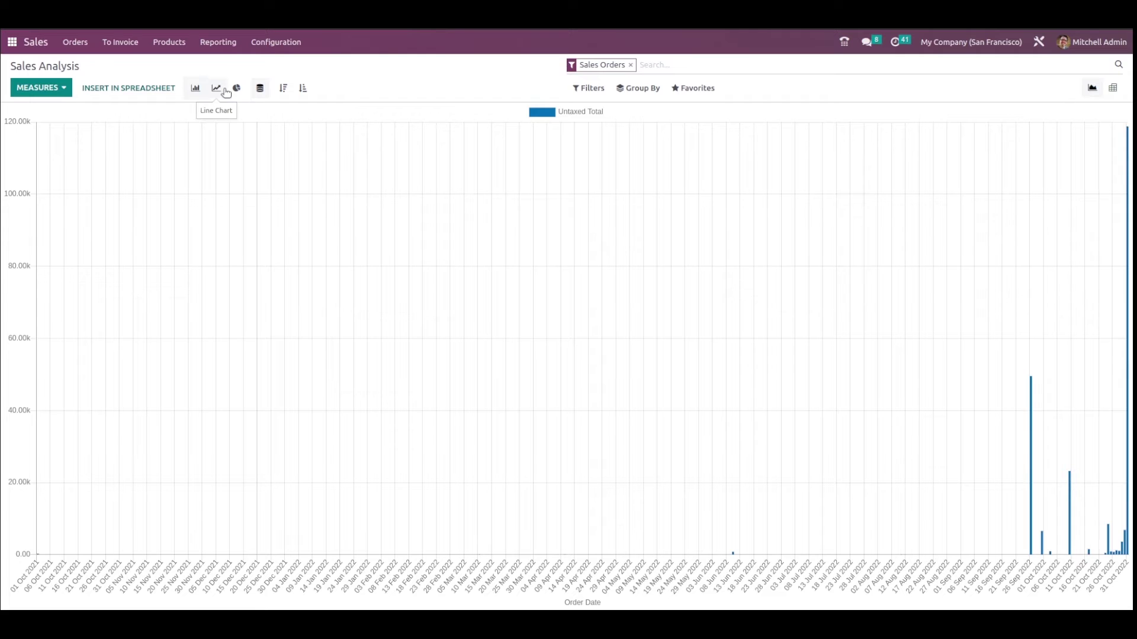
pyautogui.click(196, 88)
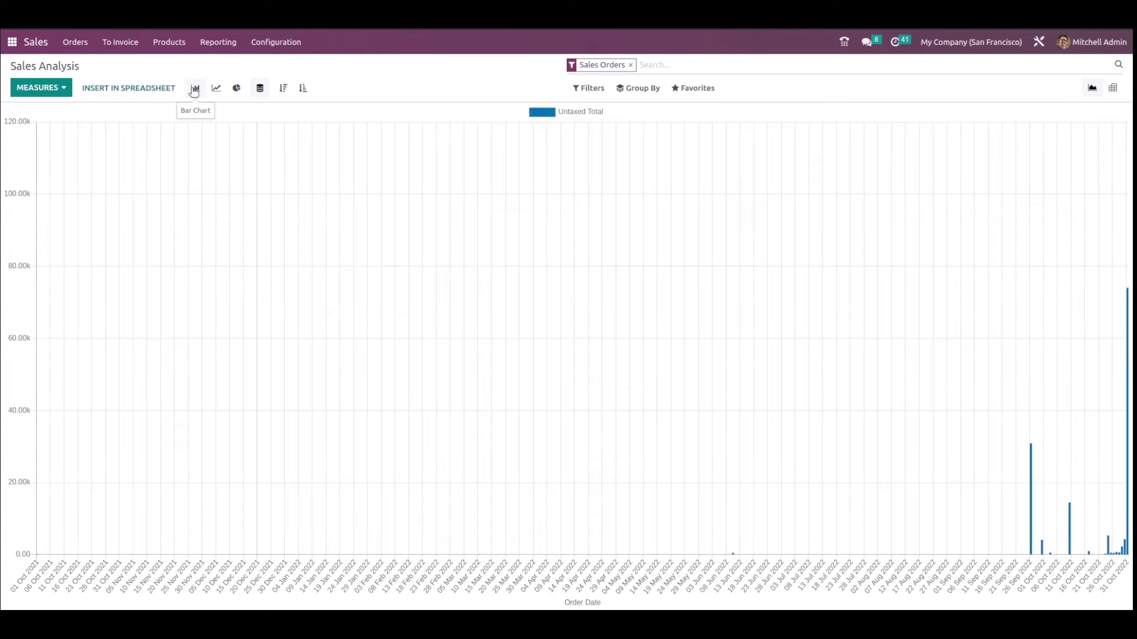
pyautogui.click(235, 88)
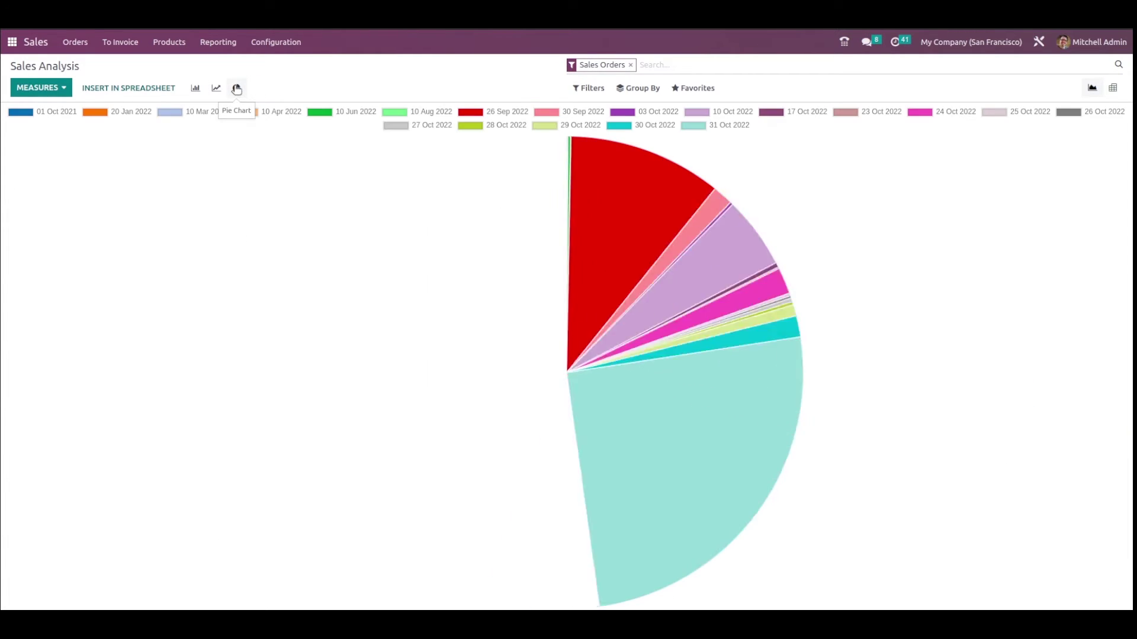
# - Insert the Sales Analysis view into the FLOWERS article and display the embedded chart as a pie chart
pyautogui.click(703, 90)
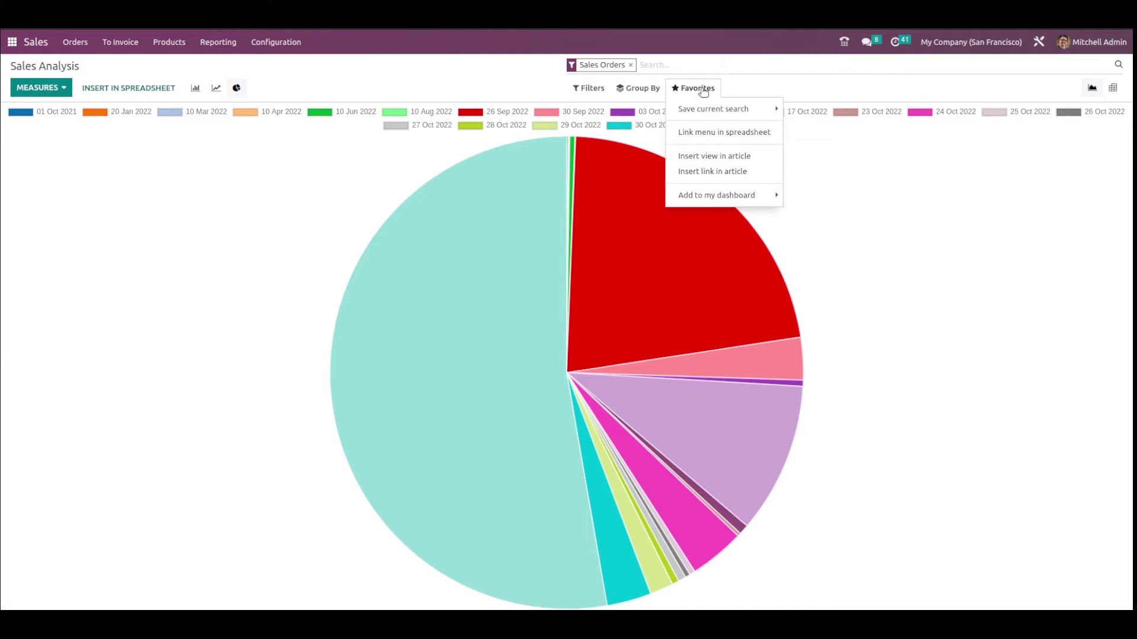
pyautogui.click(735, 157)
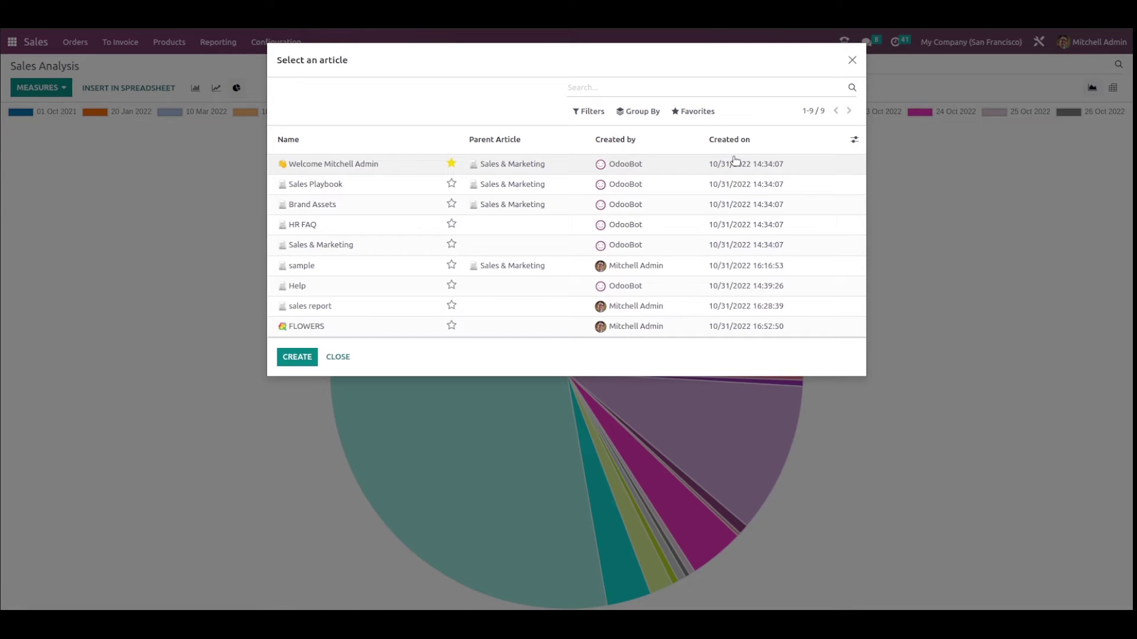
pyautogui.click(363, 330)
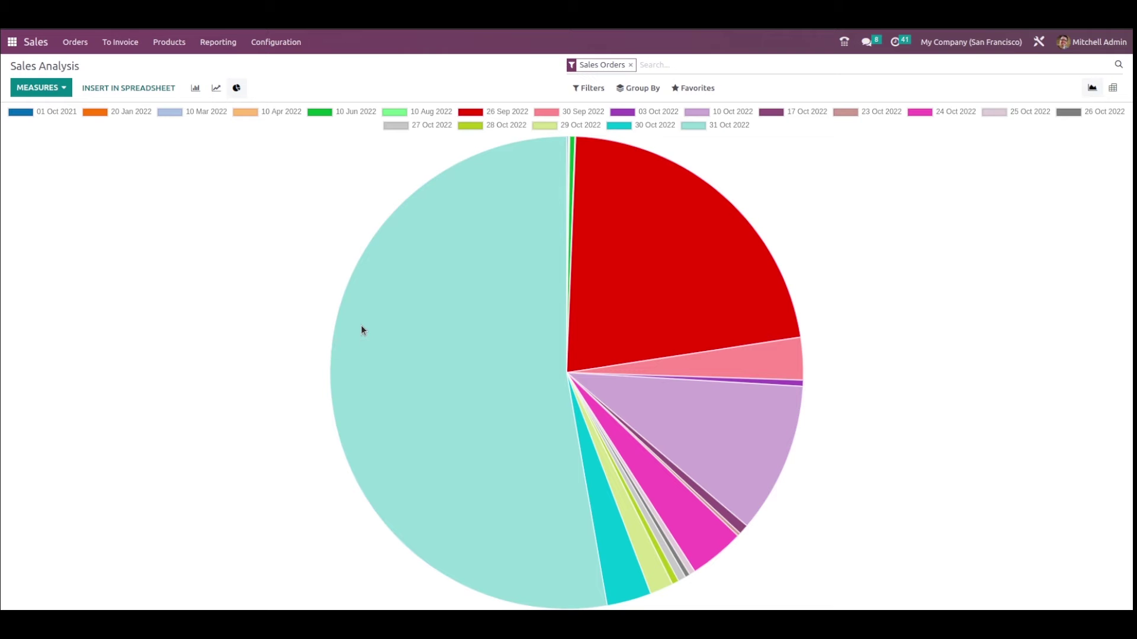
pyautogui.scroll(-6, 363, 330)
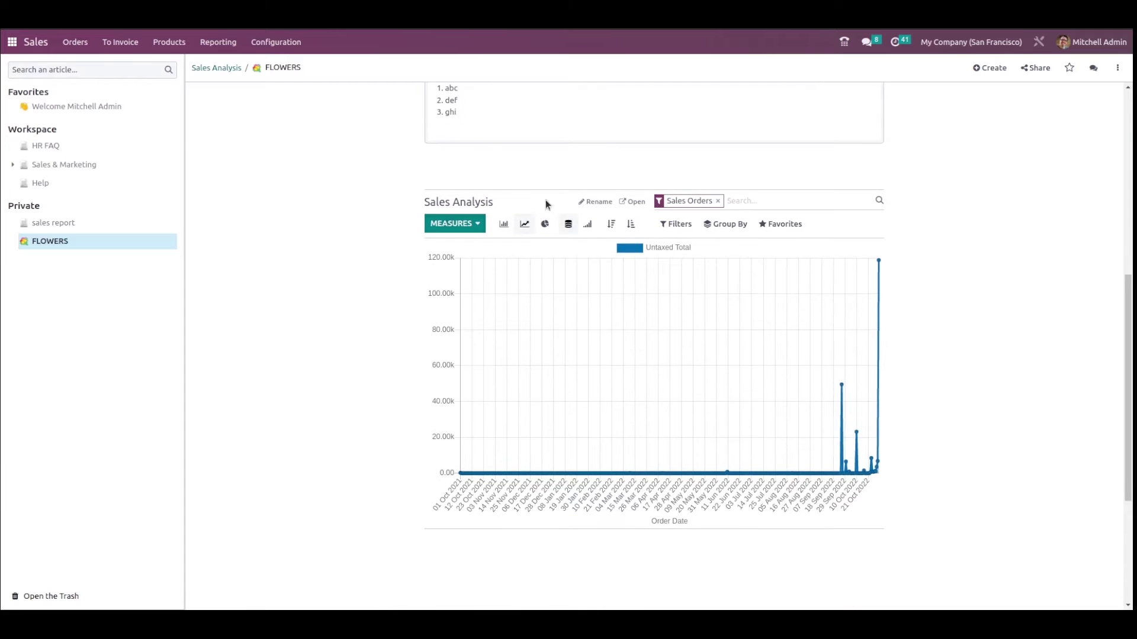
pyautogui.click(544, 223)
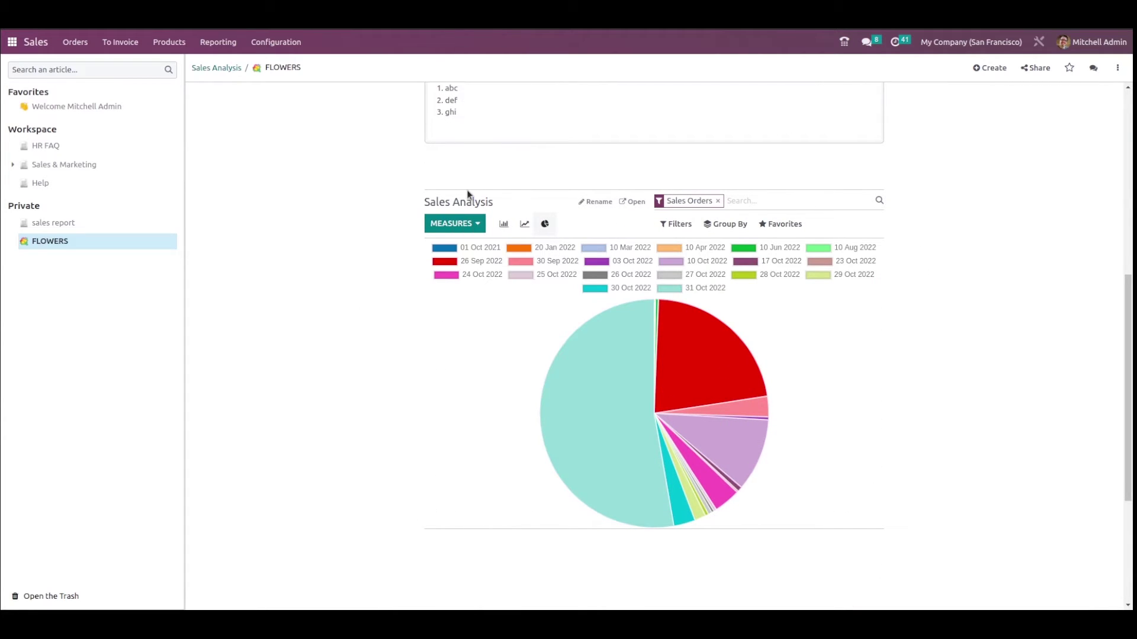
# - Review the FLOWERS article's contents and the filter options of the embedded Sales Analysis chart
pyautogui.scroll(3, 468, 195)
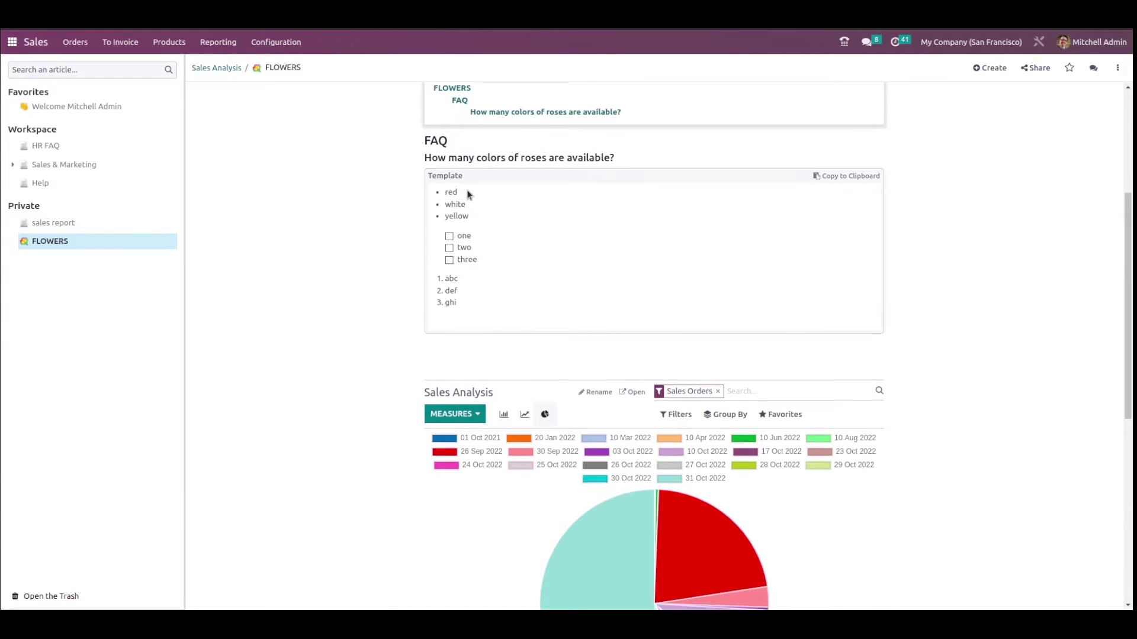
pyautogui.scroll(-6, 468, 194)
pyautogui.scroll(2, 609, 185)
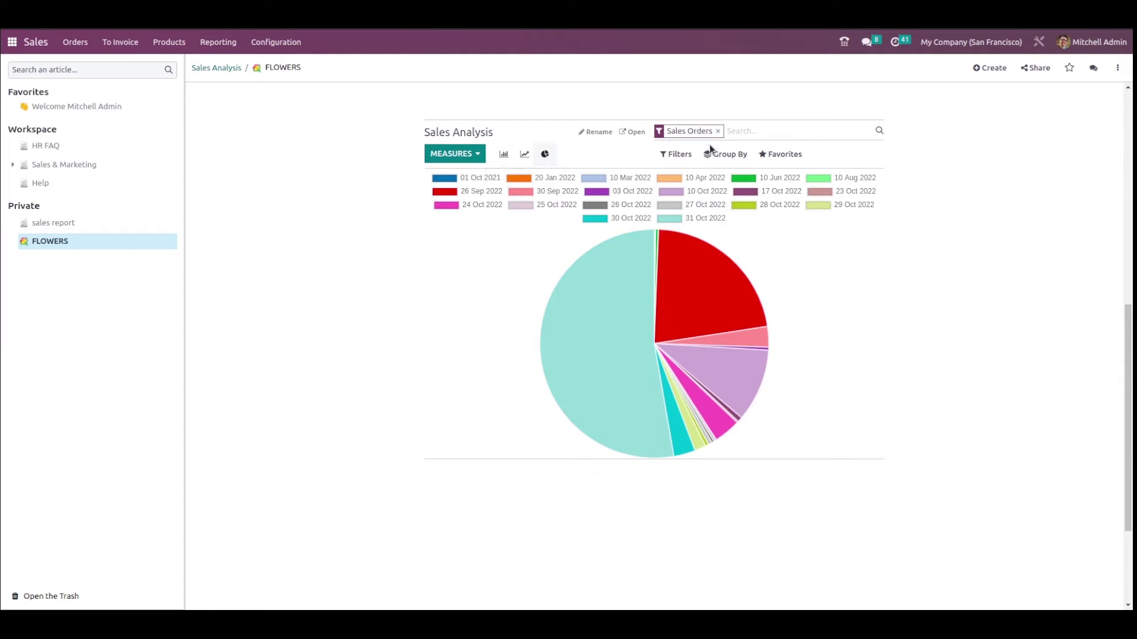
pyautogui.click(675, 154)
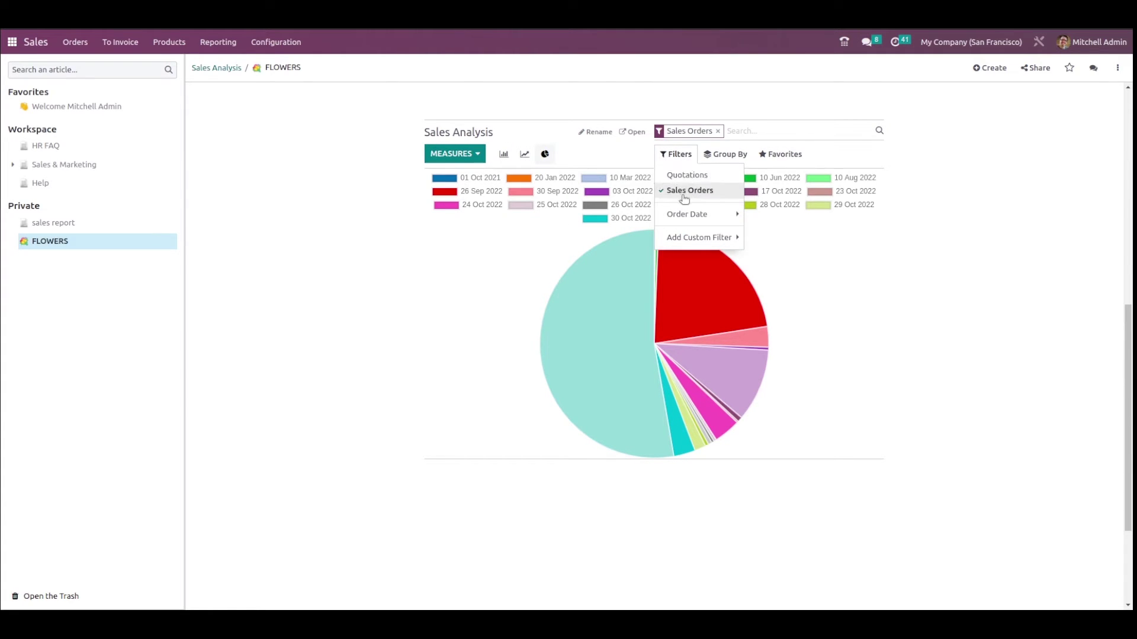
pyautogui.click(968, 178)
pyautogui.scroll(5, 426, 189)
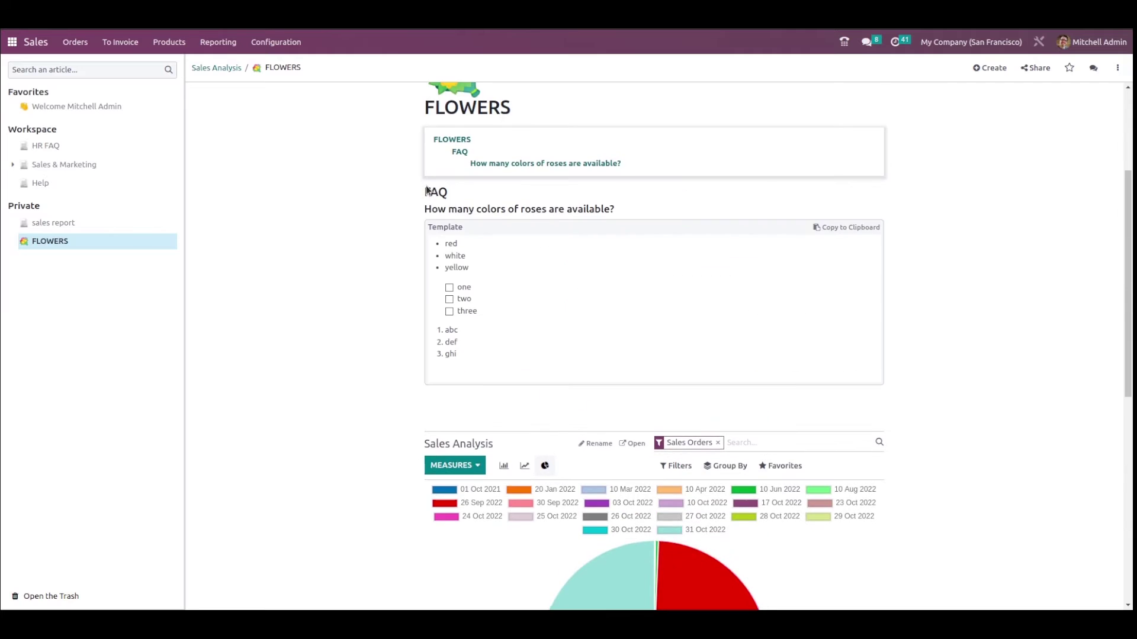
pyautogui.scroll(-1, 427, 189)
pyautogui.scroll(-5, 426, 189)
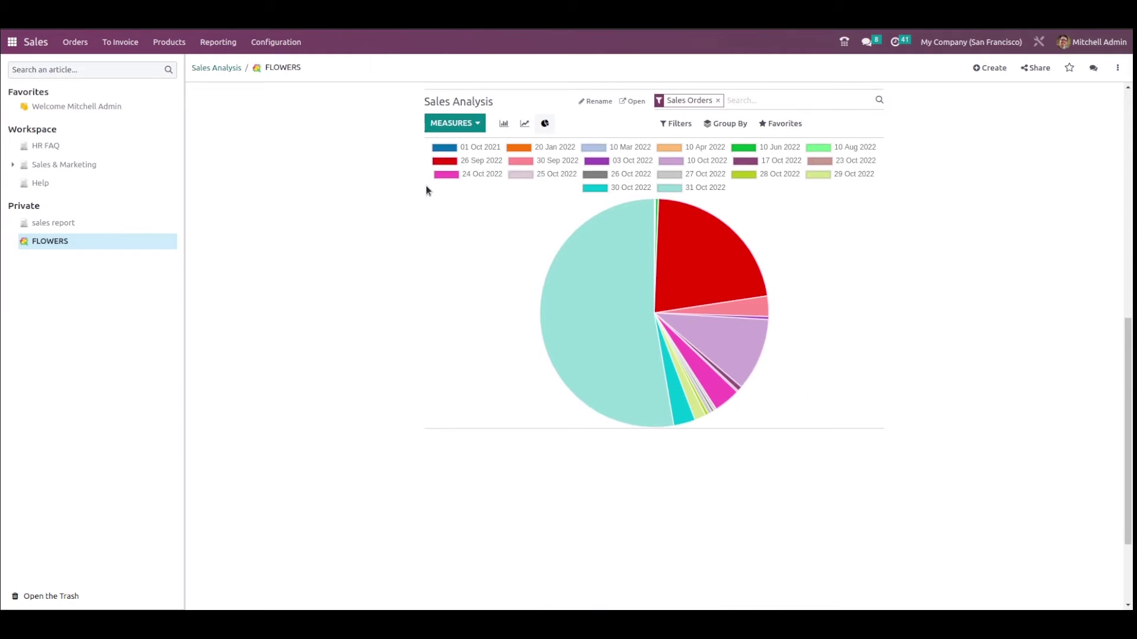
# - Insert an Item Kanban view for managing roses on a new line below the embedded Sales Analysis chart
pyautogui.click(494, 450)
pyautogui.press('Return')
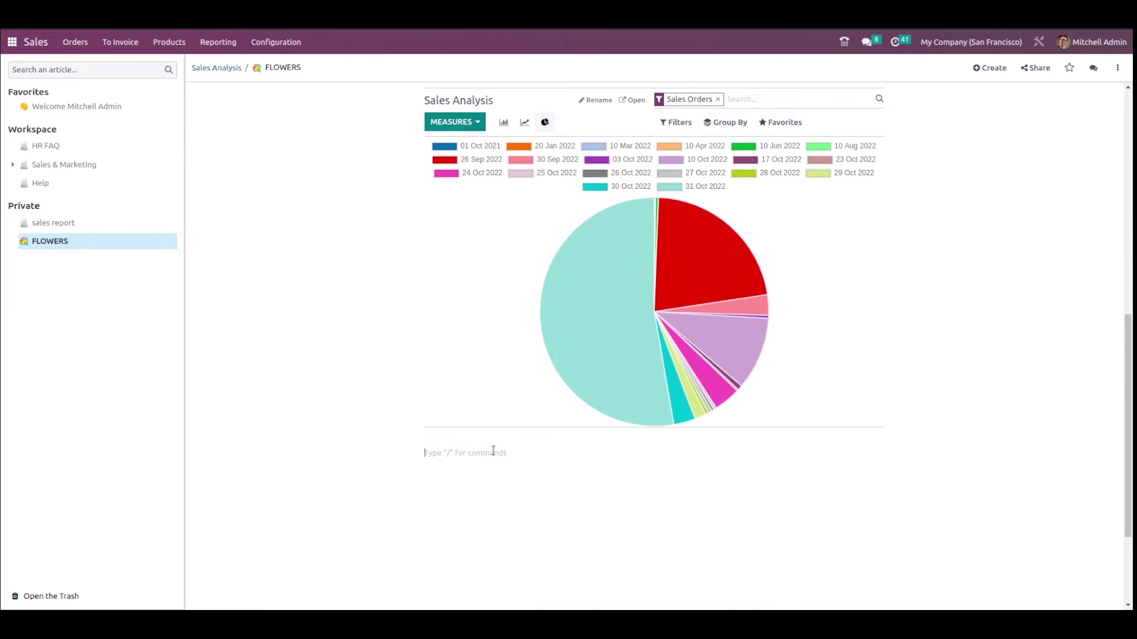
pyautogui.write('/')
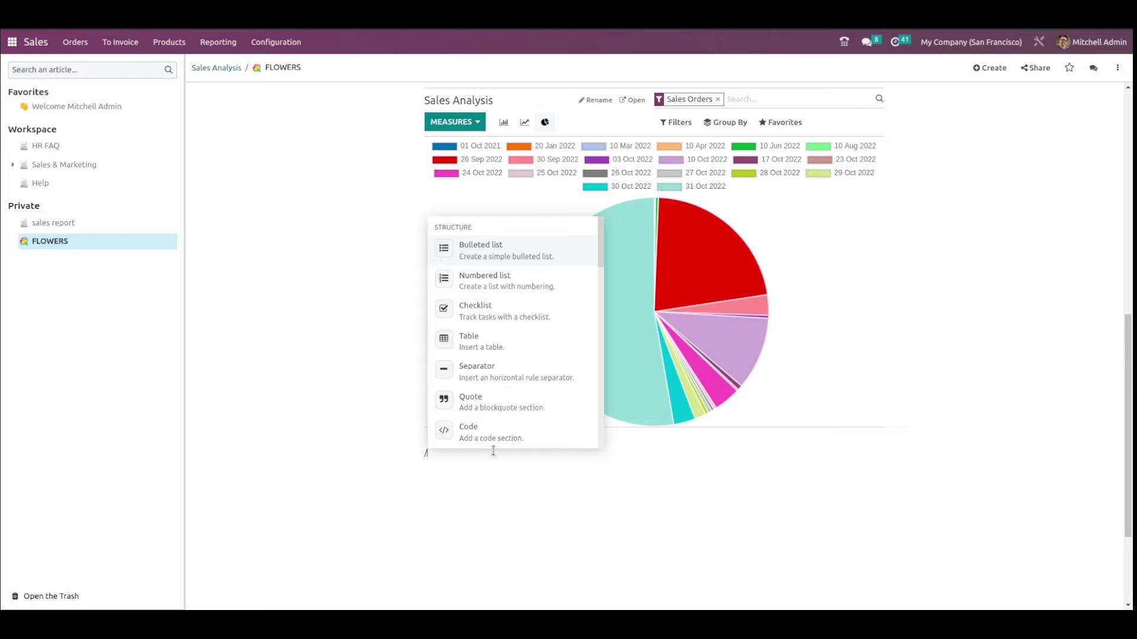
pyautogui.write('kan')
pyautogui.press('BackSpace')
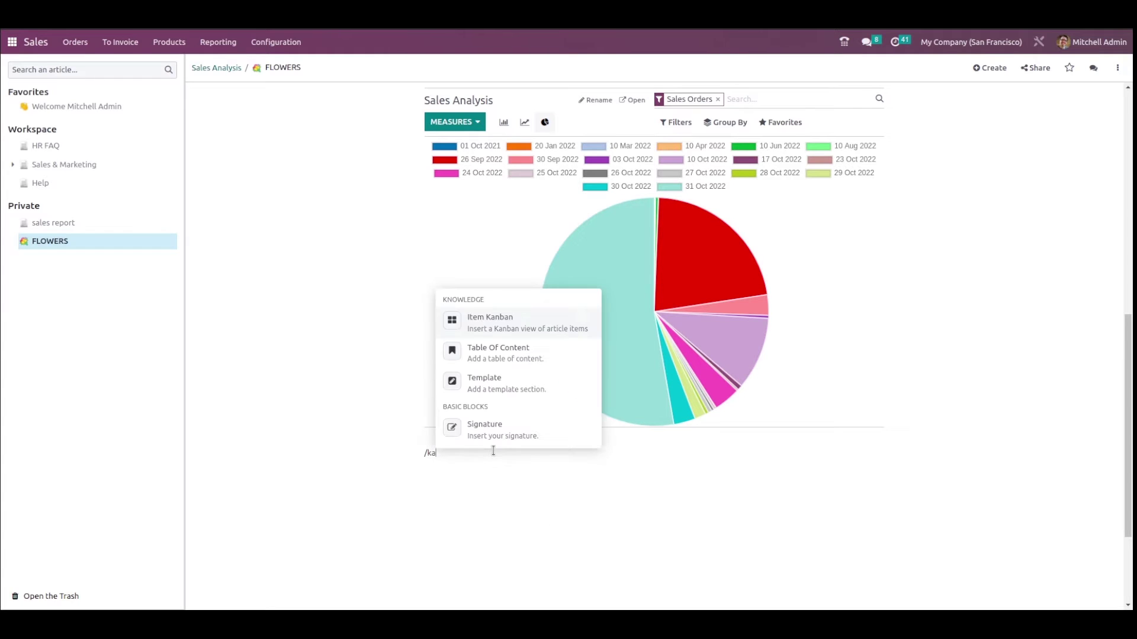
pyautogui.click(496, 328)
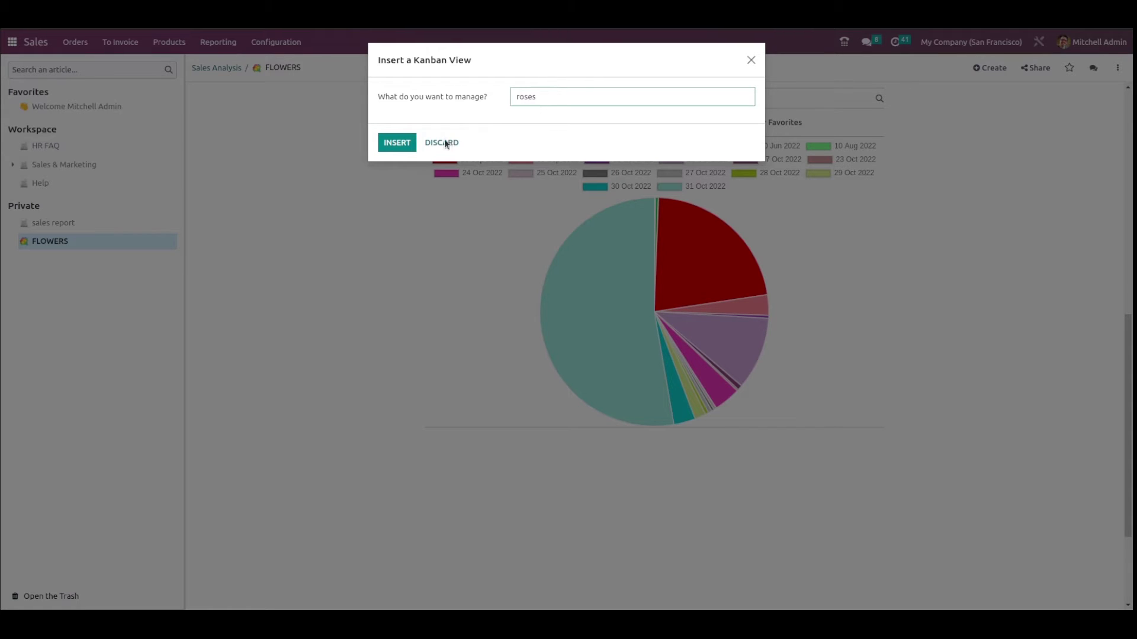
pyautogui.click(405, 147)
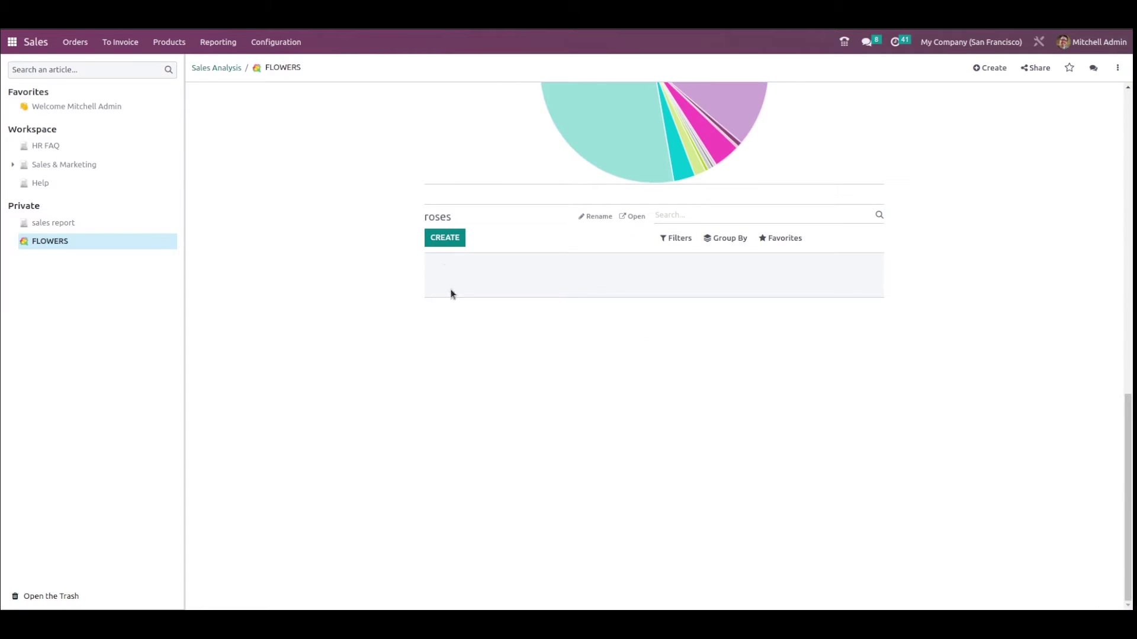
# - Create a new article item from the roses Kanban view and title it RED ROSE
pyautogui.click(445, 238)
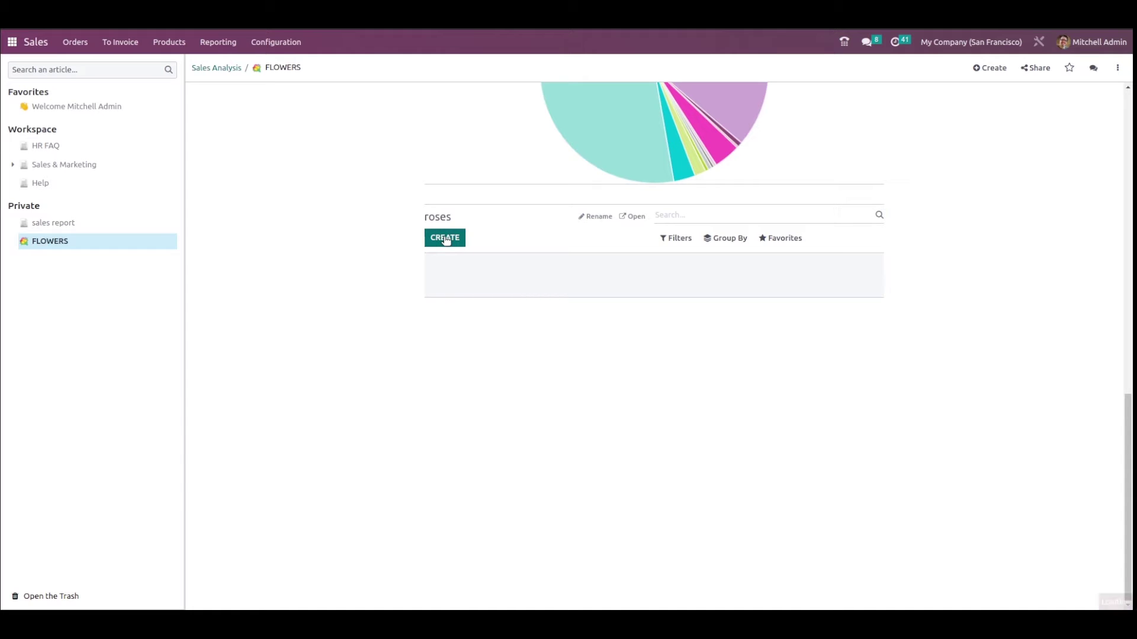
pyautogui.moveTo(421, 102)
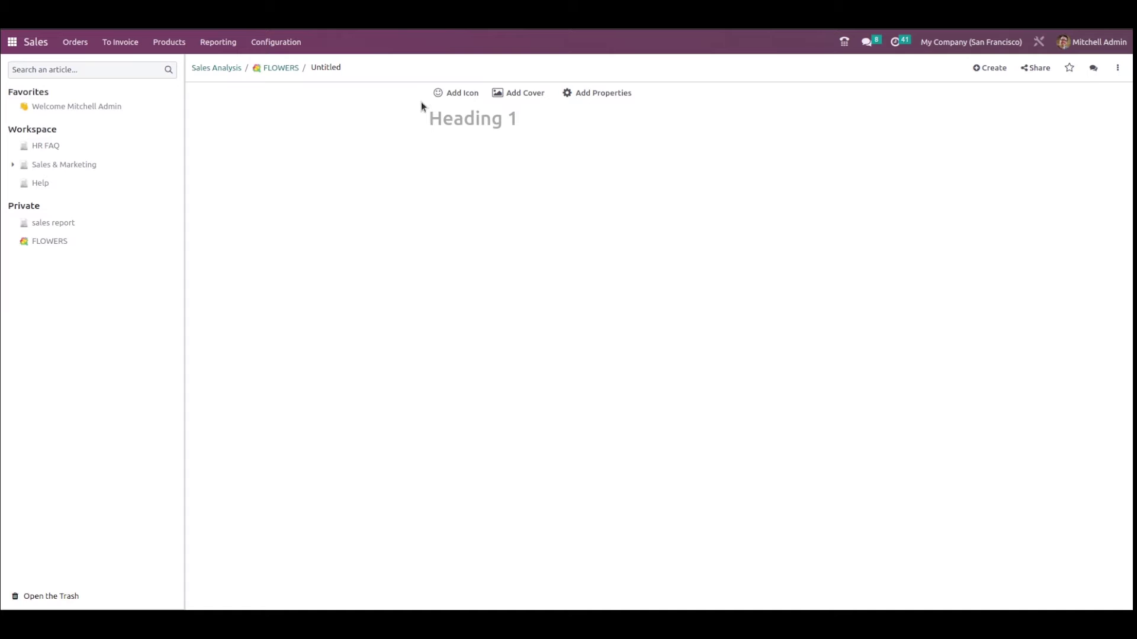
pyautogui.write('RED ROSE')
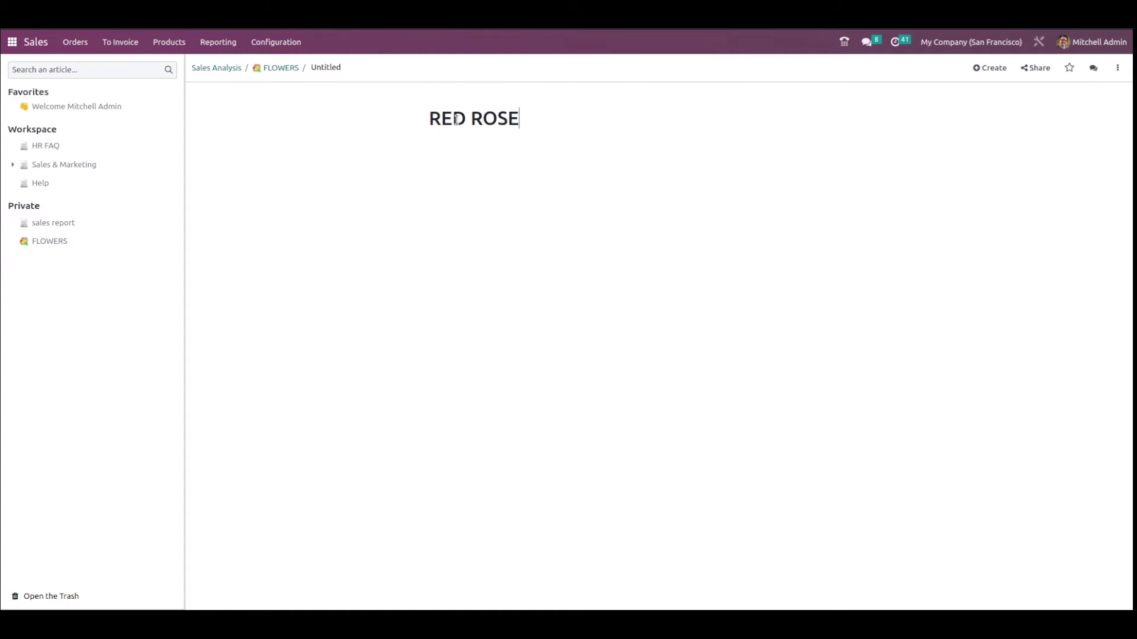
# - Add a cover image to the RED ROSE article and remove it again
pyautogui.click(507, 91)
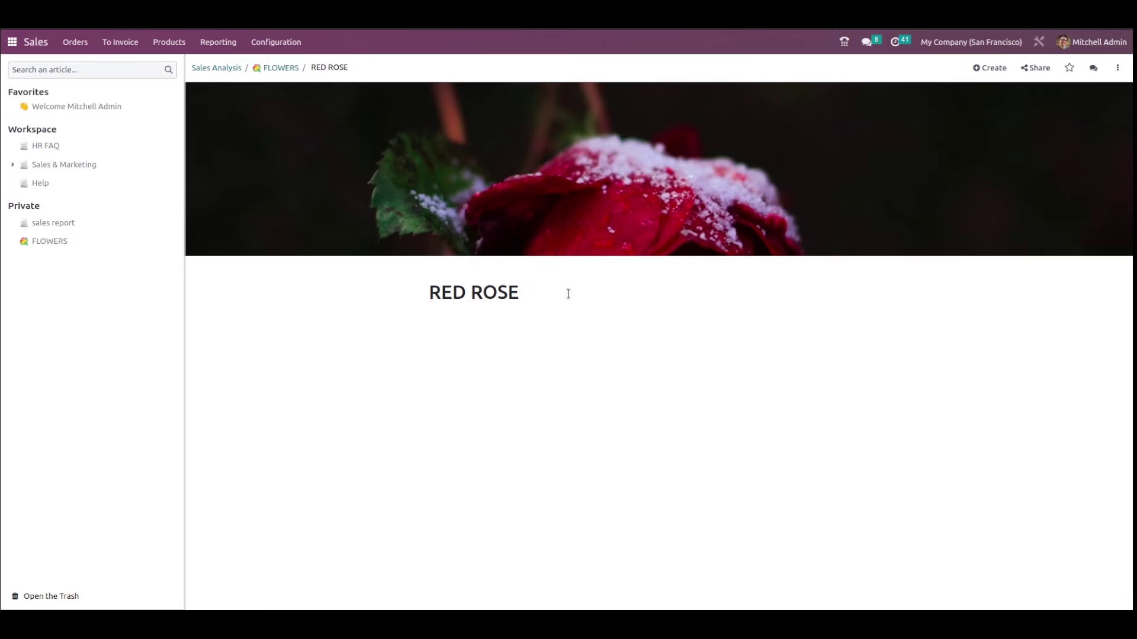
pyautogui.moveTo(716, 268)
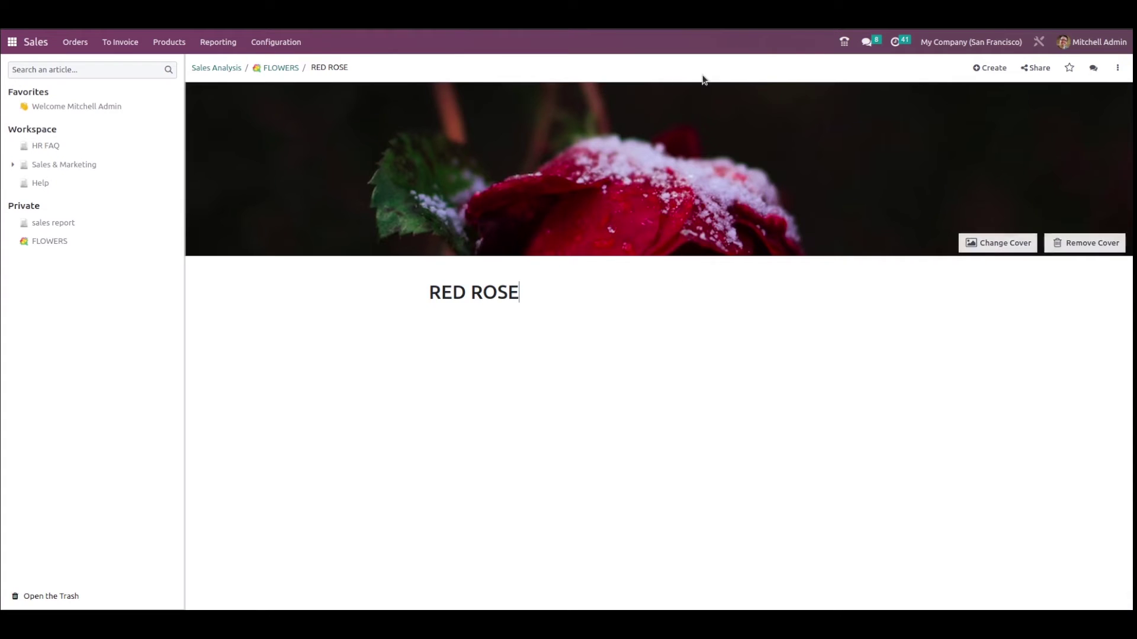
pyautogui.click(1100, 243)
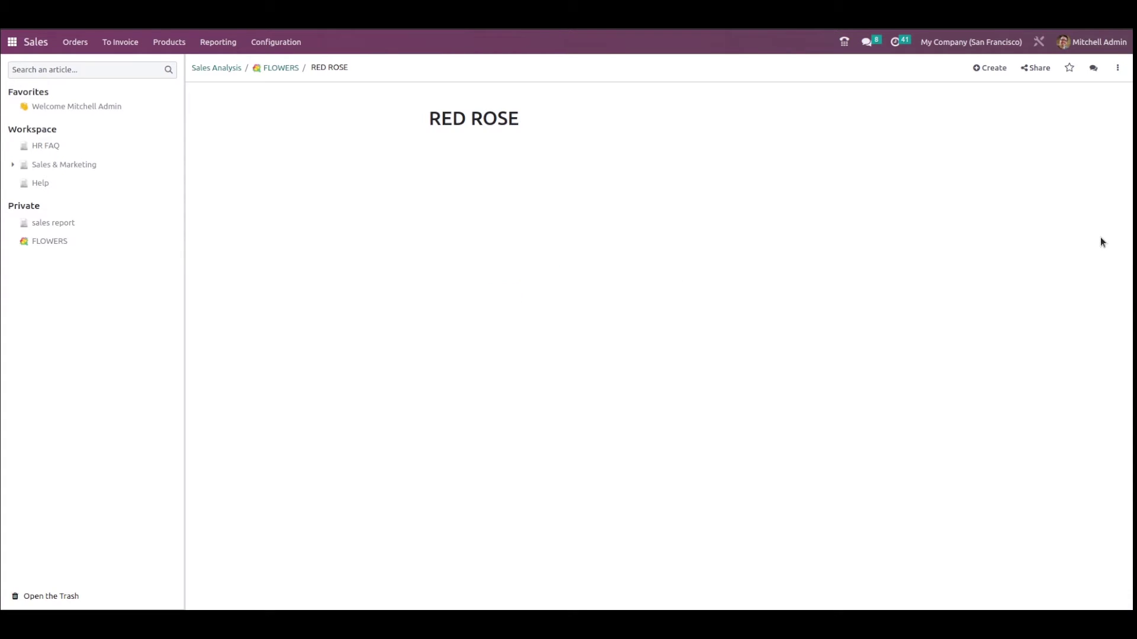
# - Add a property to the RED ROSE article and name it one
pyautogui.moveTo(474, 112)
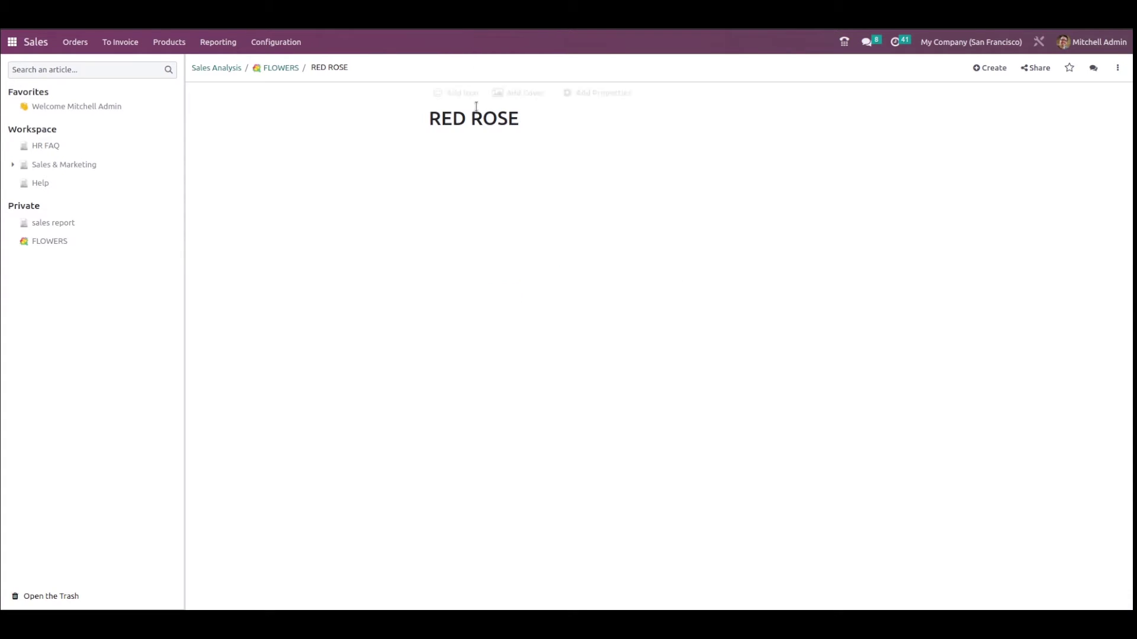
pyautogui.click(582, 95)
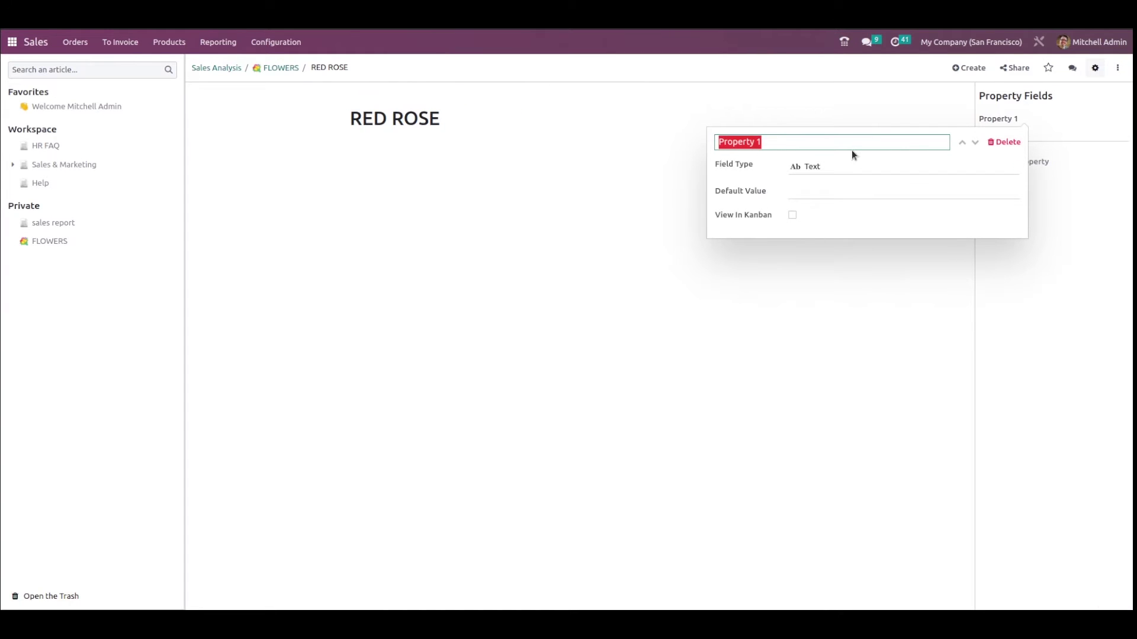
pyautogui.click(852, 148)
pyautogui.hotkey('ctrl', 'shift', 'Left')
pyautogui.hotkey('ctrl', 'shift', 'Left')
pyautogui.press('BackSpace')
pyautogui.write('one')
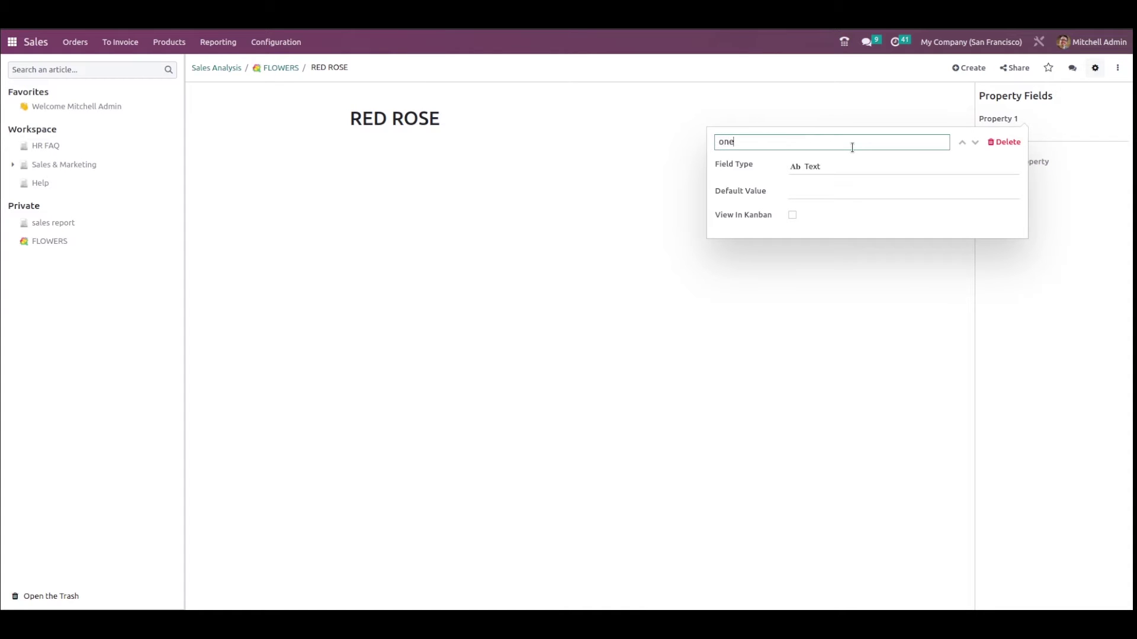
# - Set the property's field type to Tags with the tags red and brown, and enable its display in Kanban
pyautogui.click(828, 167)
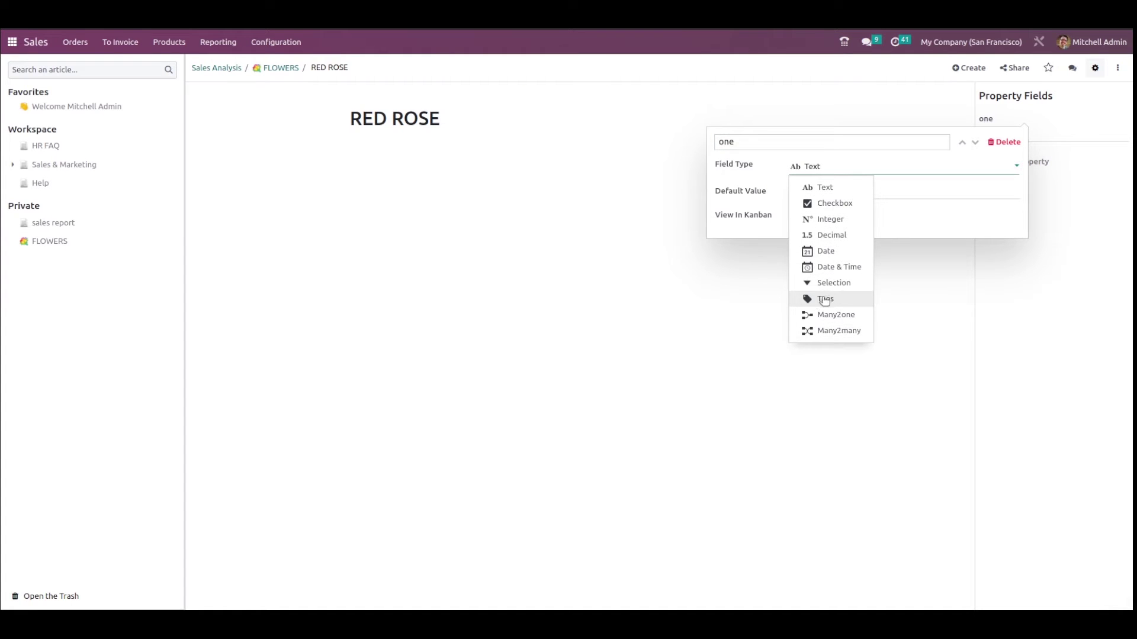
pyautogui.click(852, 300)
pyautogui.click(798, 193)
pyautogui.write('red')
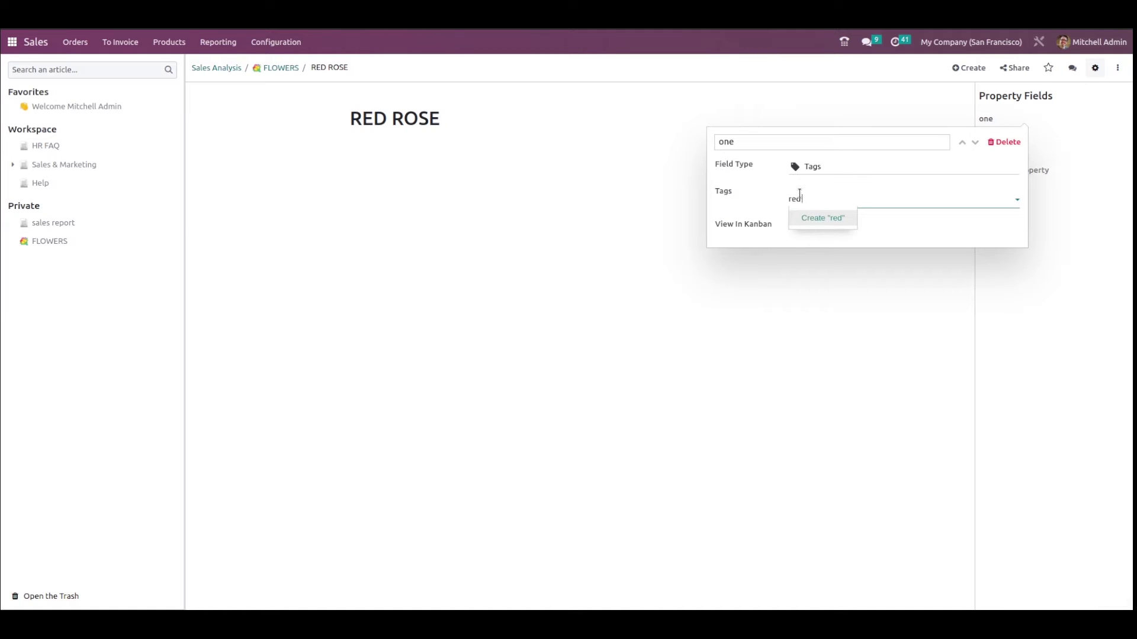
pyautogui.press('Return')
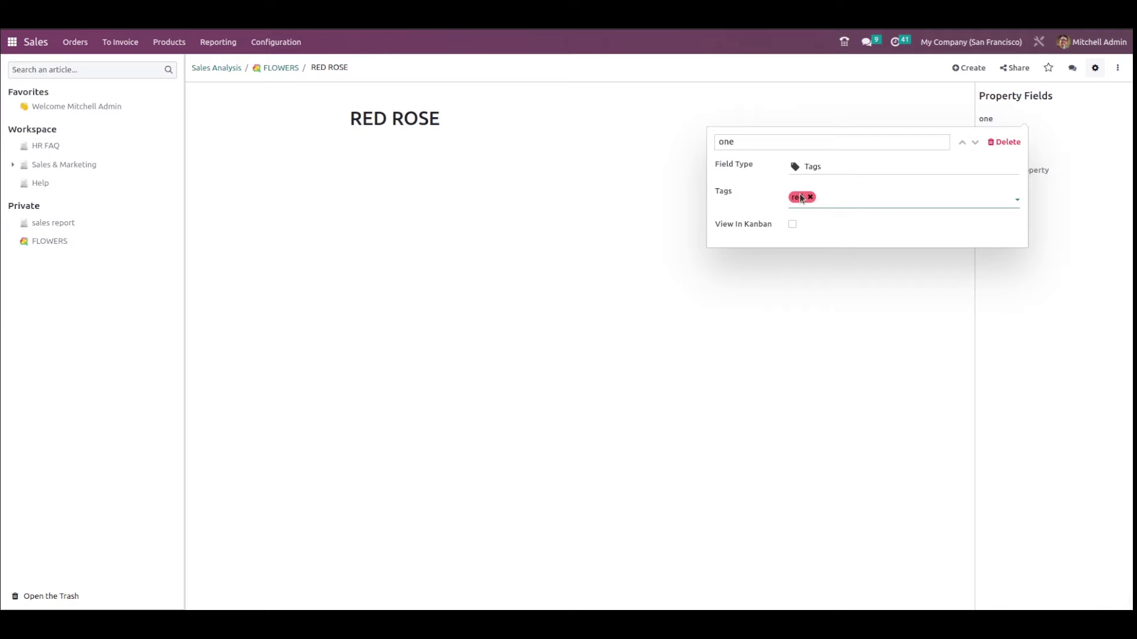
pyautogui.write('me')
pyautogui.press('BackSpace')
pyautogui.press('BackSpace')
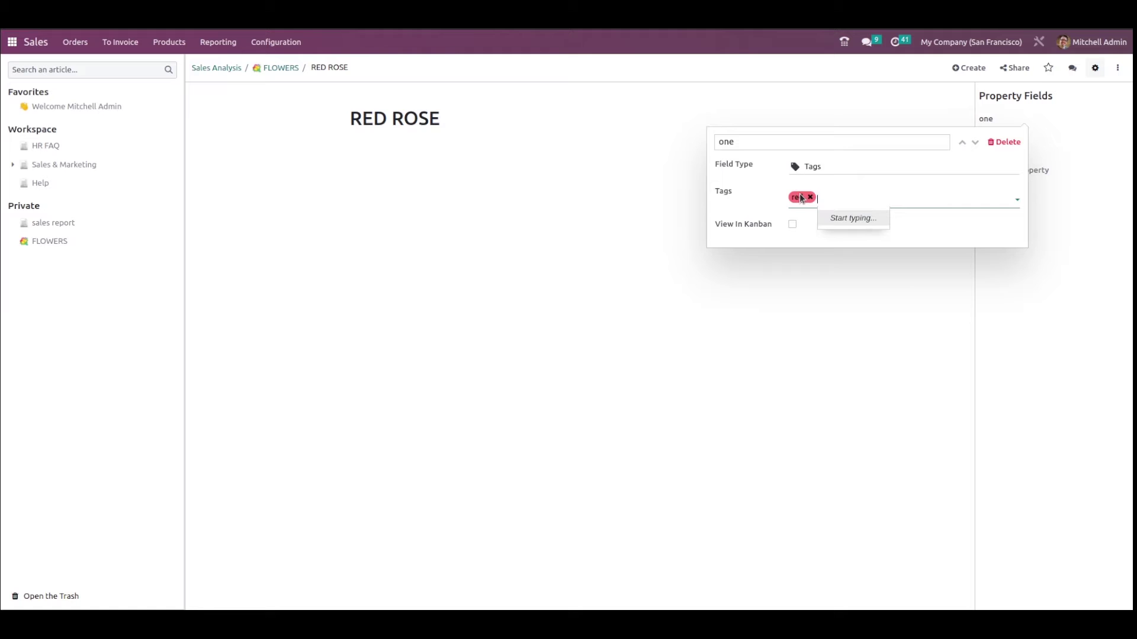
pyautogui.write('brown')
pyautogui.press('Return')
pyautogui.click(793, 225)
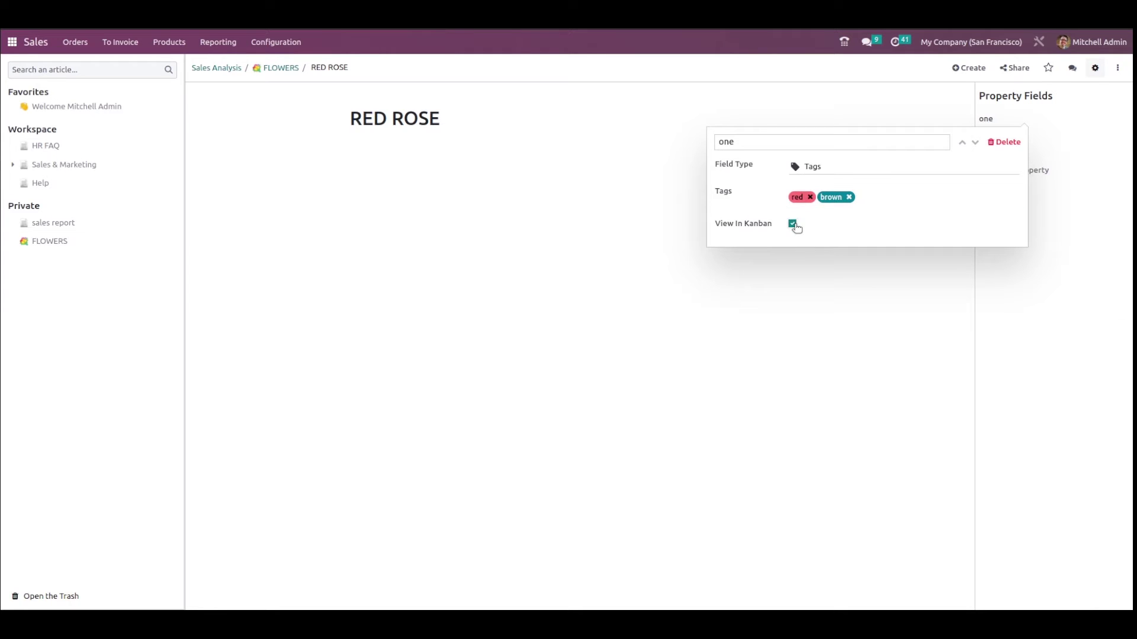
pyautogui.click(811, 270)
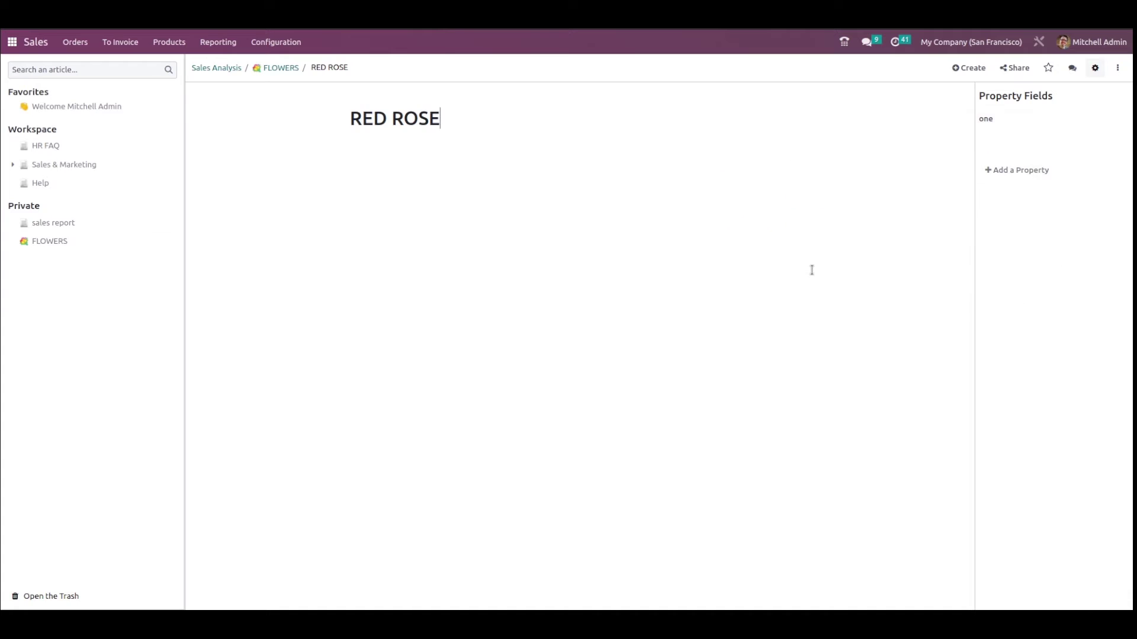
# - Assign both tags, red and brown, to the property one of the RED ROSE article
pyautogui.click(994, 141)
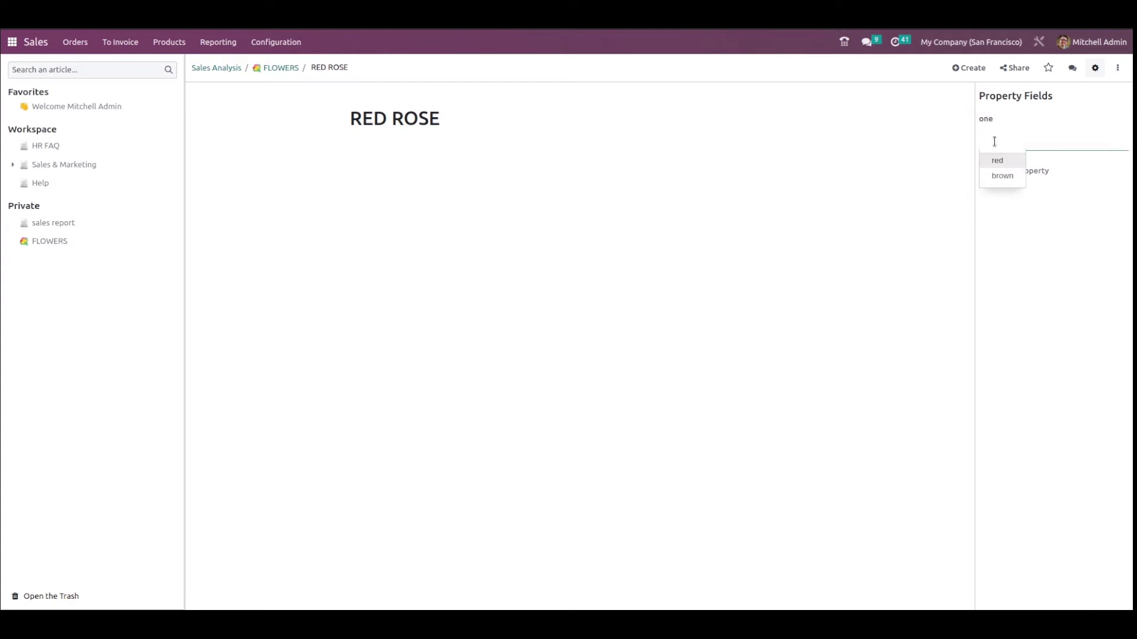
pyautogui.click(1001, 161)
pyautogui.click(1038, 144)
pyautogui.click(1033, 163)
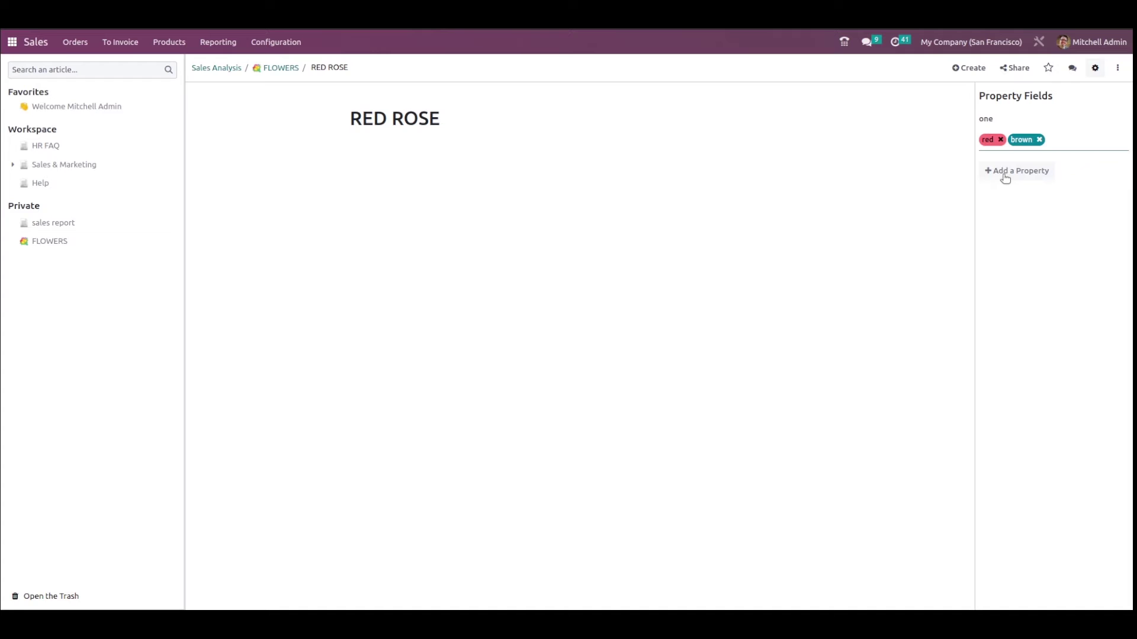
# - Return to the FLOWERS article and insert an Item List view named lotus below the roses Kanban
pyautogui.click(277, 69)
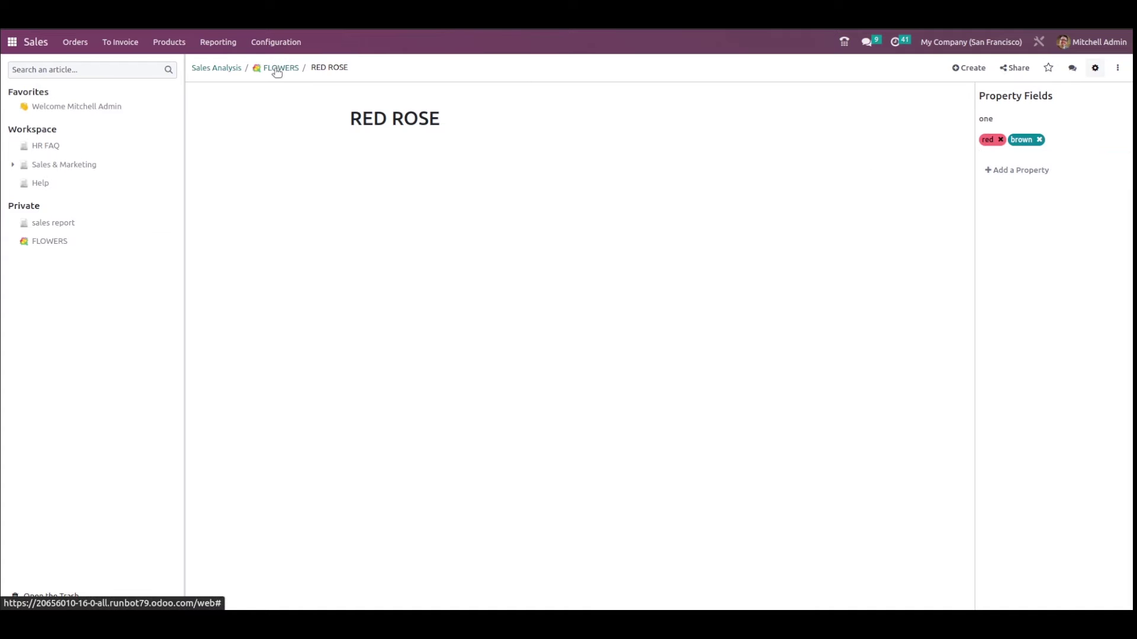
pyautogui.scroll(-7, 406, 495)
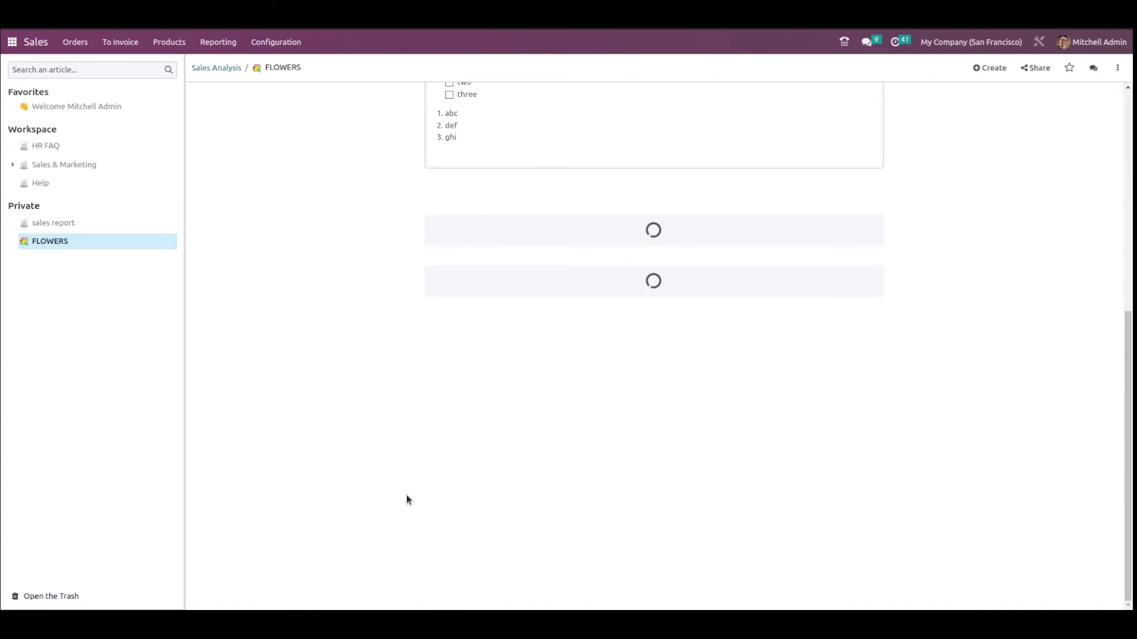
pyautogui.scroll(-5, 434, 284)
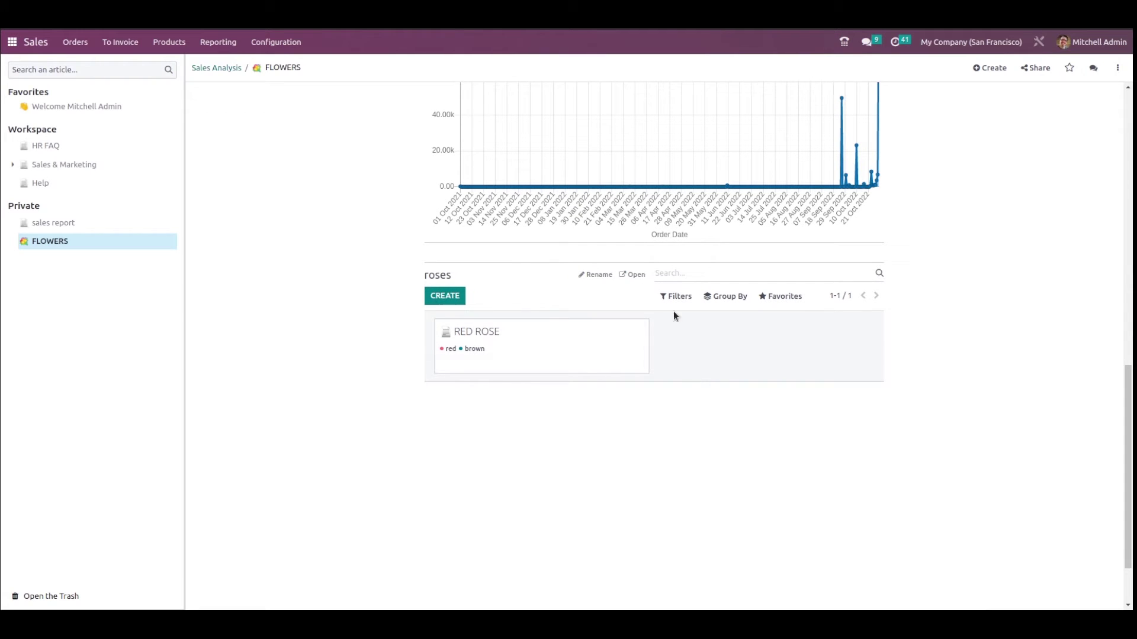
pyautogui.click(519, 431)
pyautogui.write('/')
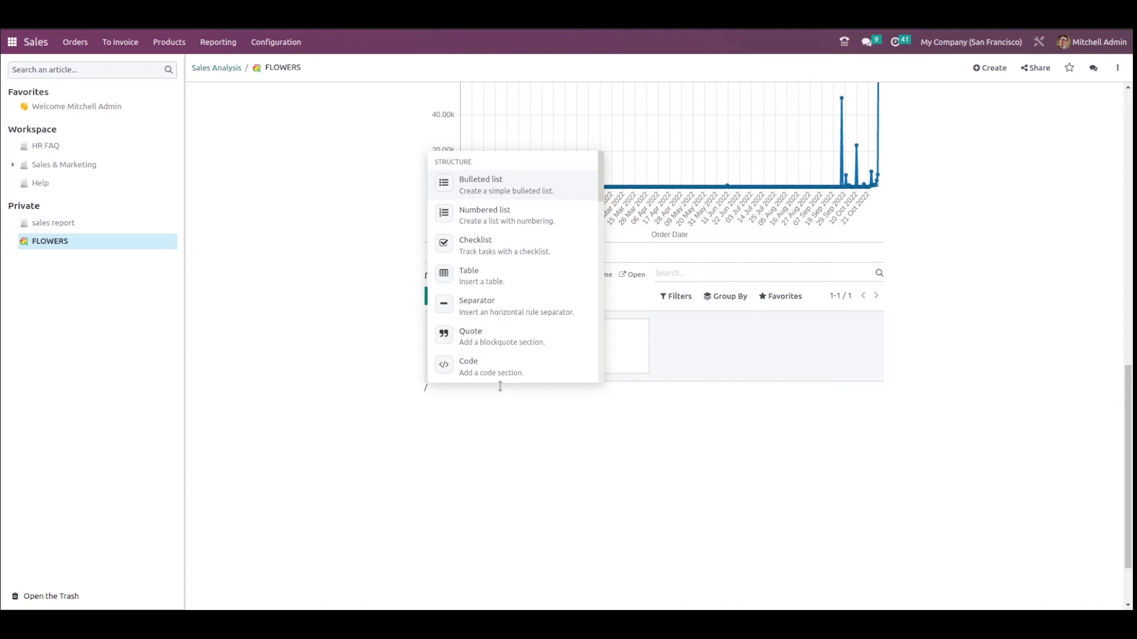
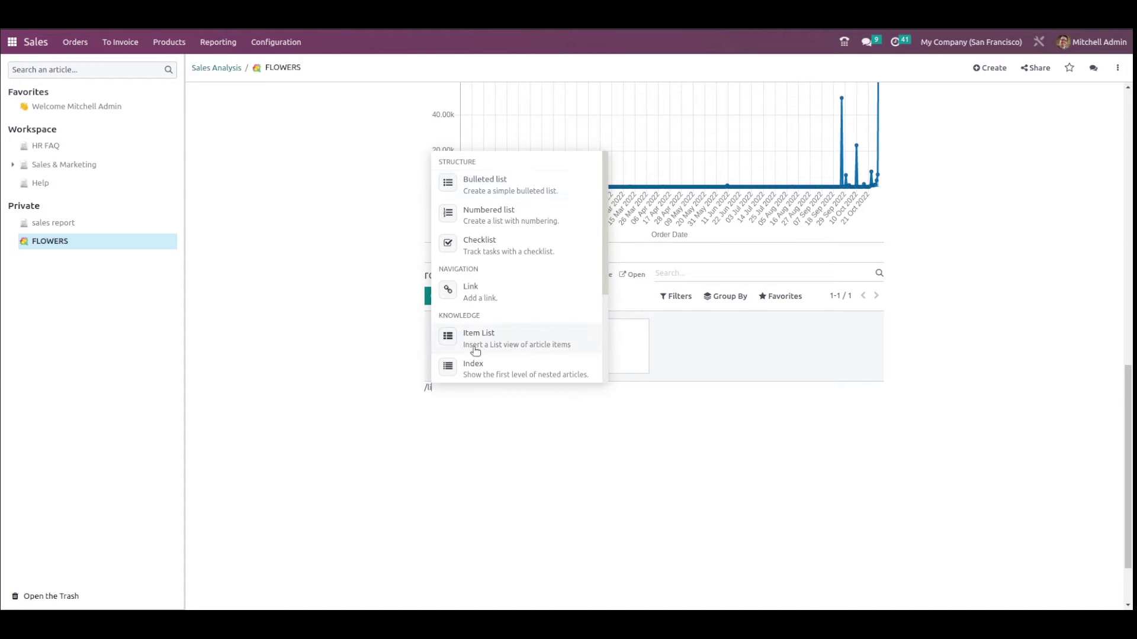
pyautogui.click(535, 99)
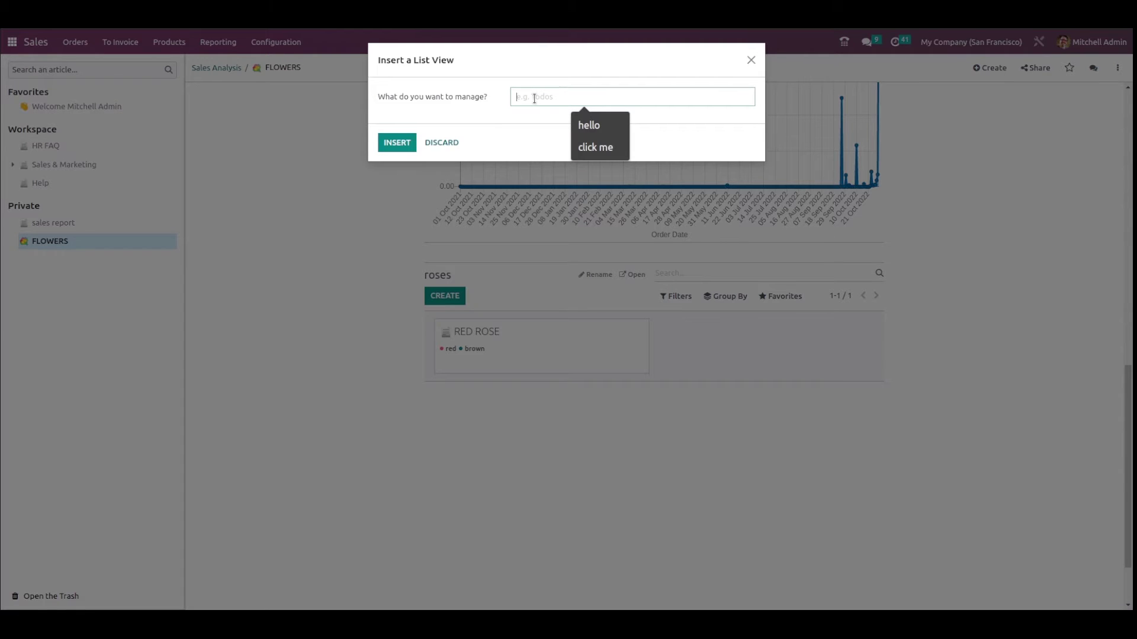
pyautogui.write('lotus')
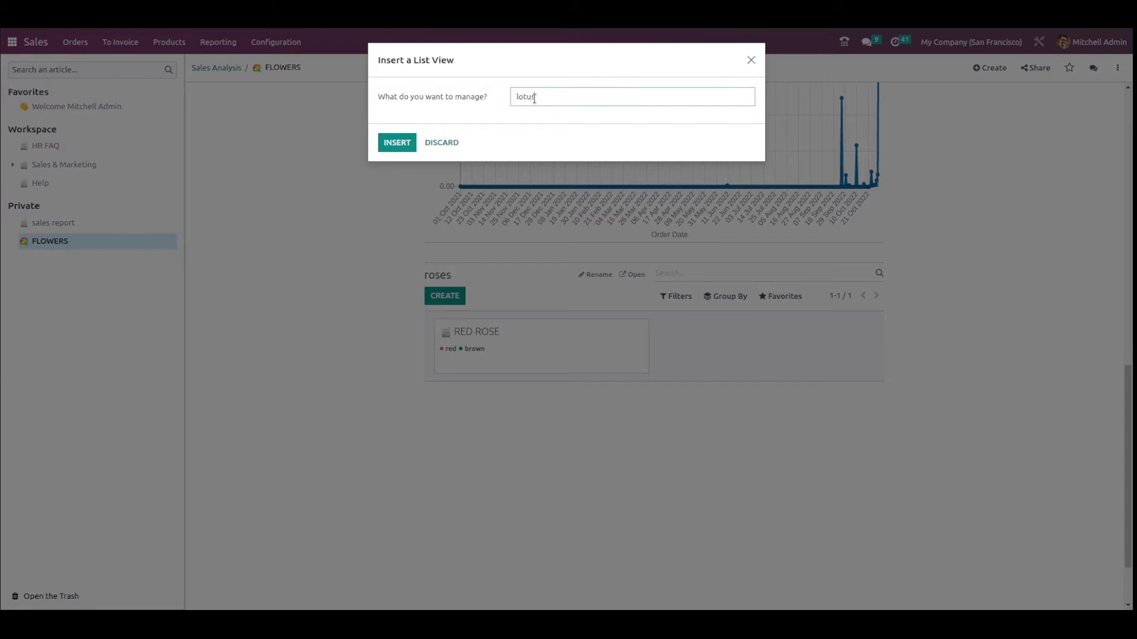
pyautogui.click(396, 143)
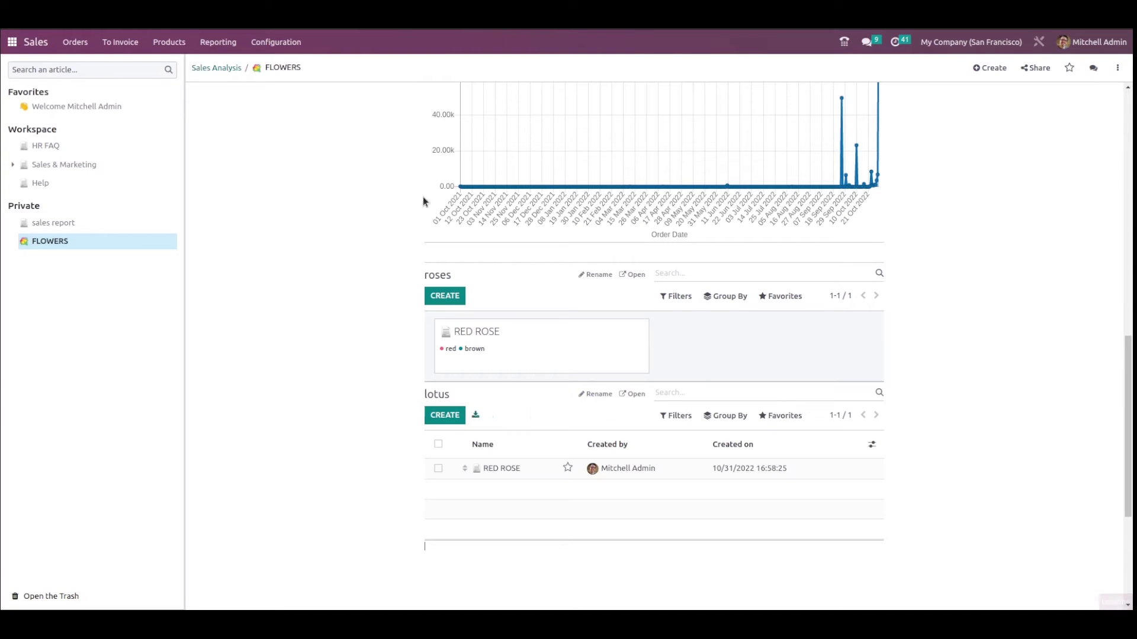
# - Create a new article item from the lotus list and give it the heading white rose
pyautogui.scroll(-3, 517, 409)
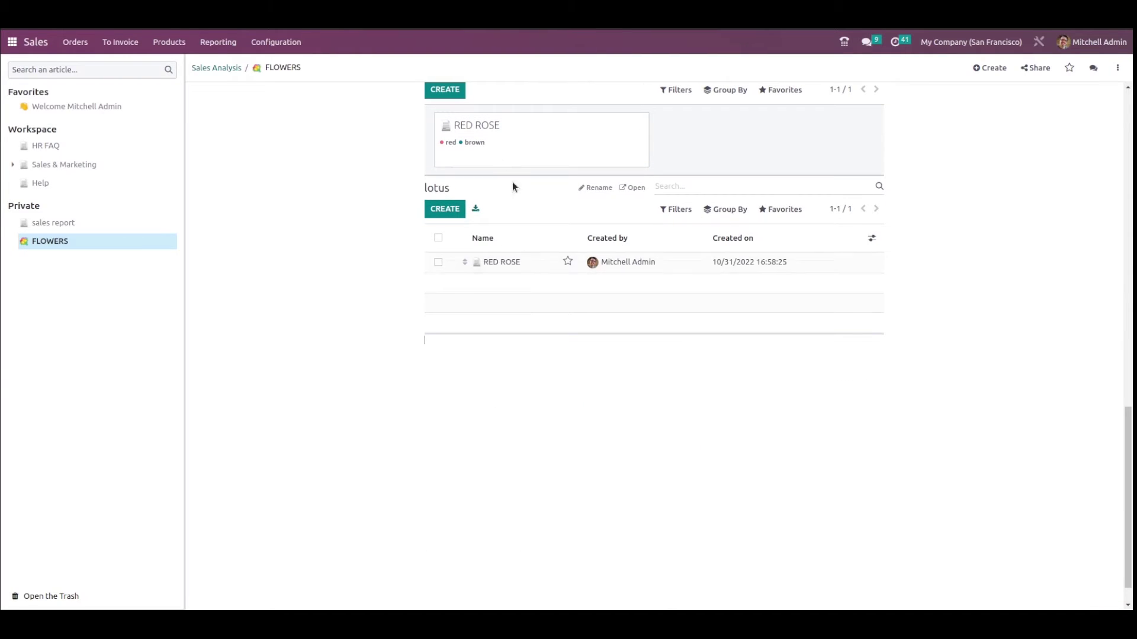
pyautogui.click(461, 210)
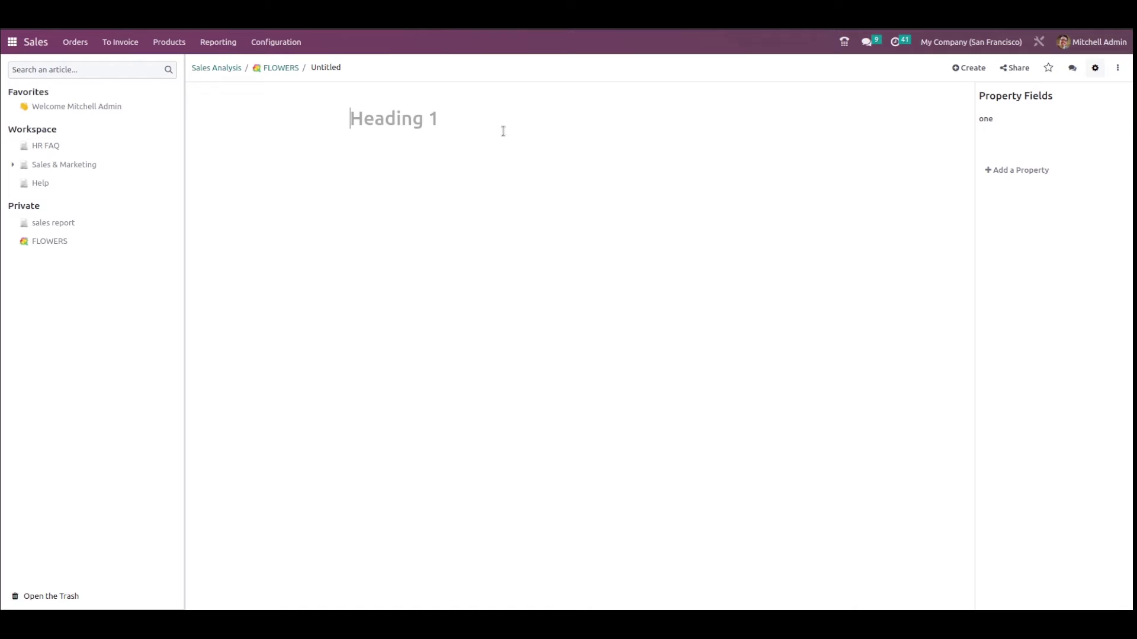
pyautogui.write('white ')
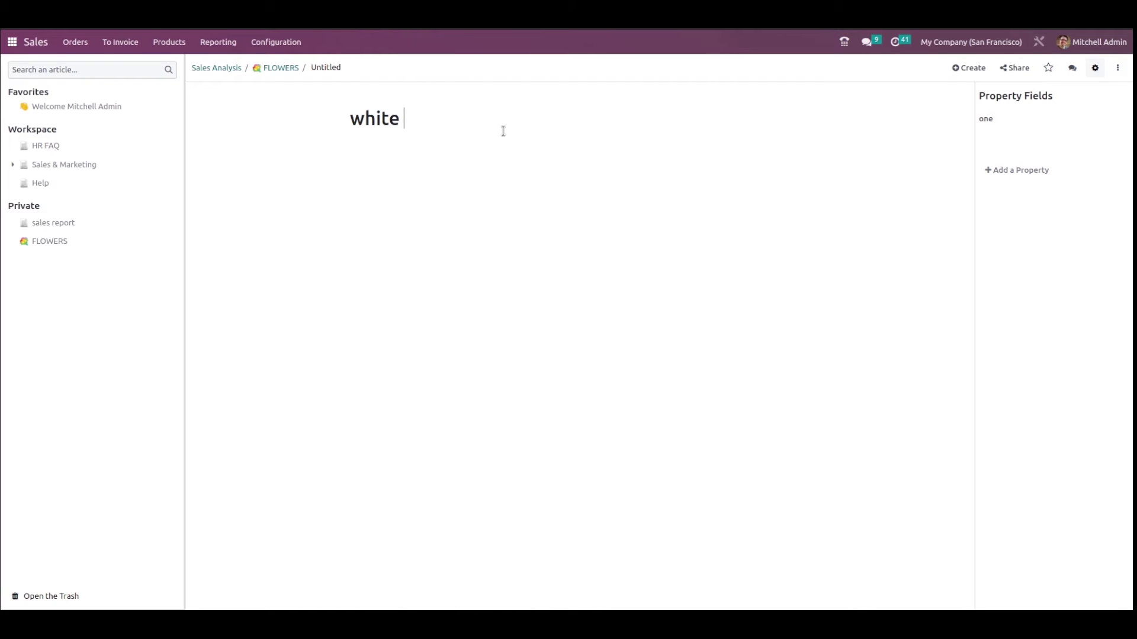
pyautogui.write('rose')
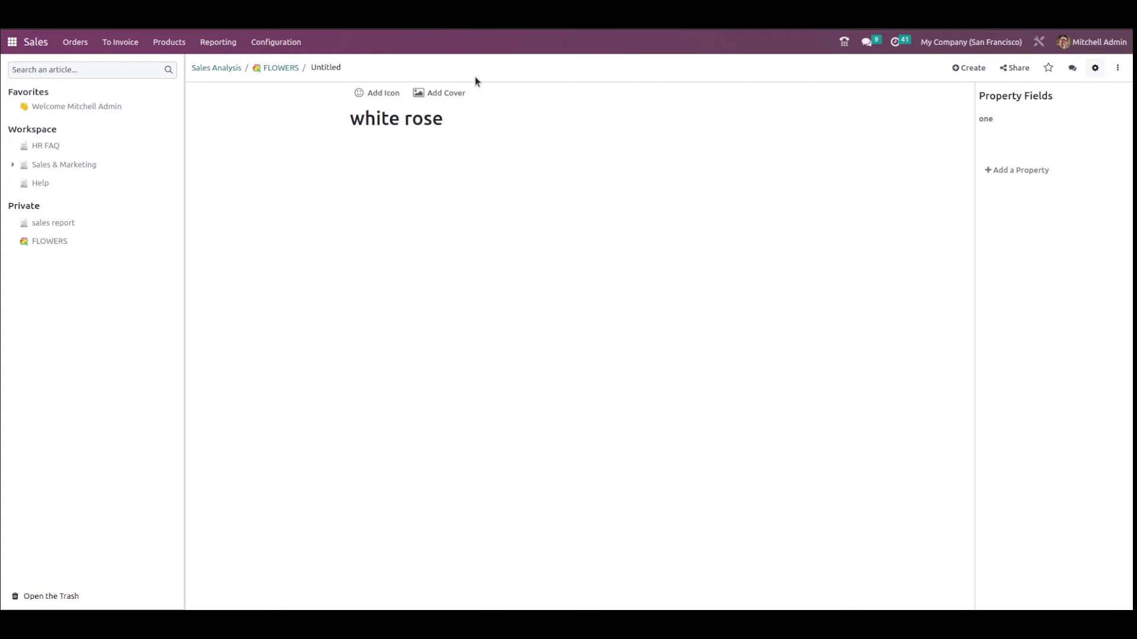
# - Add a property named two to the white rose article and set its field type to Tags
pyautogui.click(1029, 170)
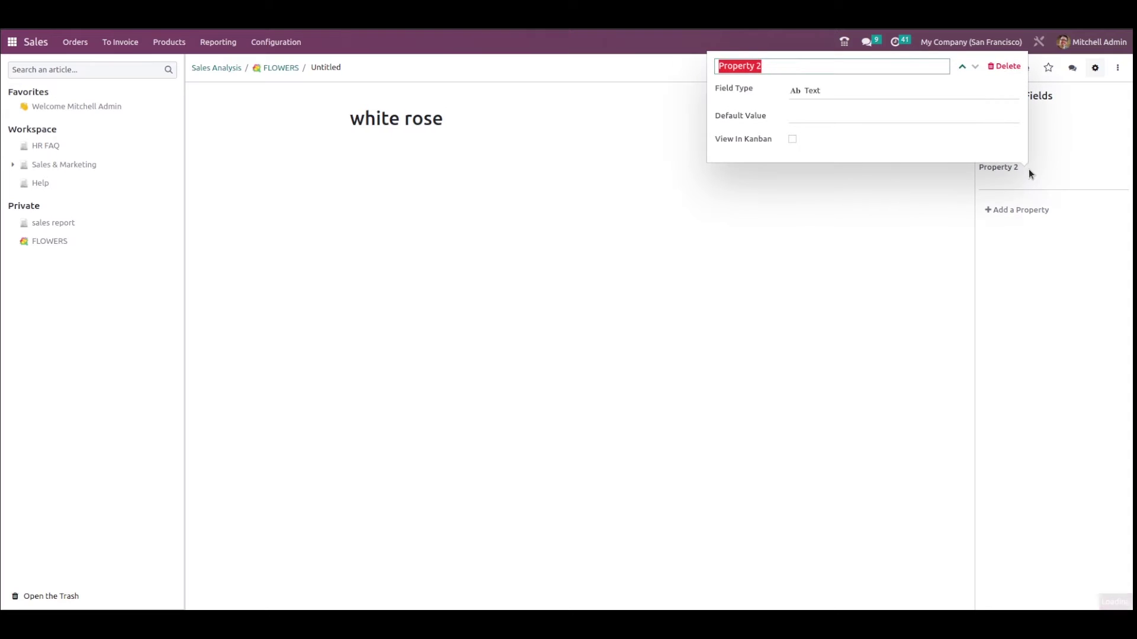
pyautogui.press('BackSpace')
pyautogui.write('two')
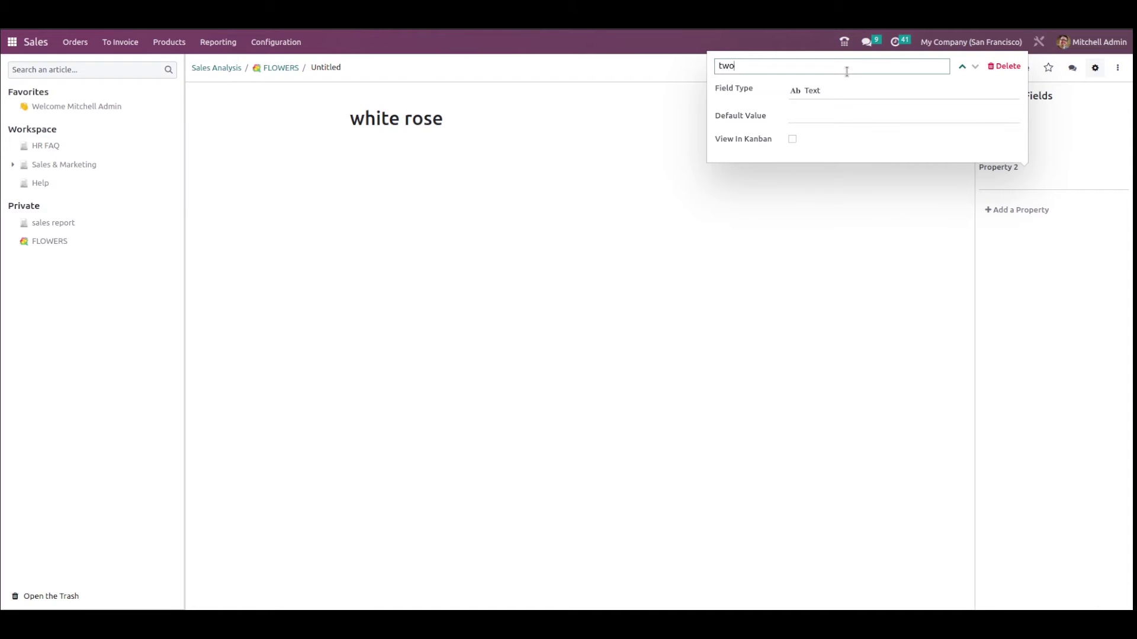
pyautogui.click(823, 95)
pyautogui.click(812, 222)
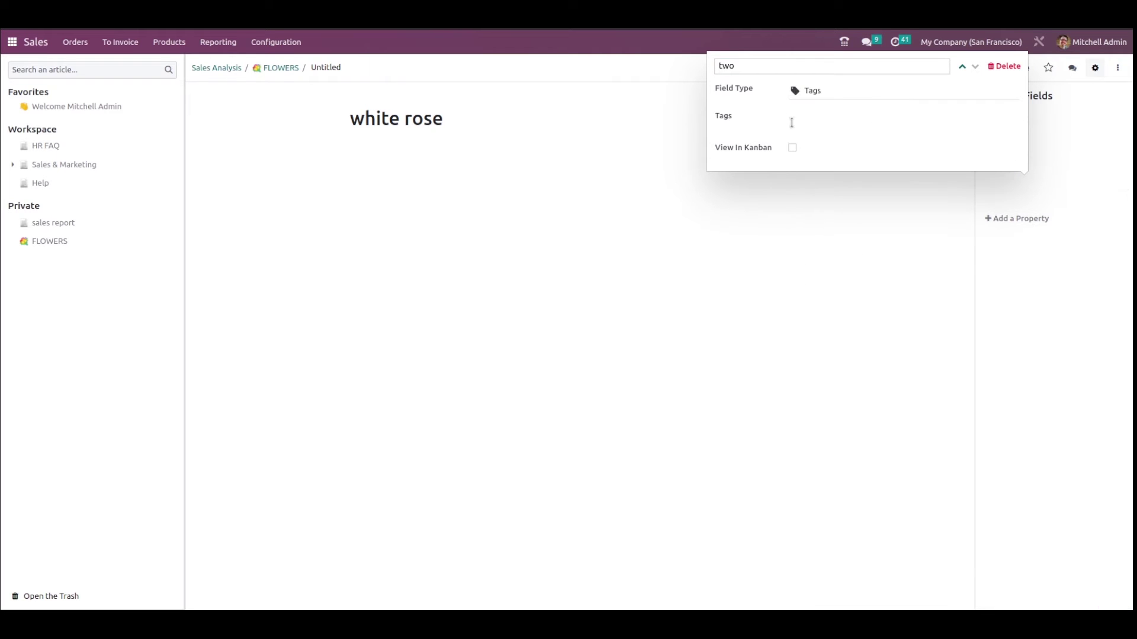
# - Define the tags white and red for the property two and enable its display in Kanban
pyautogui.click(797, 123)
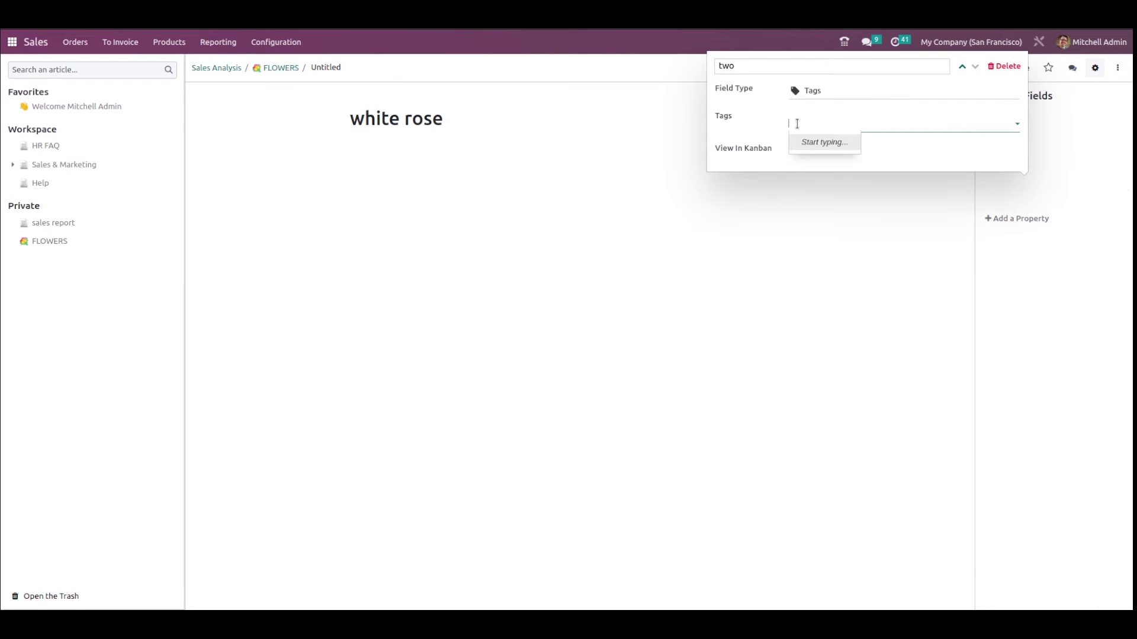
pyautogui.write('white')
pyautogui.press('Return')
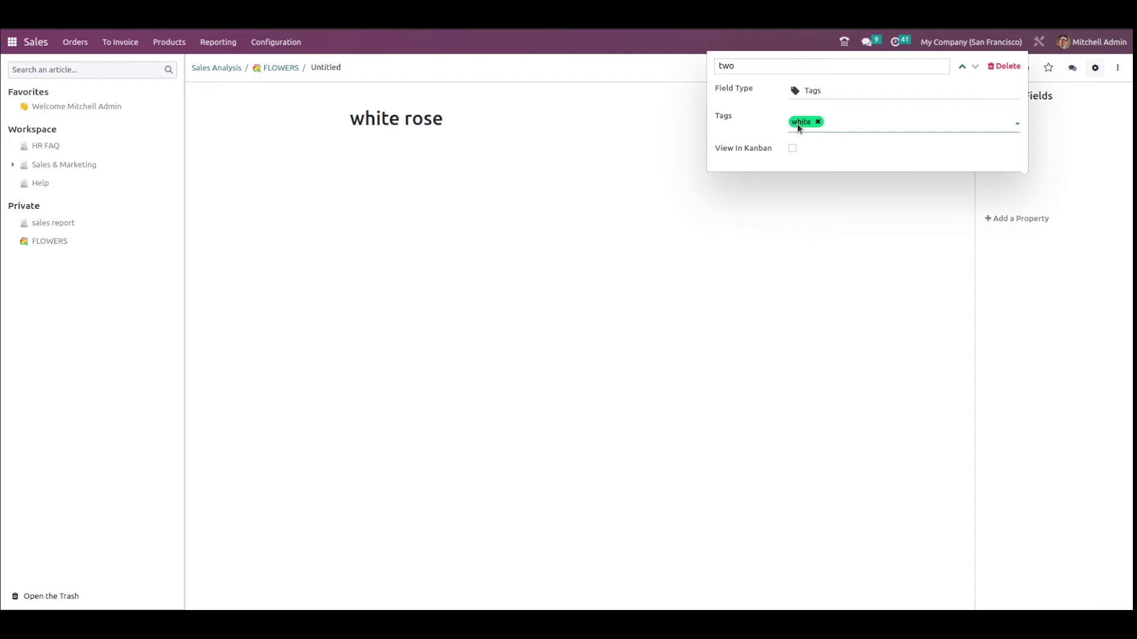
pyautogui.write('red')
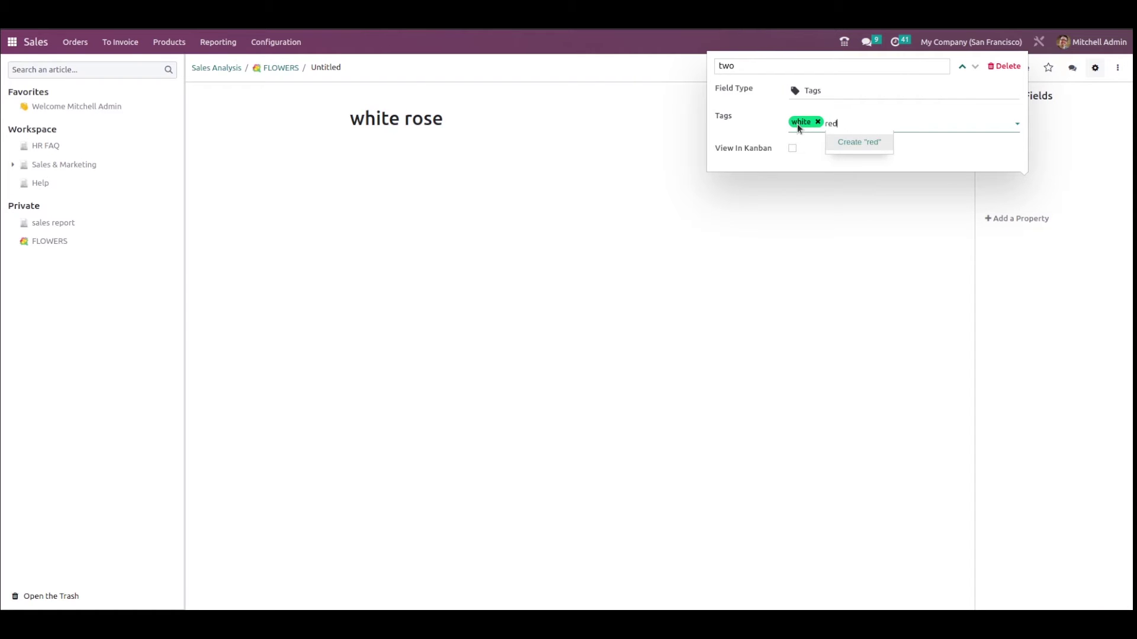
pyautogui.press('Return')
pyautogui.click(793, 148)
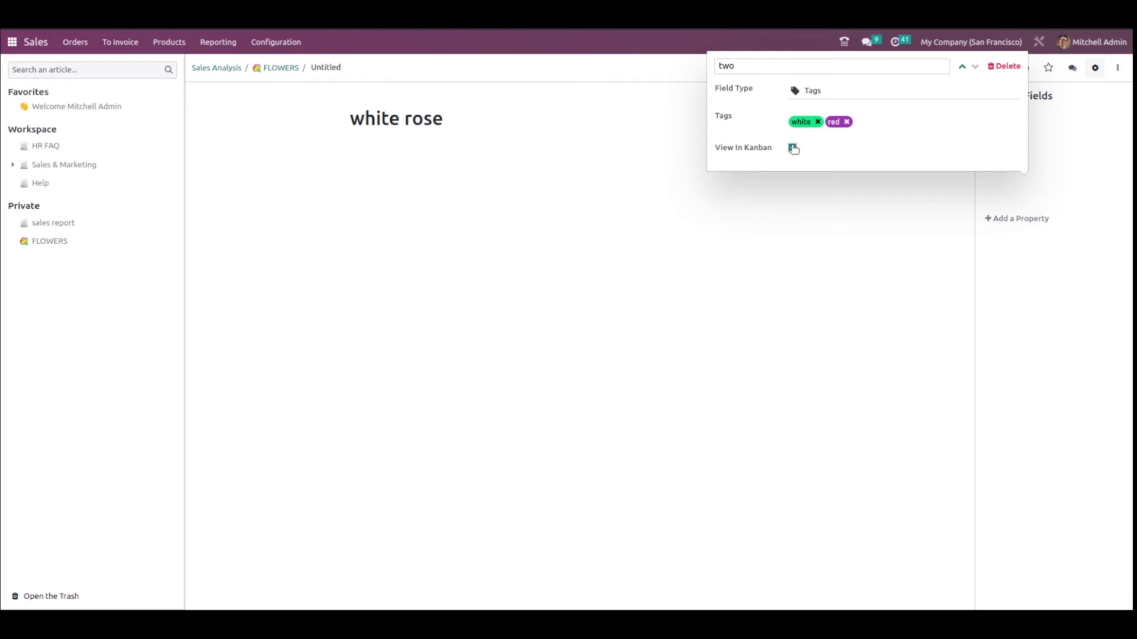
pyautogui.click(774, 196)
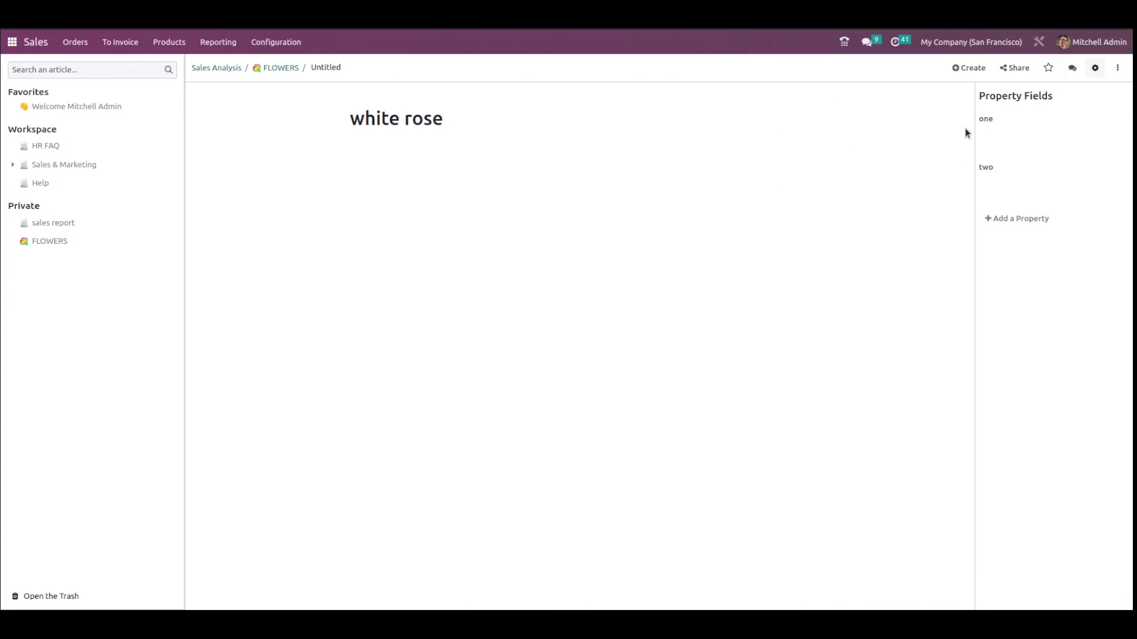
# - Assign both tags, white and red, to the property two of the white rose article
pyautogui.click(995, 185)
pyautogui.click(1038, 191)
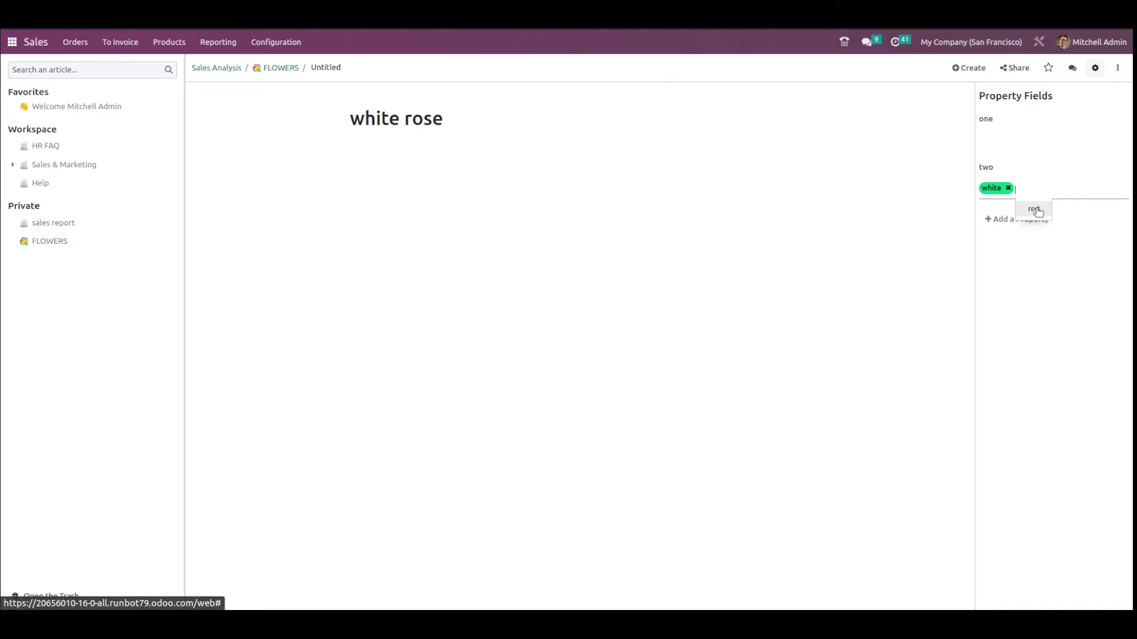
pyautogui.click(1037, 215)
pyautogui.click(651, 214)
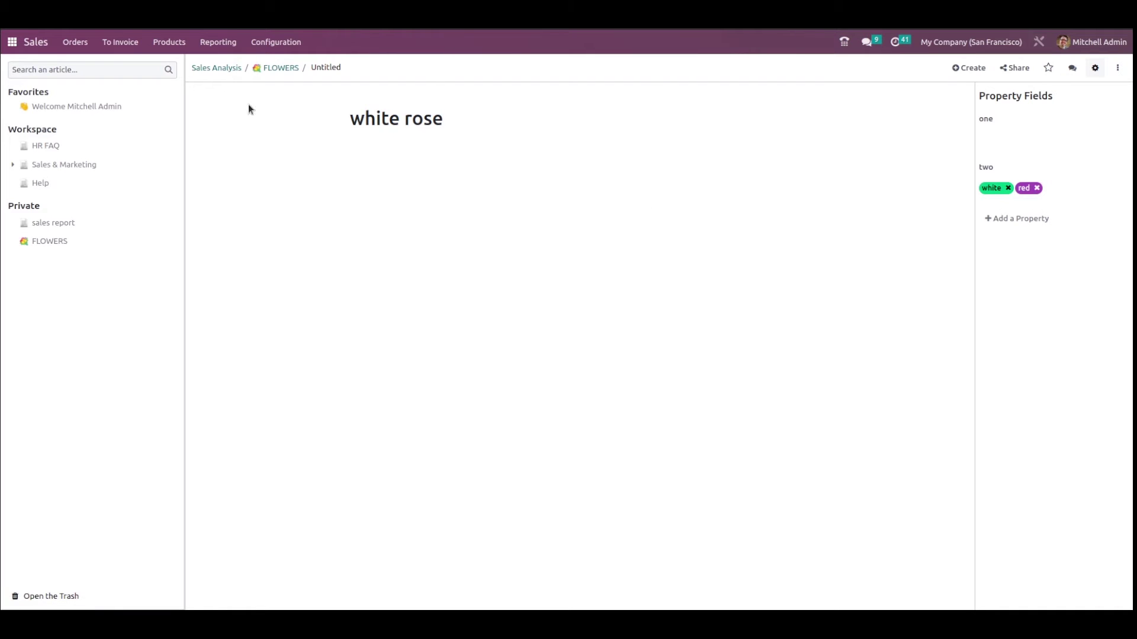
# - Return to the FLOWERS article and check the items in the roses Kanban and the lotus list
pyautogui.click(269, 68)
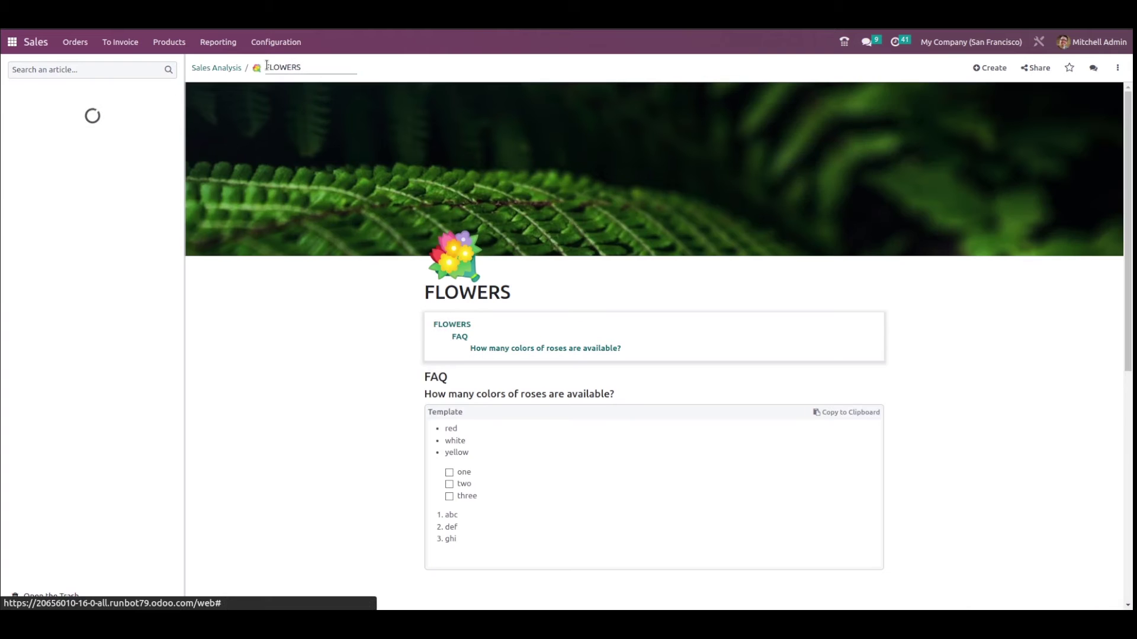
pyautogui.scroll(-6, 415, 315)
pyautogui.scroll(-8, 415, 315)
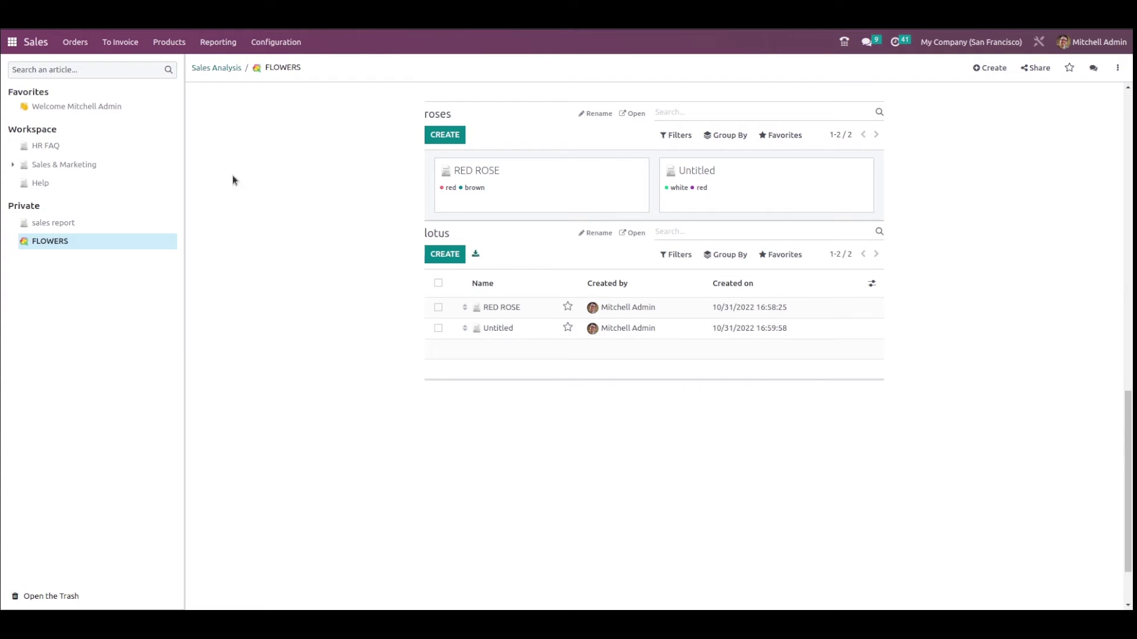
# - Switch to the CRM app, open the Quote for 12 Tables opportunity from the pipeline and inspect its Property 1 field
pyautogui.click(17, 48)
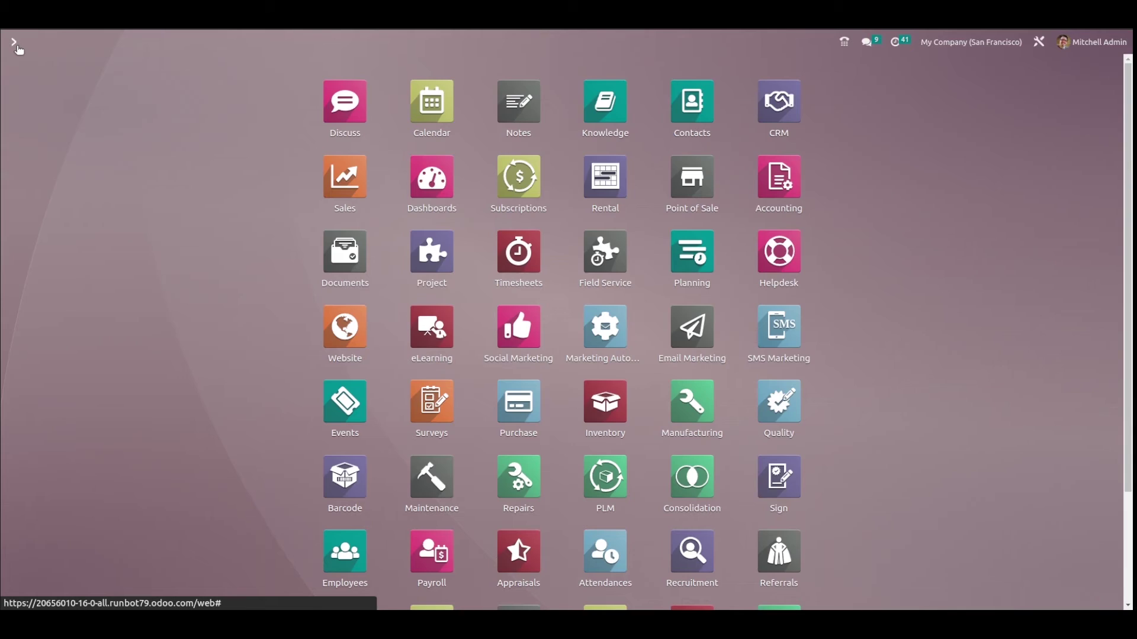
pyautogui.write('crm')
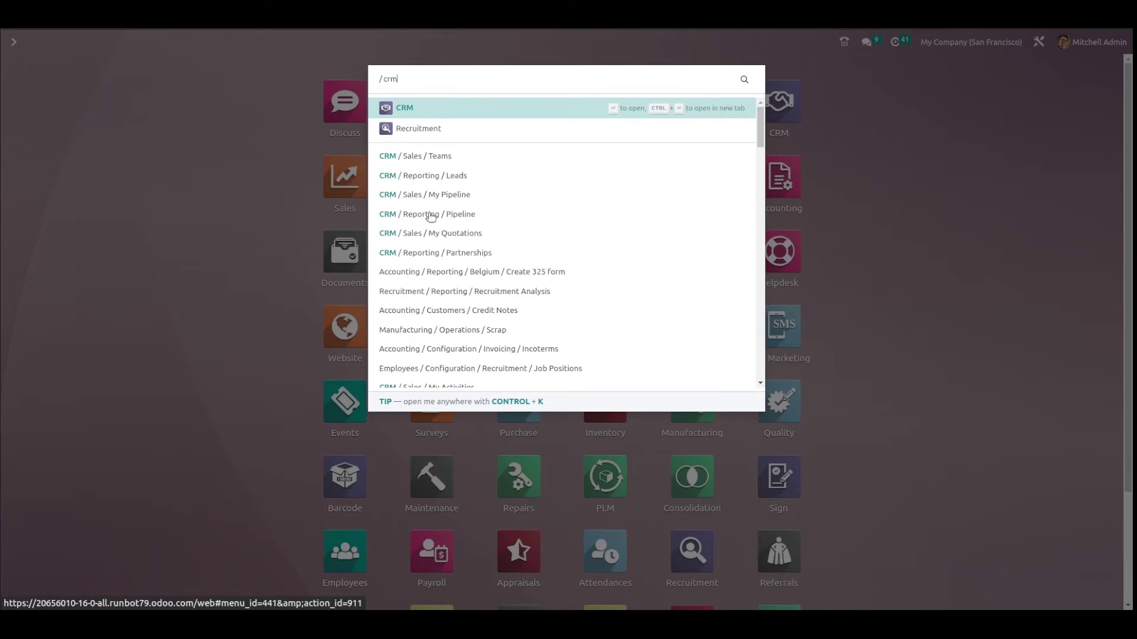
pyautogui.press('Escape')
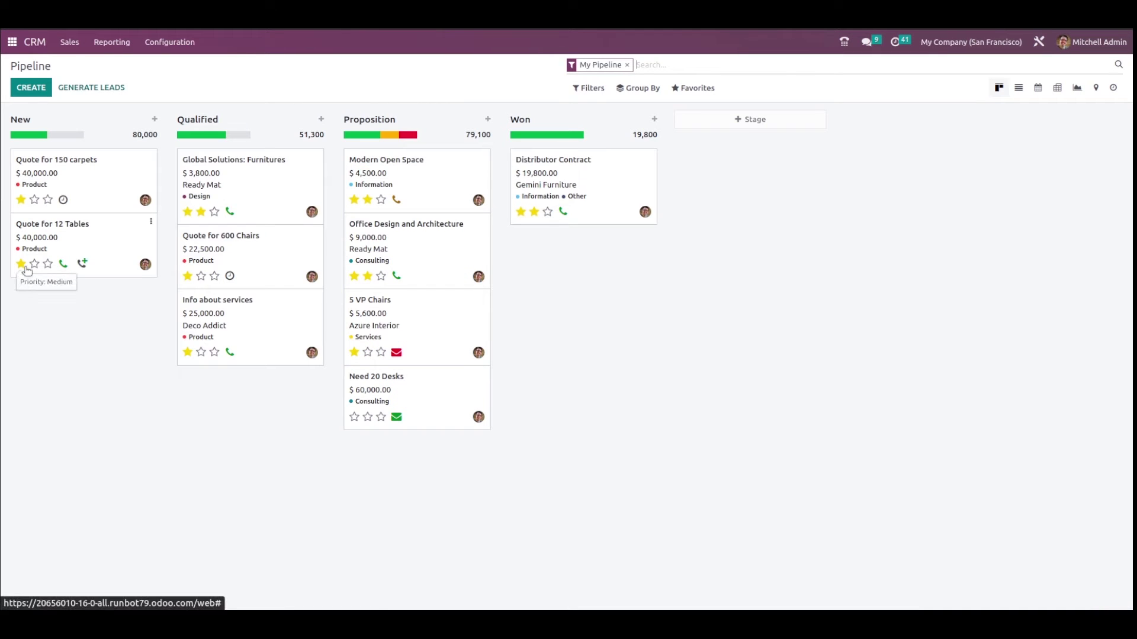
pyautogui.click(103, 237)
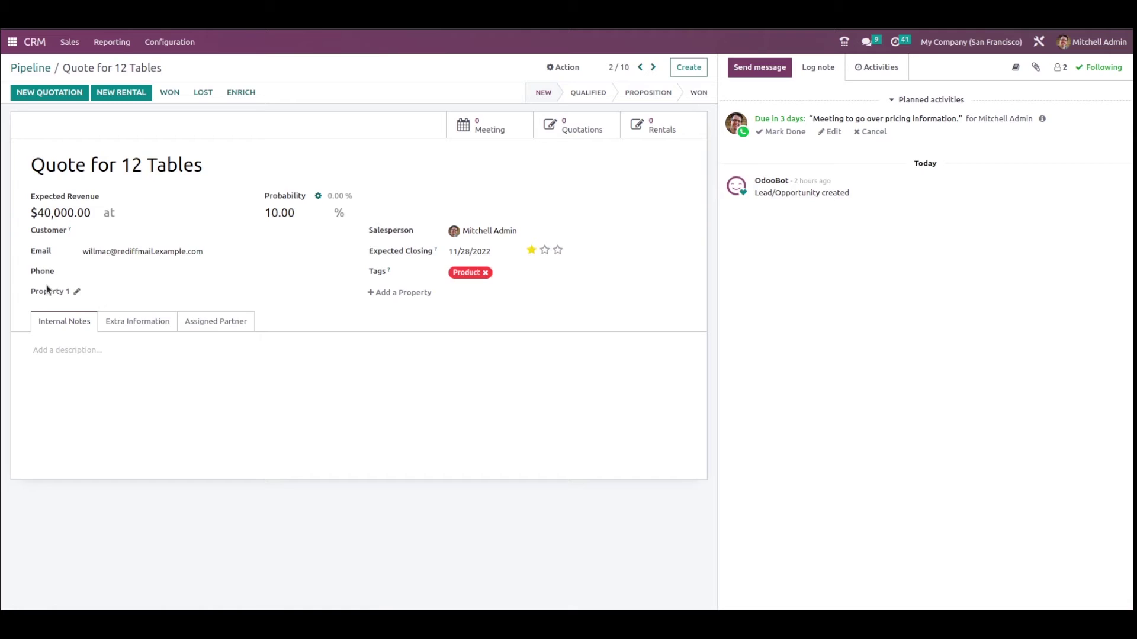
pyautogui.moveTo(73, 291)
pyautogui.click(147, 292)
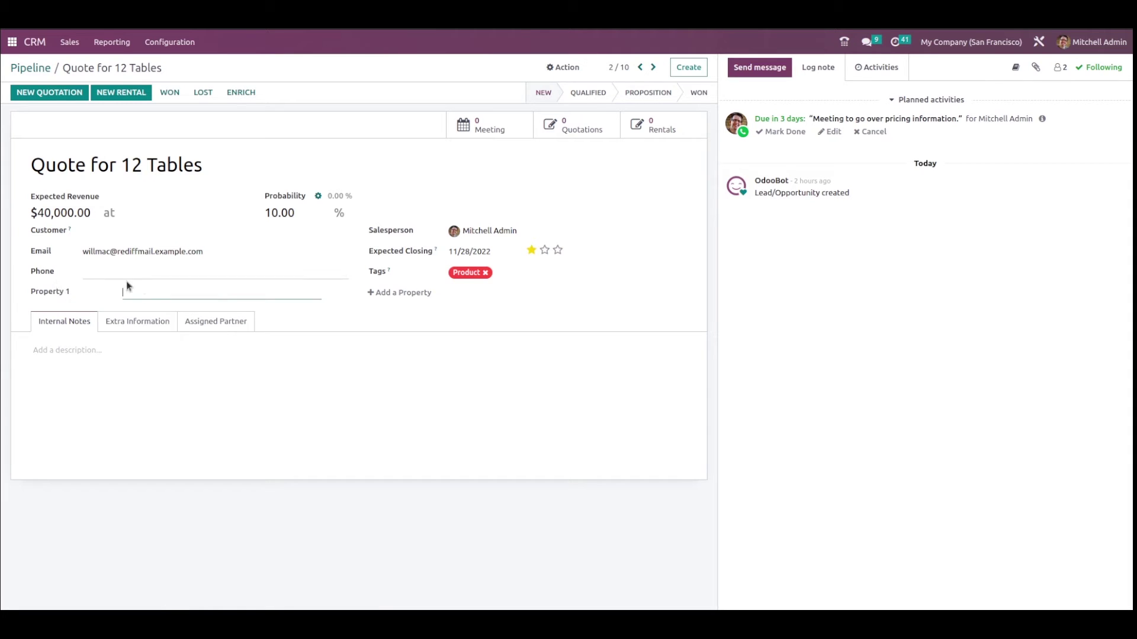
# - Add a property named new one to the Quote for 12 Tables opportunity with the field type Tags
pyautogui.click(395, 294)
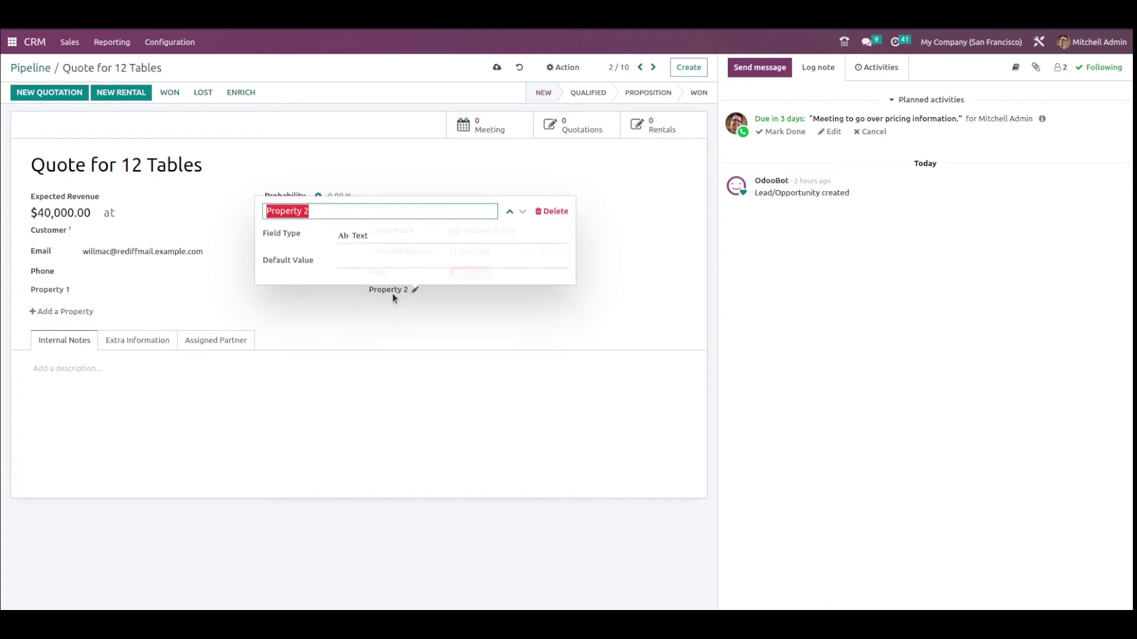
pyautogui.press('BackSpace')
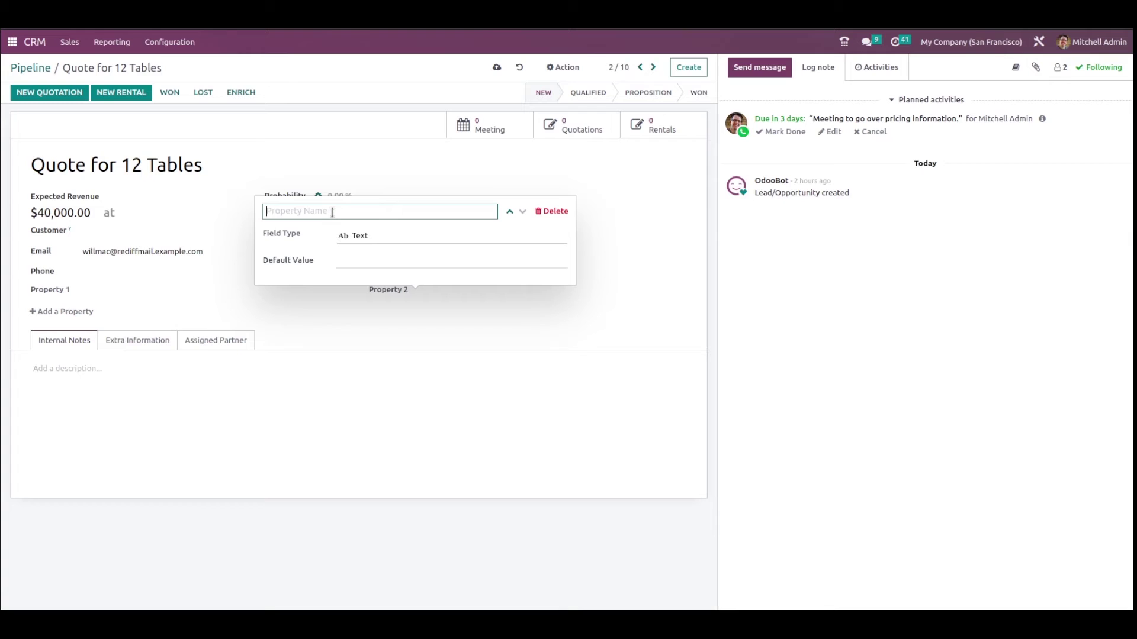
pyautogui.write('new one')
pyautogui.click(396, 235)
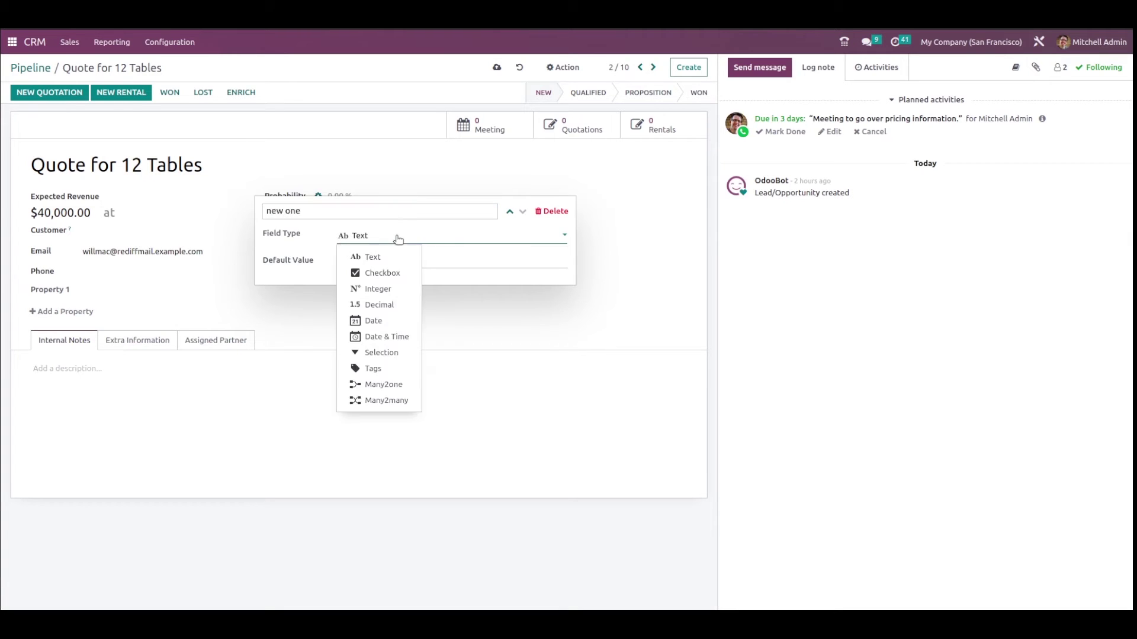
pyautogui.click(379, 368)
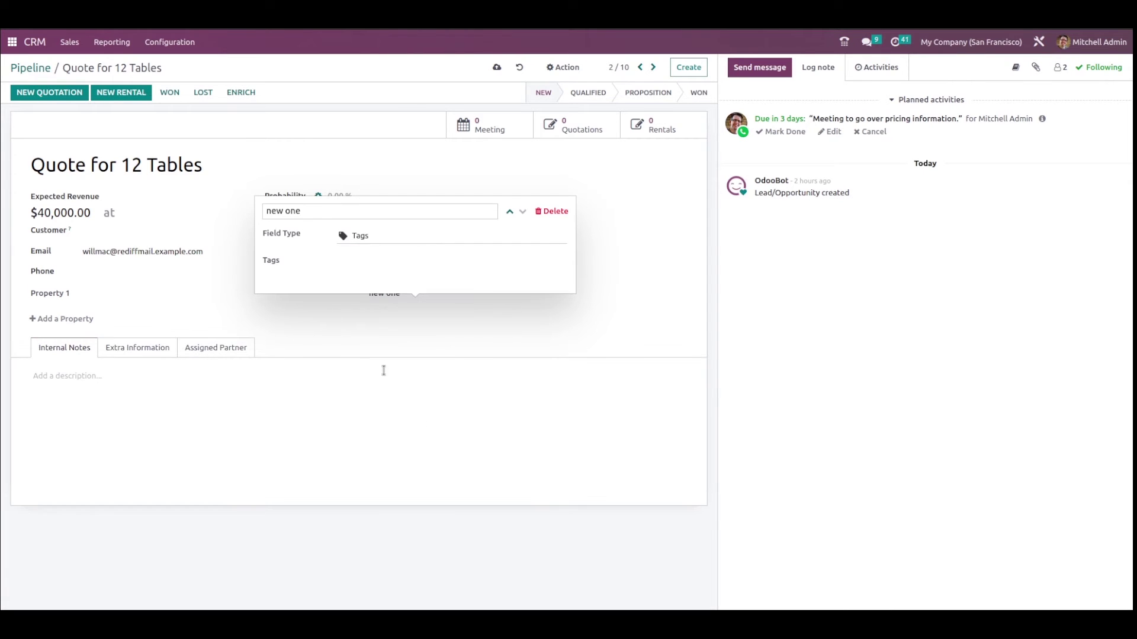
# - Create the tag fresh for the new one property
pyautogui.click(377, 266)
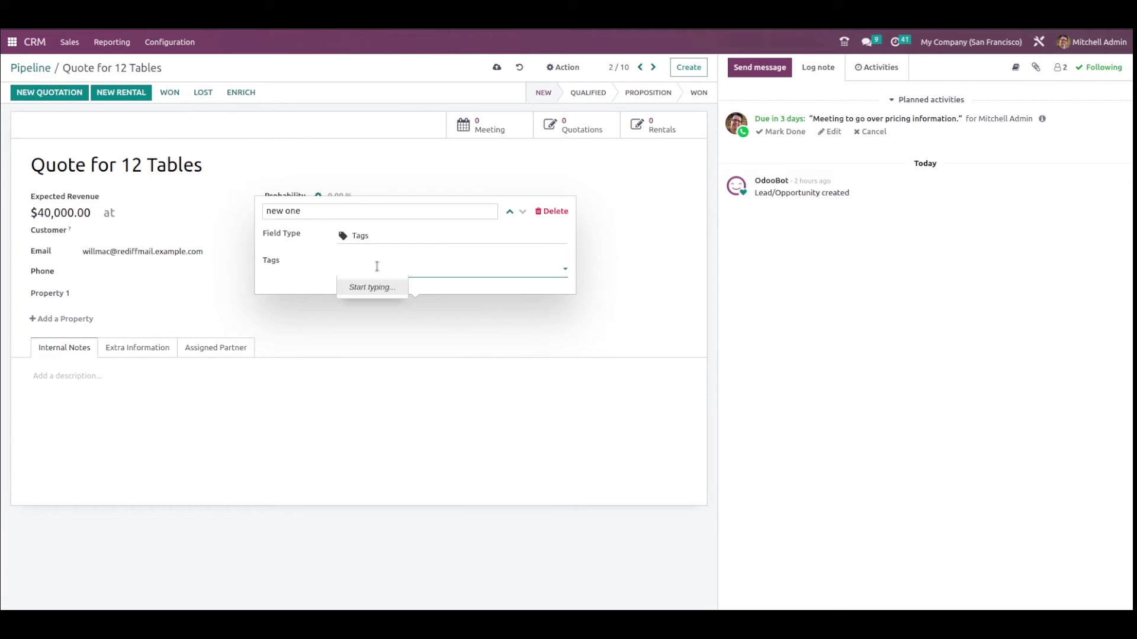
pyautogui.write('fresh')
pyautogui.press('Return')
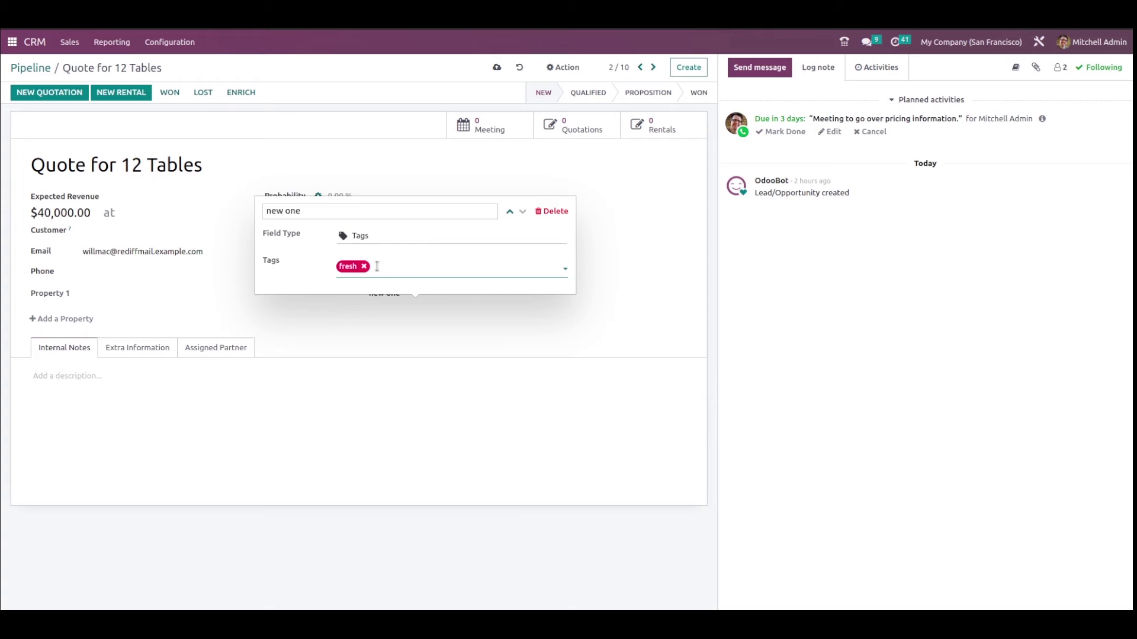
# - Create a second tag named seasonal for the new one property and close the property's settings
pyautogui.click(378, 267)
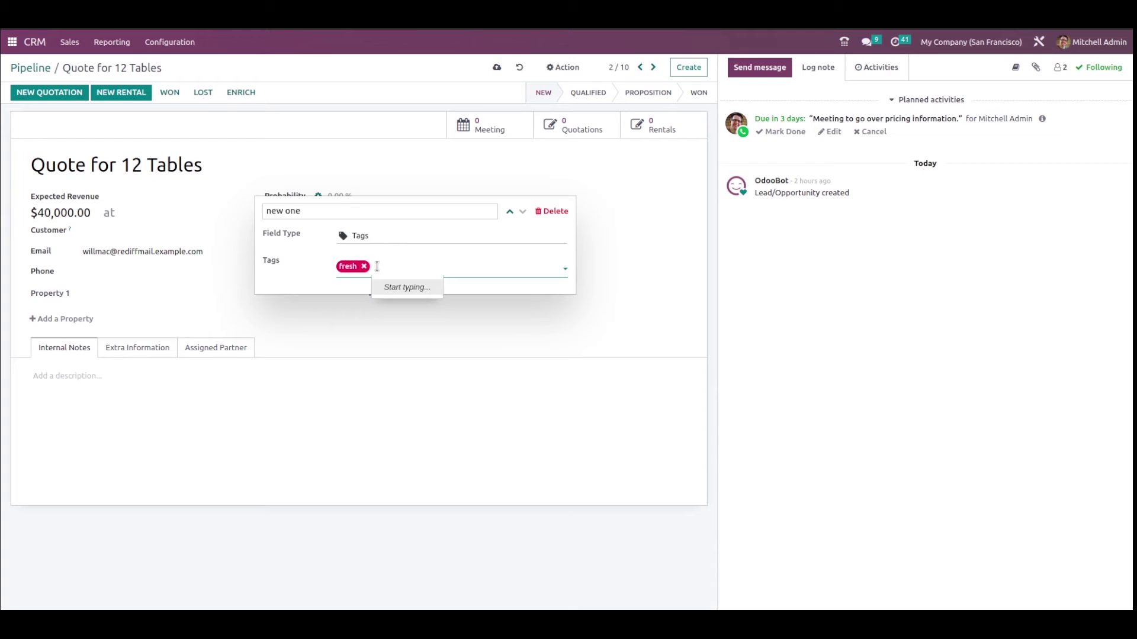
pyautogui.write('seasonal')
pyautogui.press('Return')
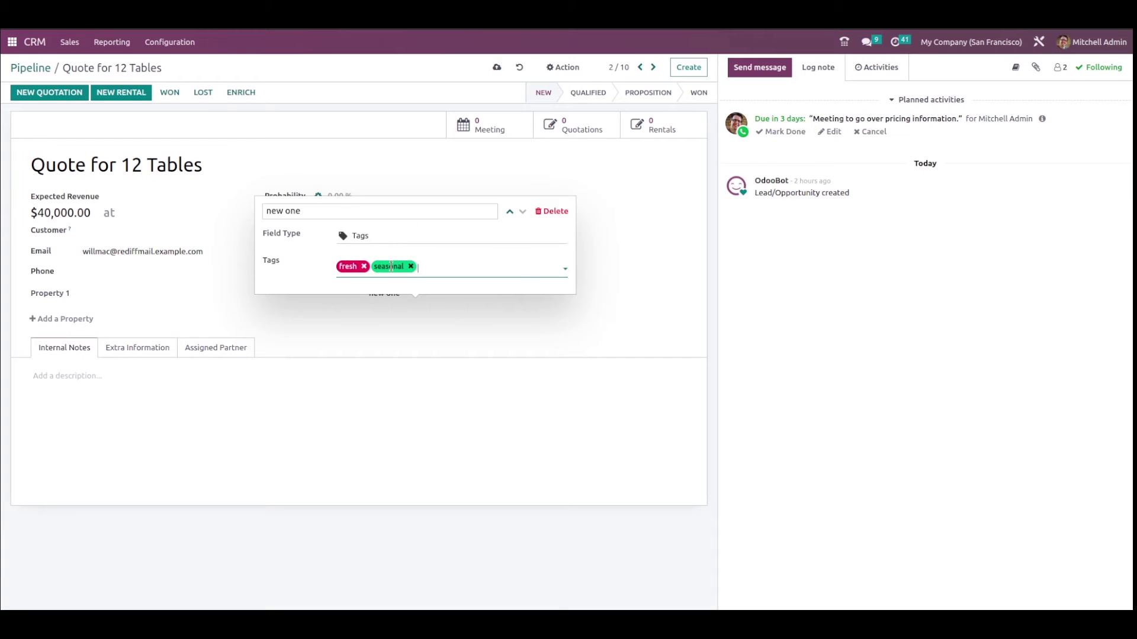
pyautogui.click(599, 265)
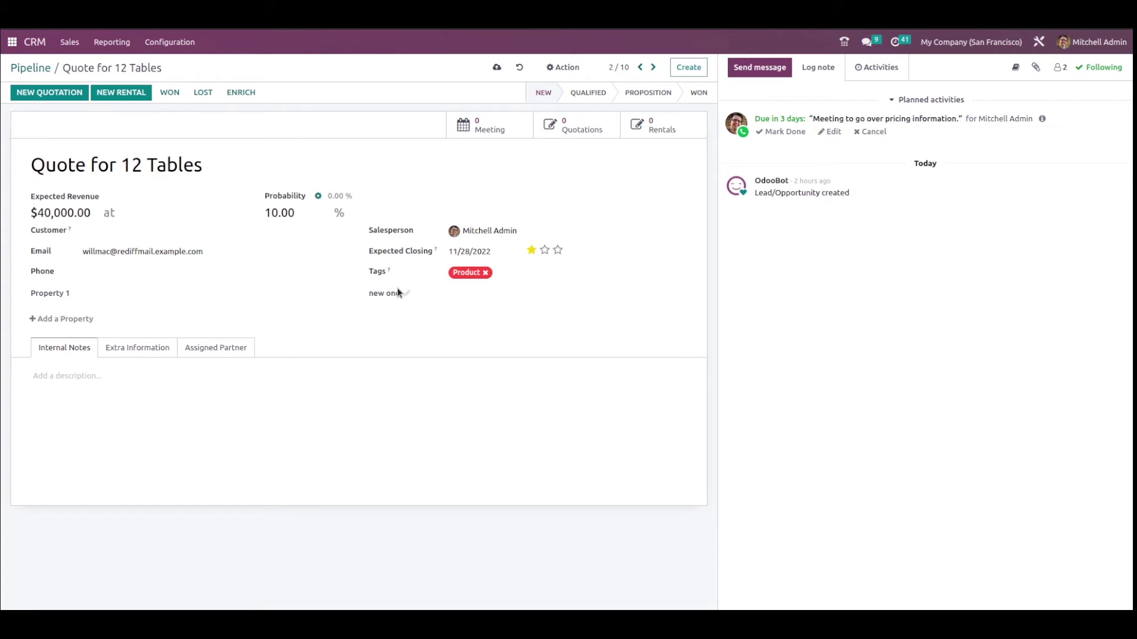
# - Assign the seasonal tag to the new one property of the Quote for 12 Tables opportunity
pyautogui.moveTo(391, 292)
pyautogui.click(495, 300)
pyautogui.click(496, 330)
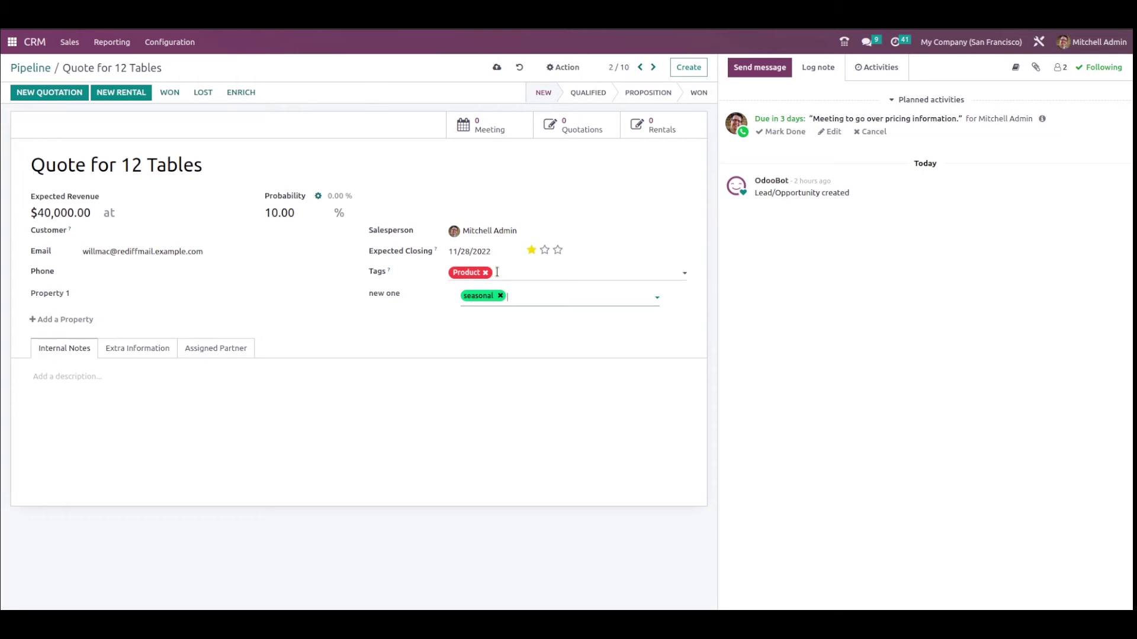
# - Find the FLOWERS article from the opportunity's chatter and use its colors template as the opportunity's internal notes
pyautogui.click(1018, 69)
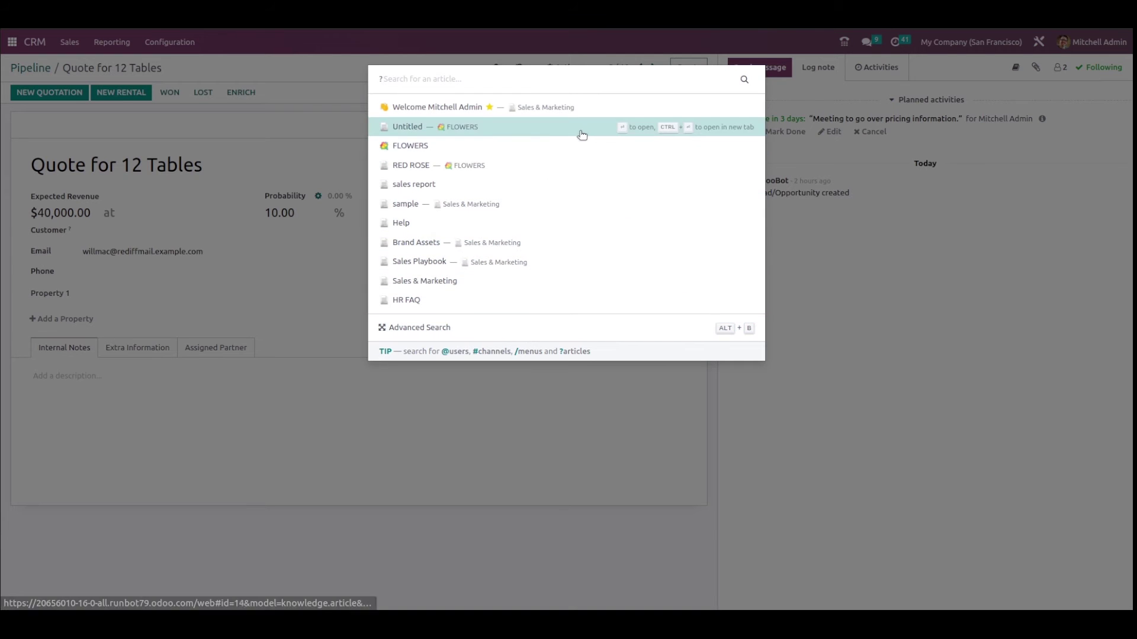
pyautogui.click(547, 150)
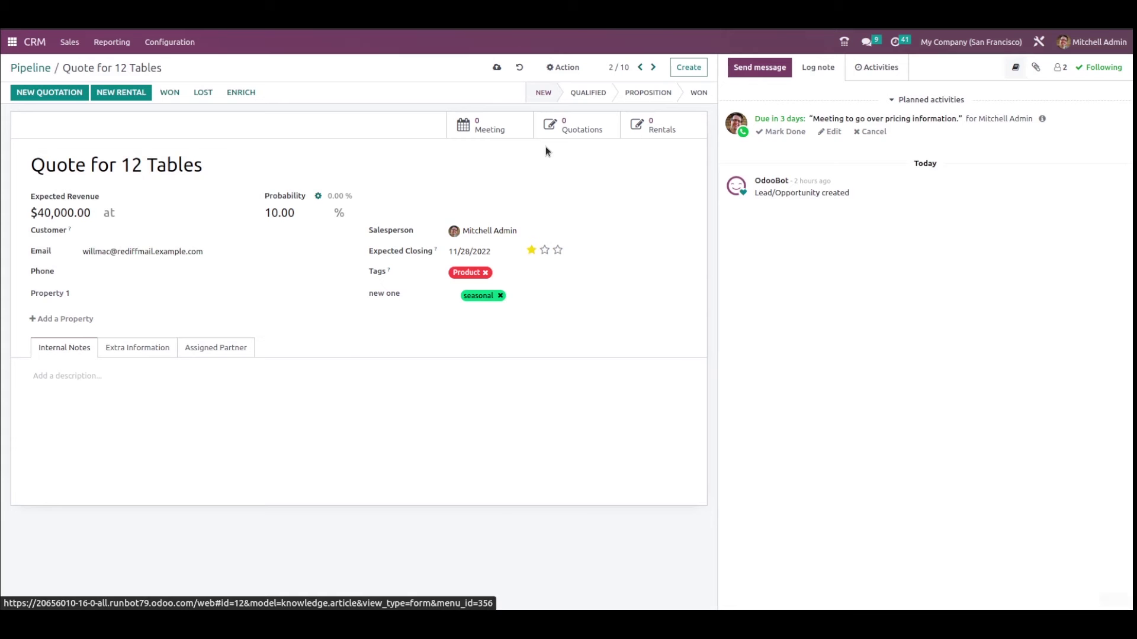
pyautogui.scroll(-4, 546, 148)
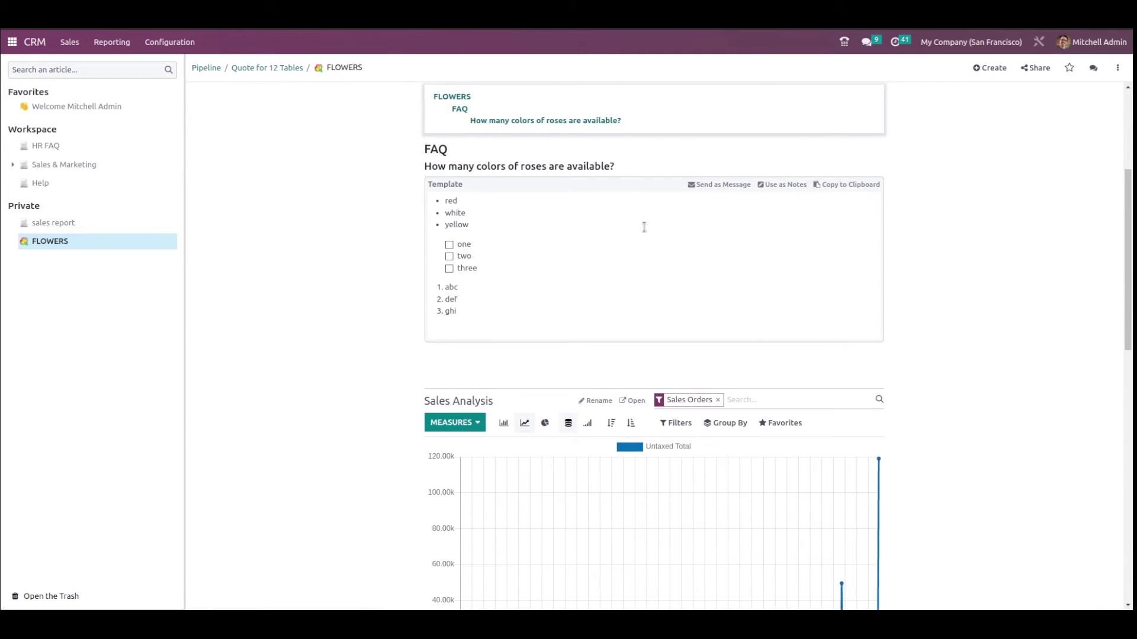
pyautogui.click(776, 187)
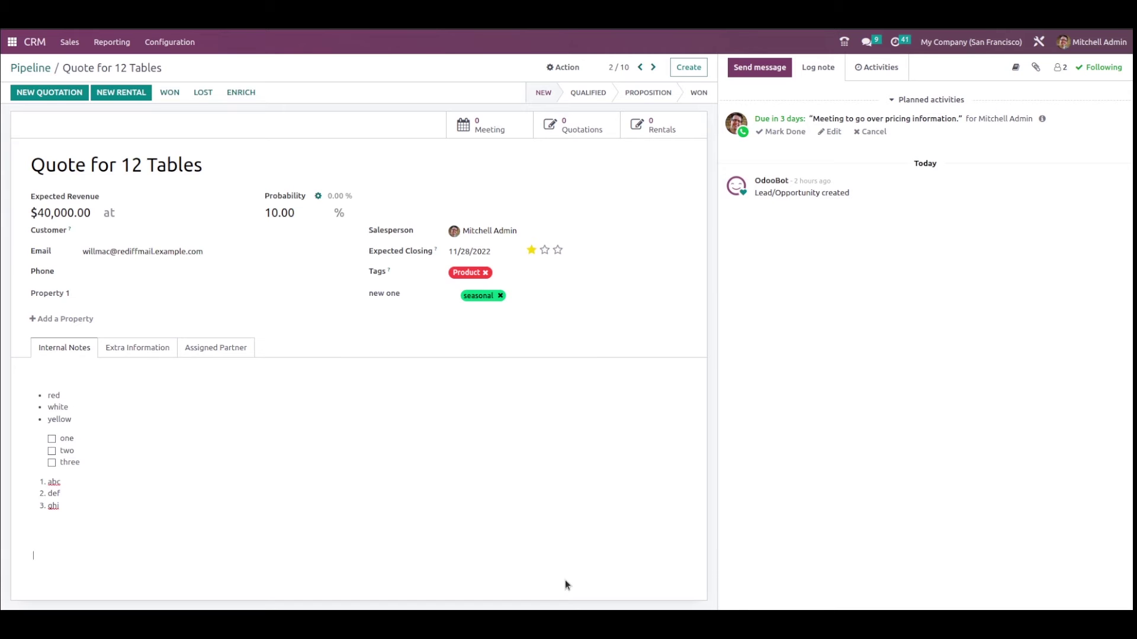
# - Switch to the Knowledge app, open the FLOWERS article and publish it to the web
pyautogui.click(12, 43)
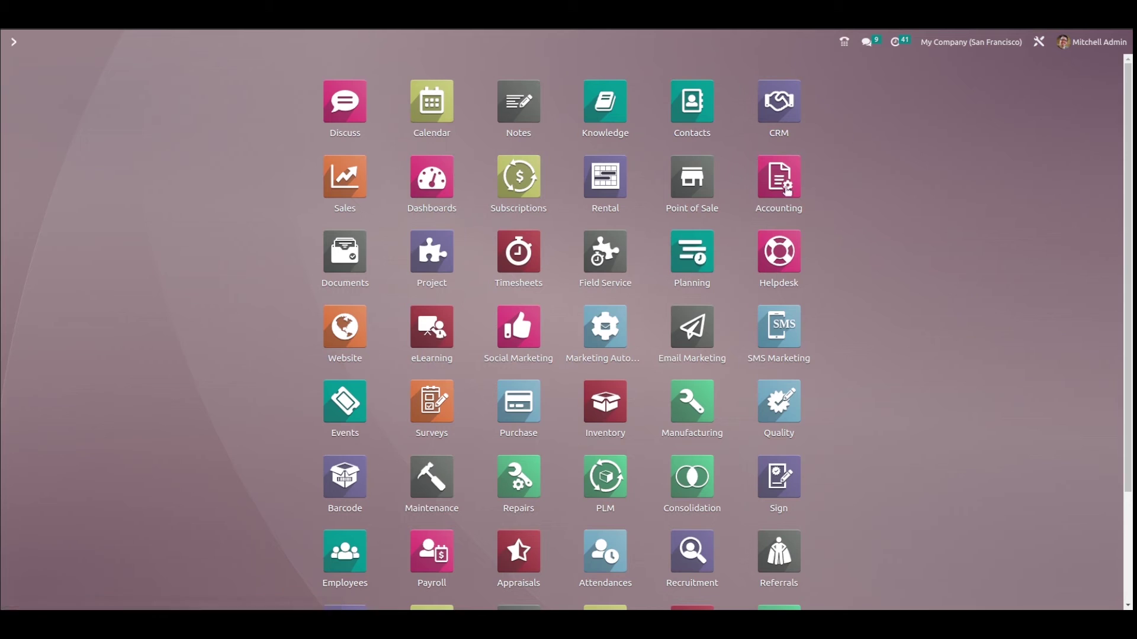
pyautogui.click(611, 111)
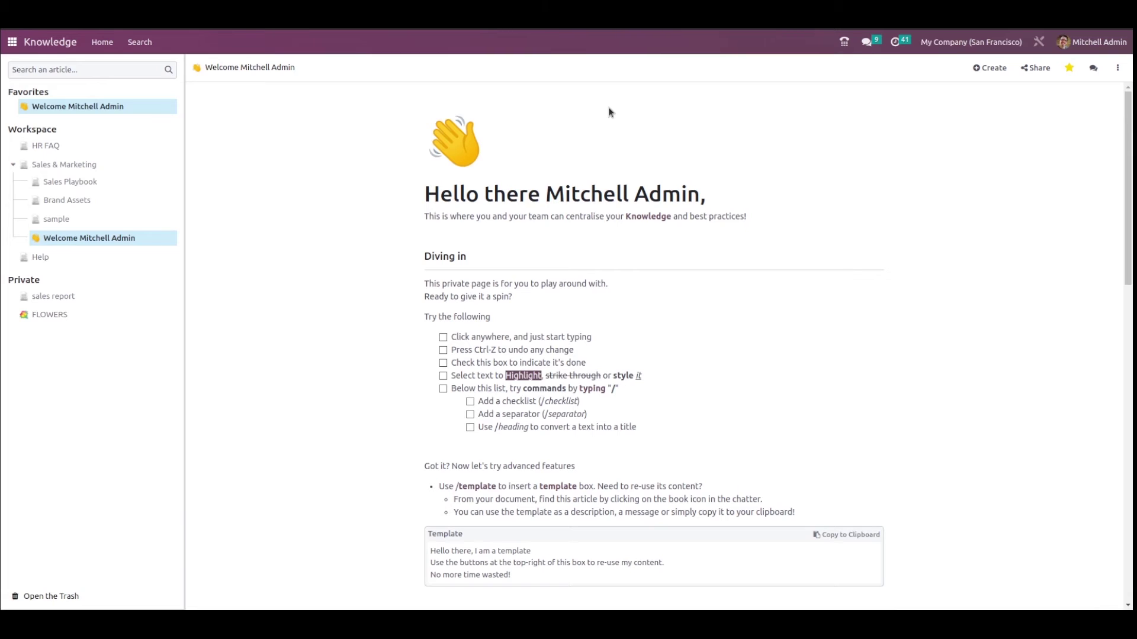
pyautogui.click(81, 321)
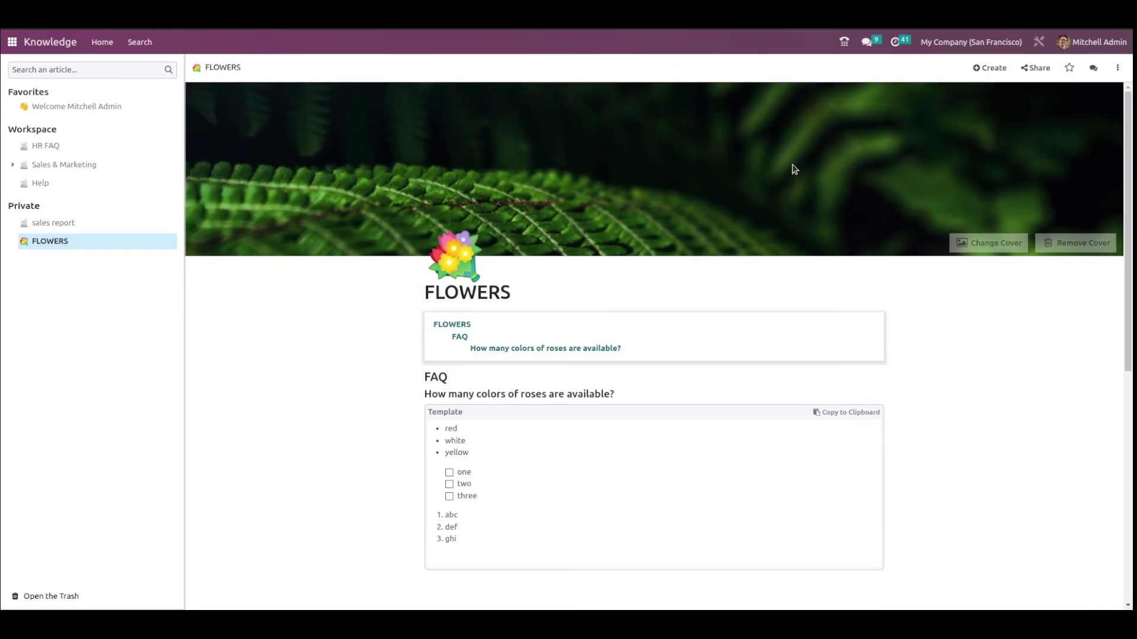
pyautogui.scroll(-7, 807, 382)
pyautogui.scroll(15, 808, 381)
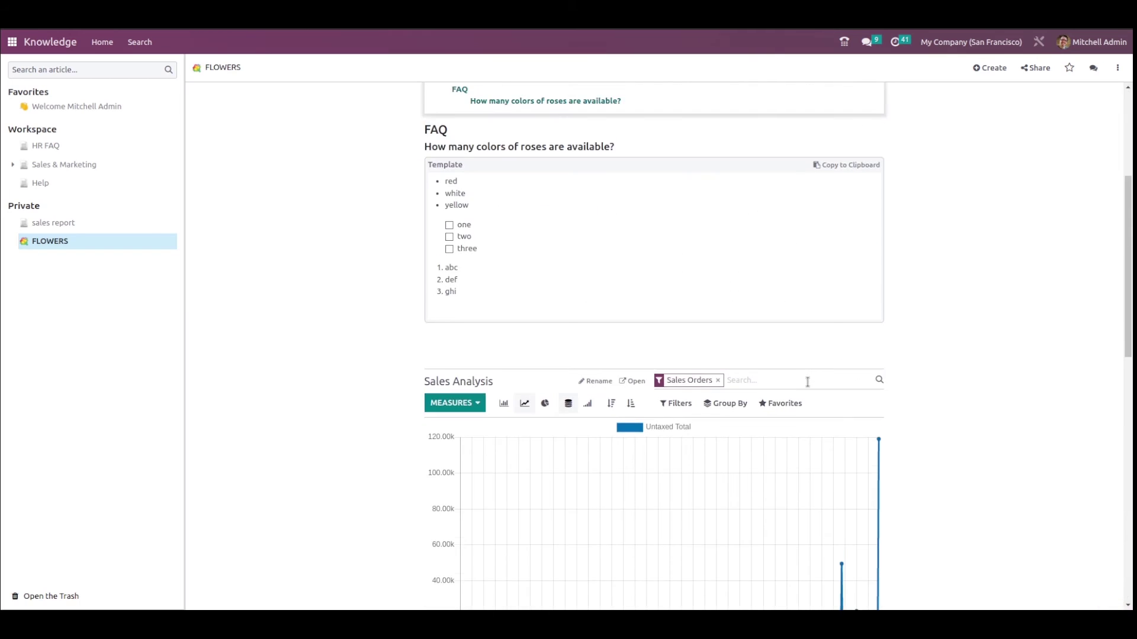
pyautogui.click(1029, 65)
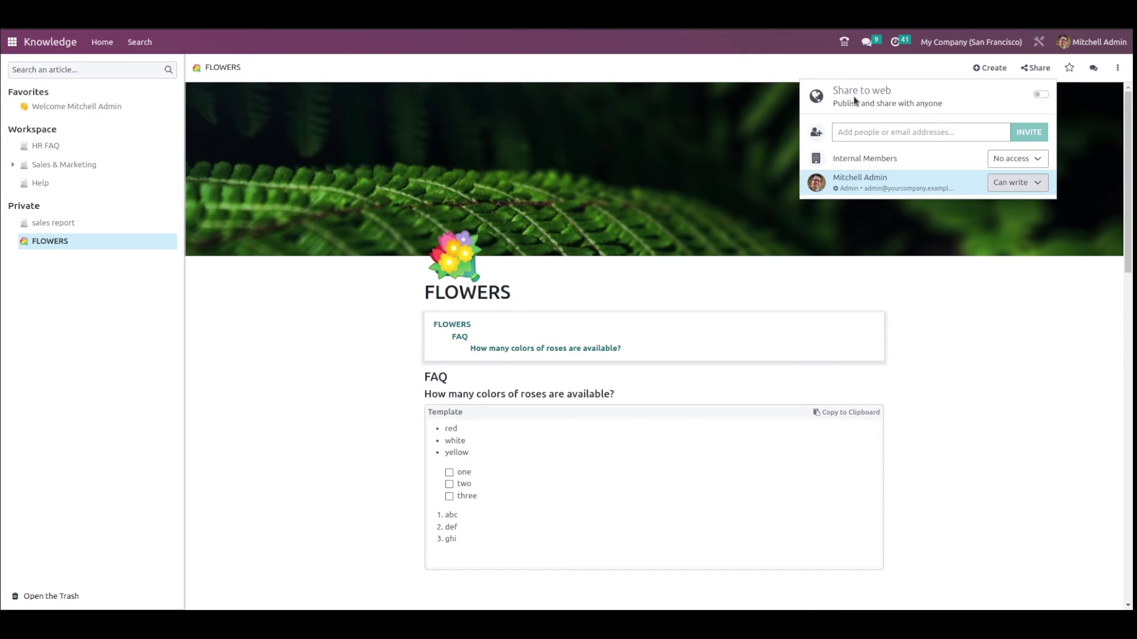
pyautogui.click(1040, 94)
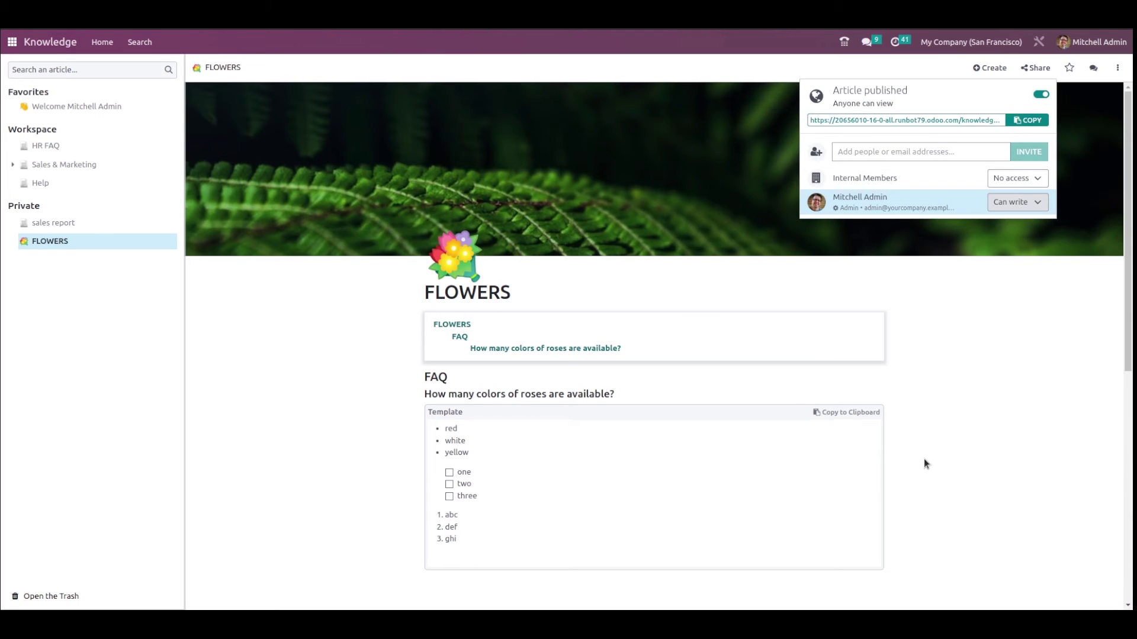
# - Invite a contact to the FLOWERS article with the Can read permission and check the article's member list
pyautogui.click(897, 152)
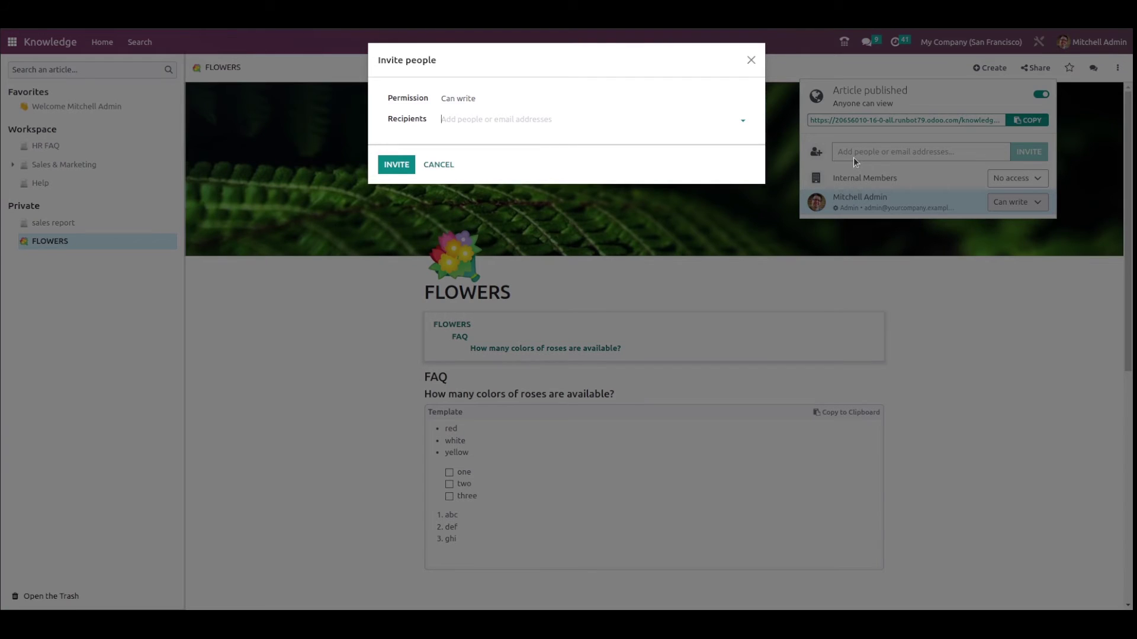
pyautogui.click(463, 117)
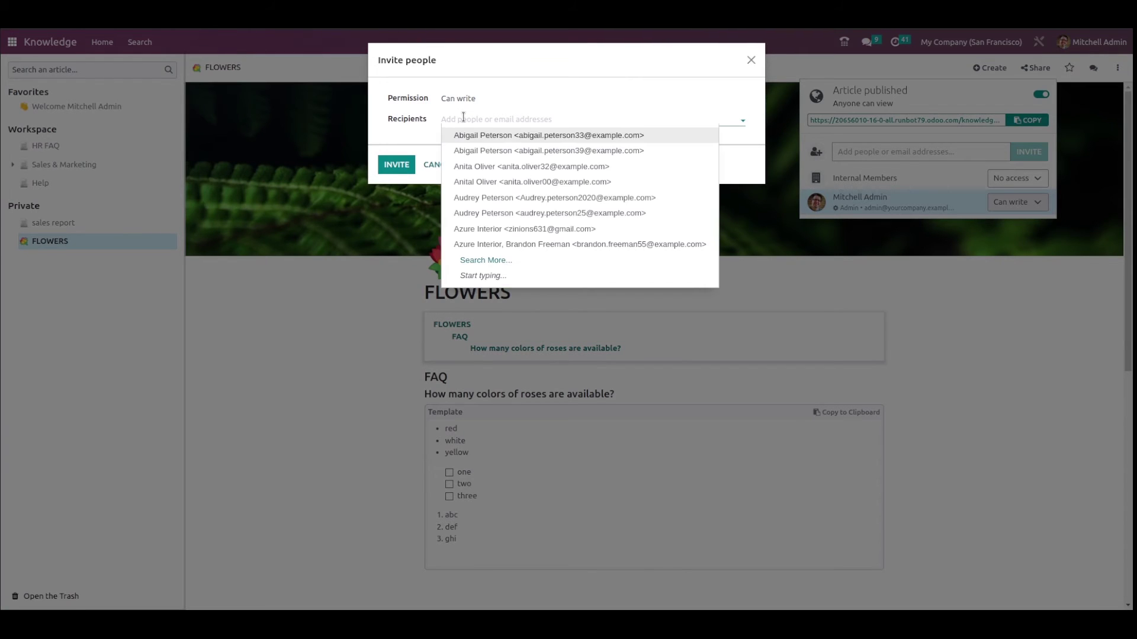
pyautogui.click(475, 106)
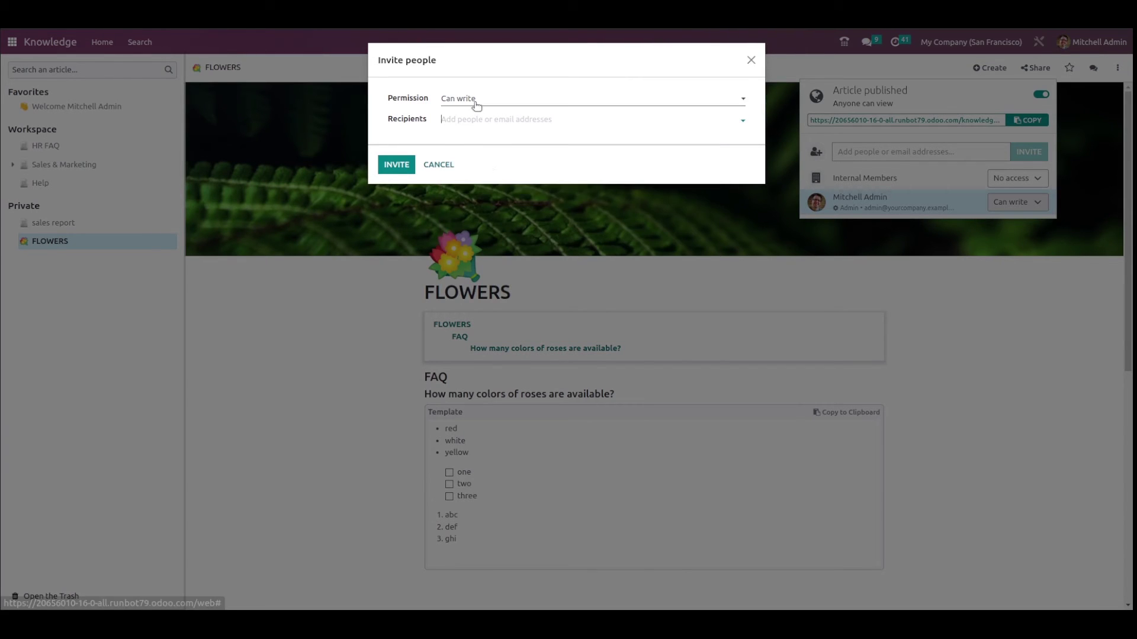
pyautogui.click(478, 126)
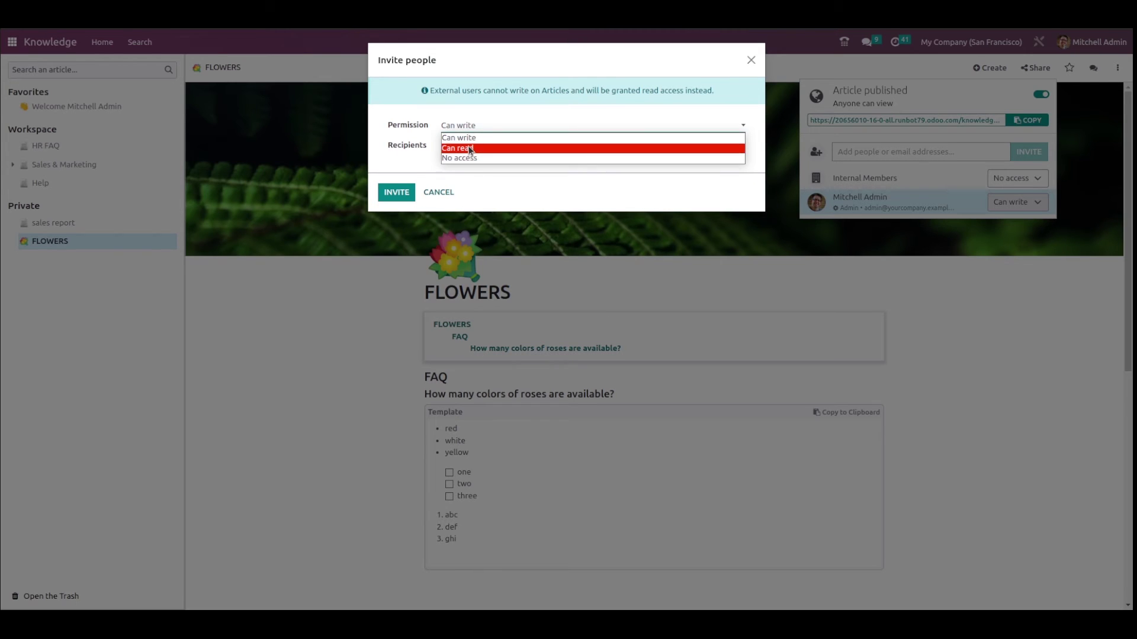
pyautogui.click(468, 148)
pyautogui.click(404, 166)
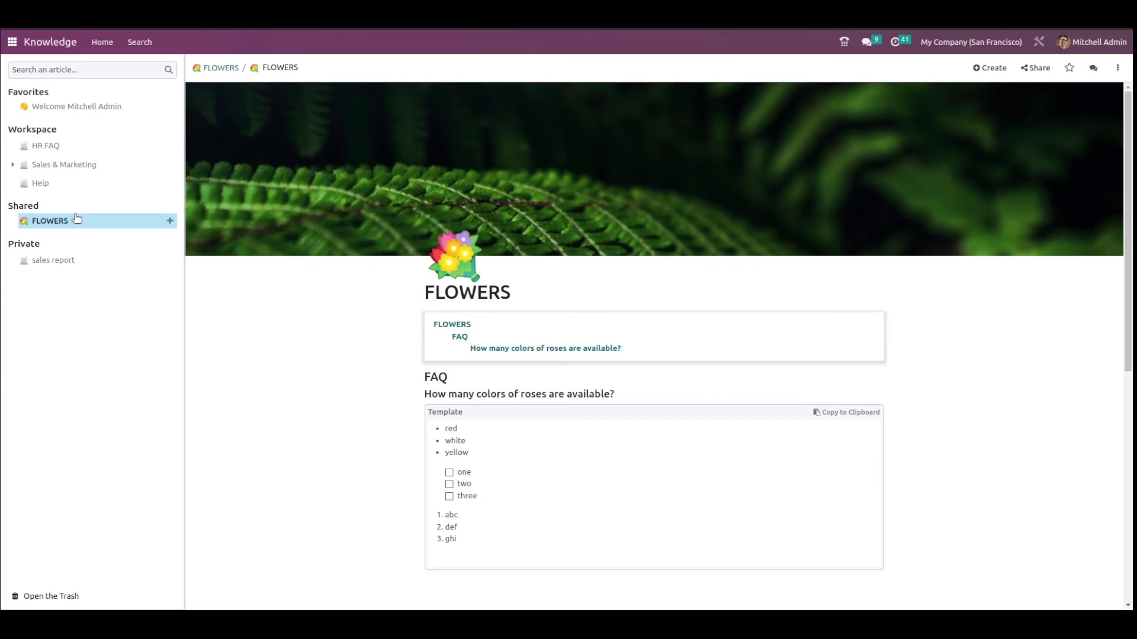
pyautogui.click(1036, 70)
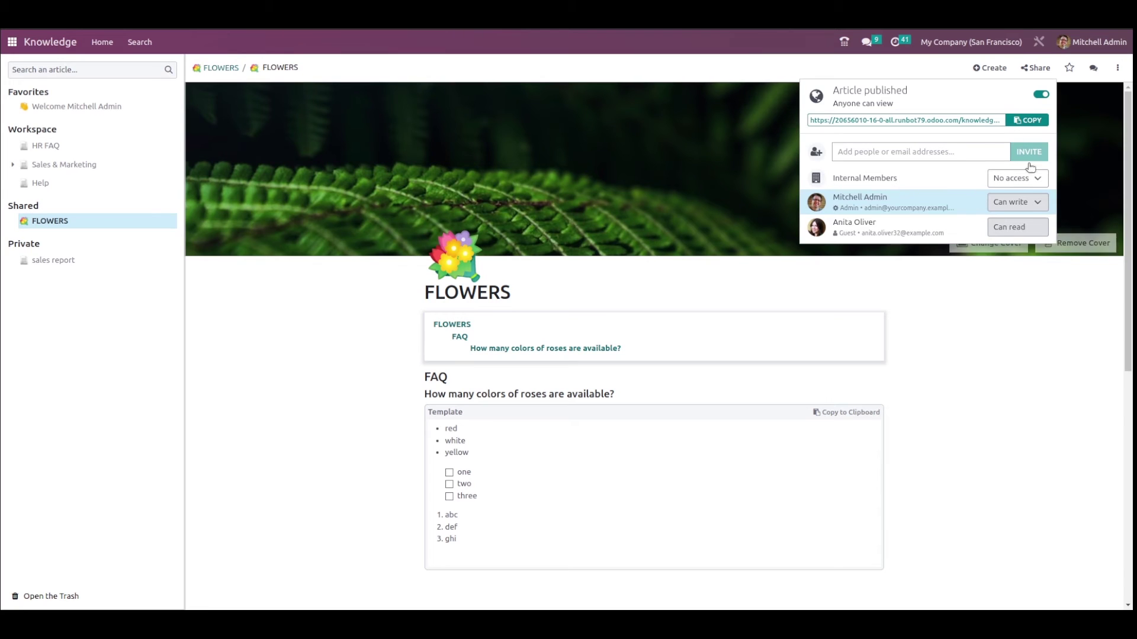
pyautogui.click(1008, 357)
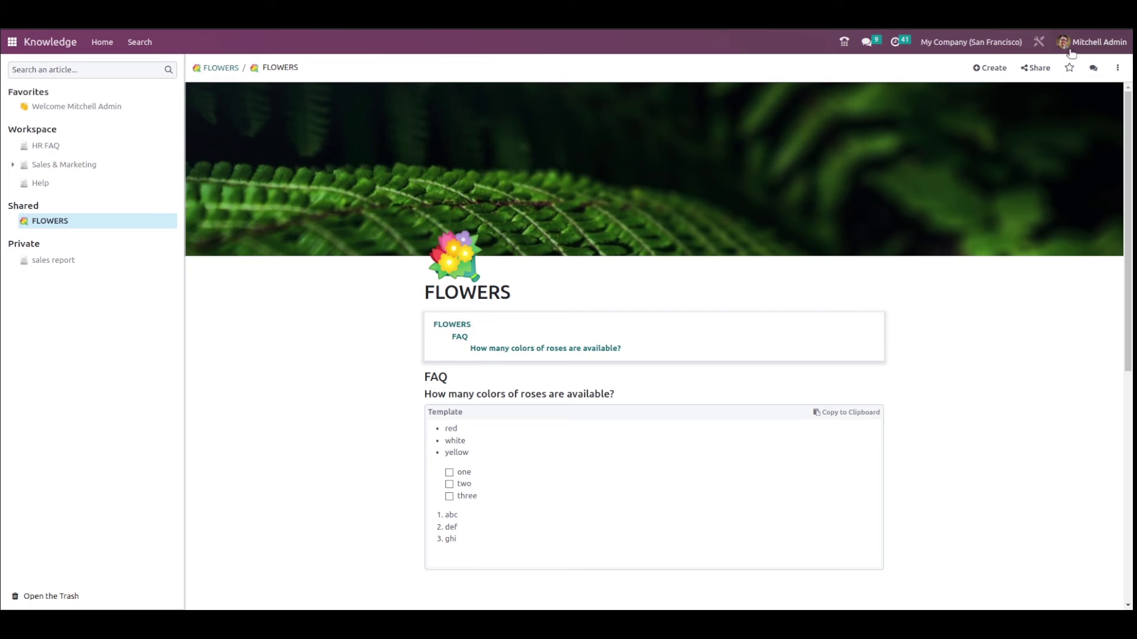
# - Add the FLOWERS article to the favorites and remove it from them again
pyautogui.click(1071, 69)
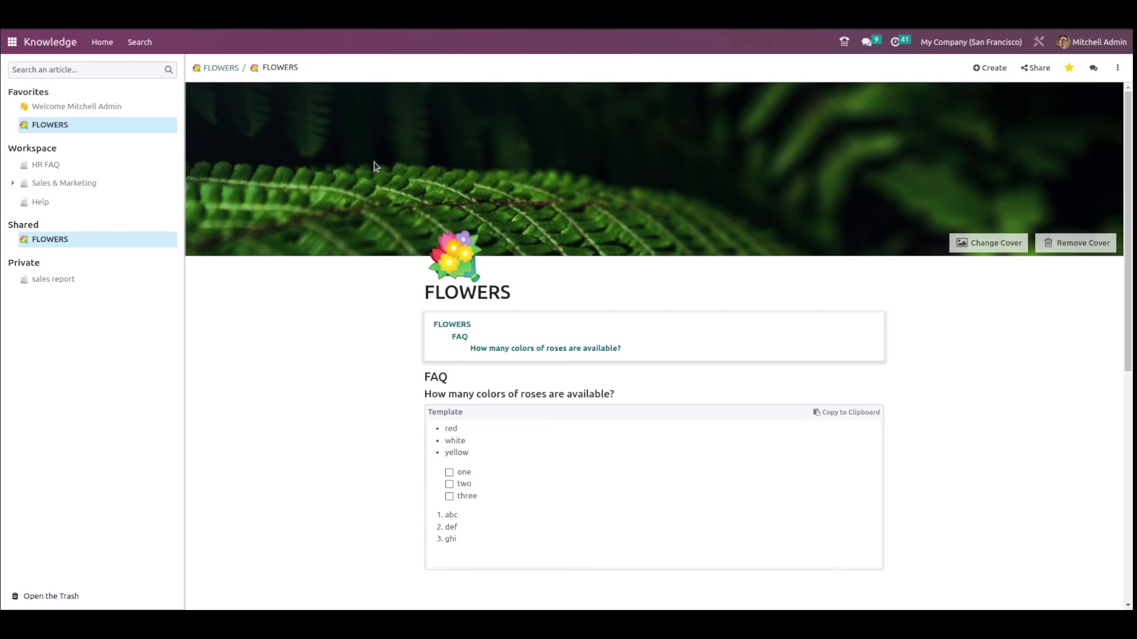
pyautogui.click(1070, 68)
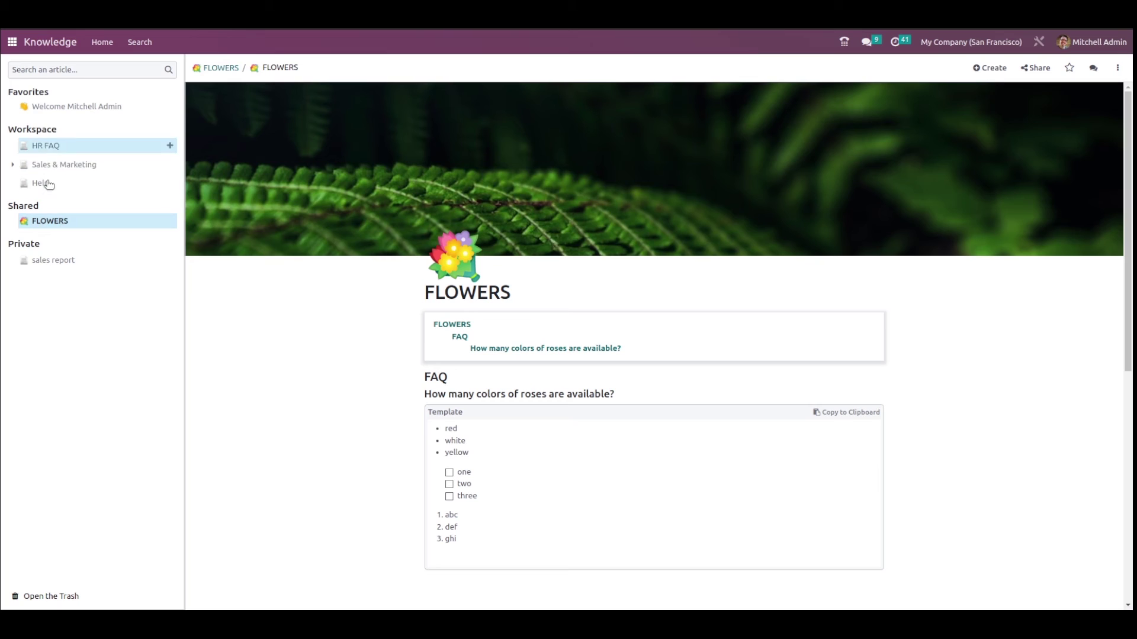
# - Move the FLOWERS article from the Shared section to under Sales & Marketing in the Workspace
pyautogui.moveTo(53, 227); pyautogui.dragTo(86, 170)
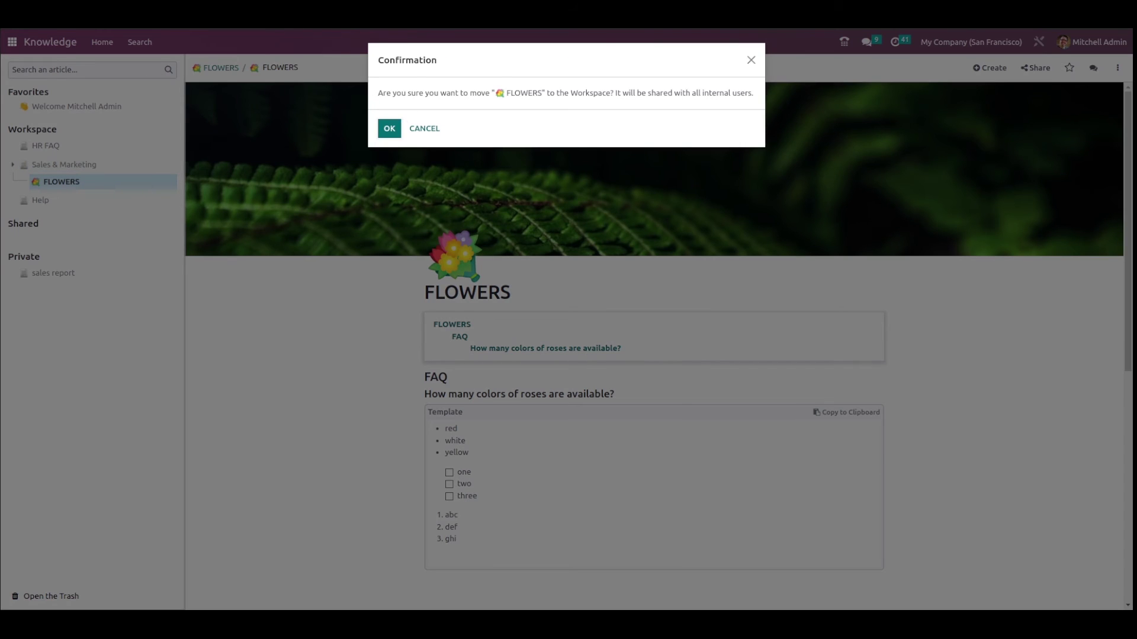
pyautogui.click(387, 134)
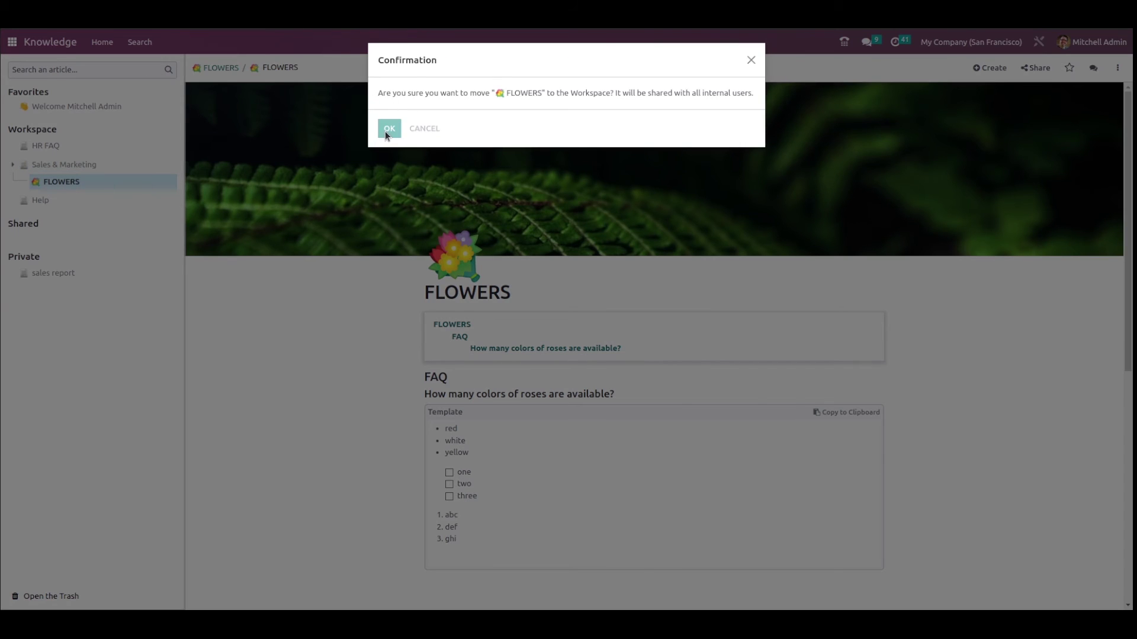
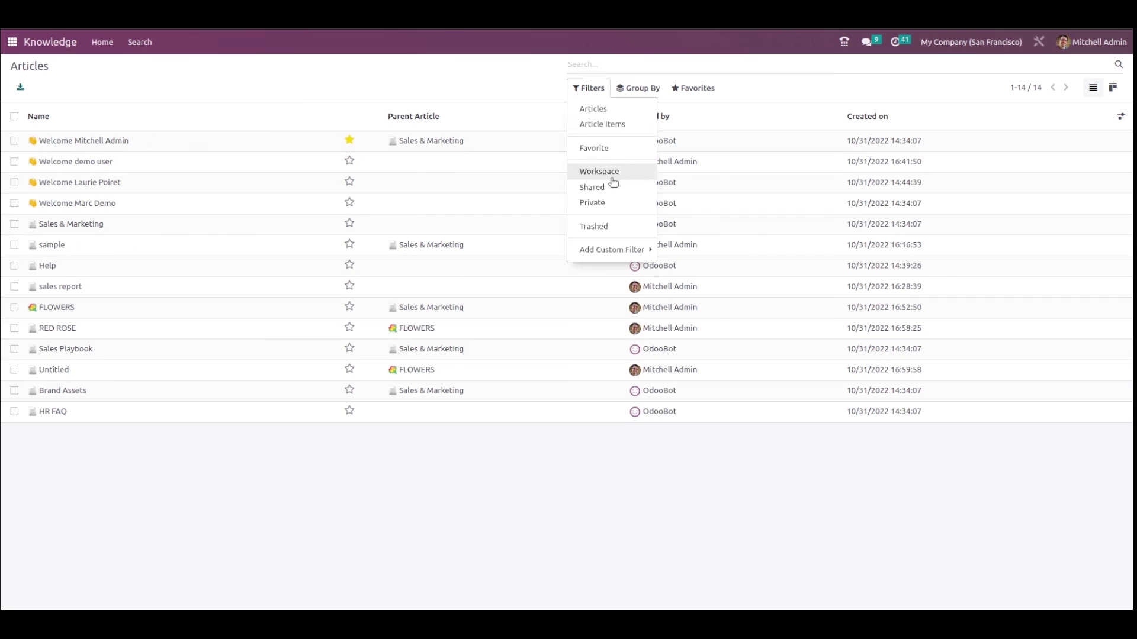
# - Filter the articles list by Shared, clear that filter and filter the list by Favorite
pyautogui.click(612, 187)
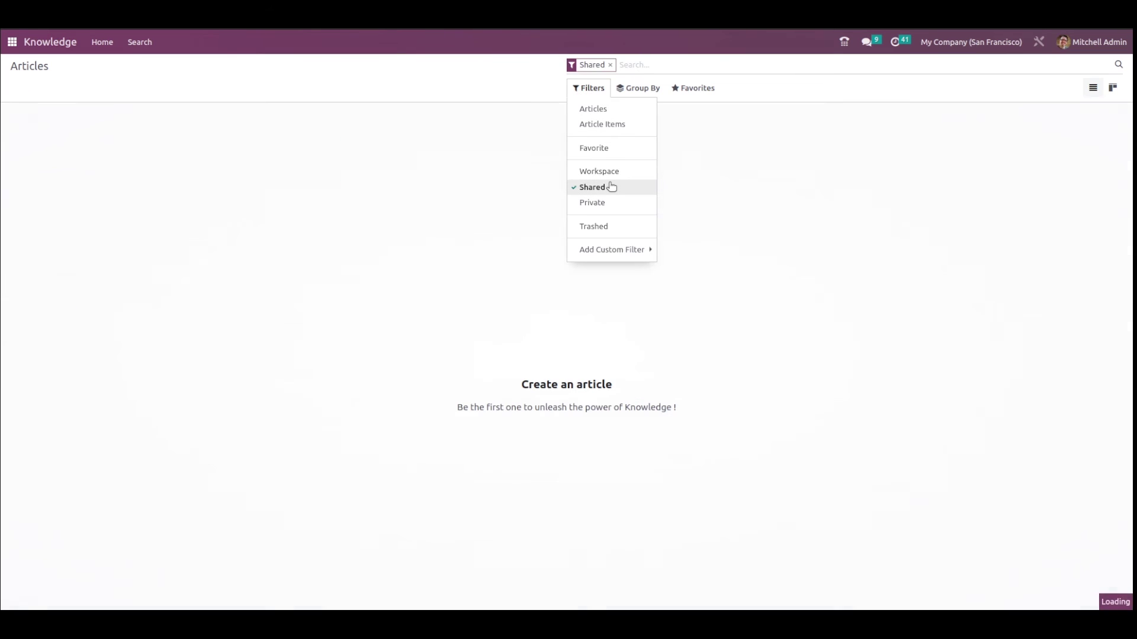
pyautogui.click(610, 65)
pyautogui.click(589, 88)
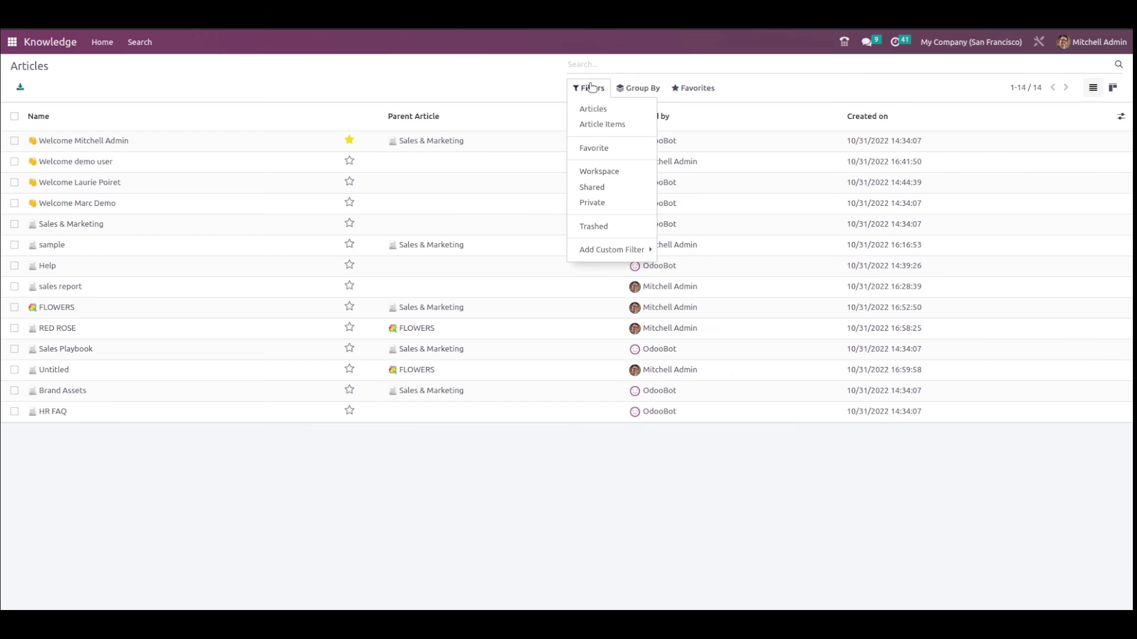
pyautogui.click(595, 155)
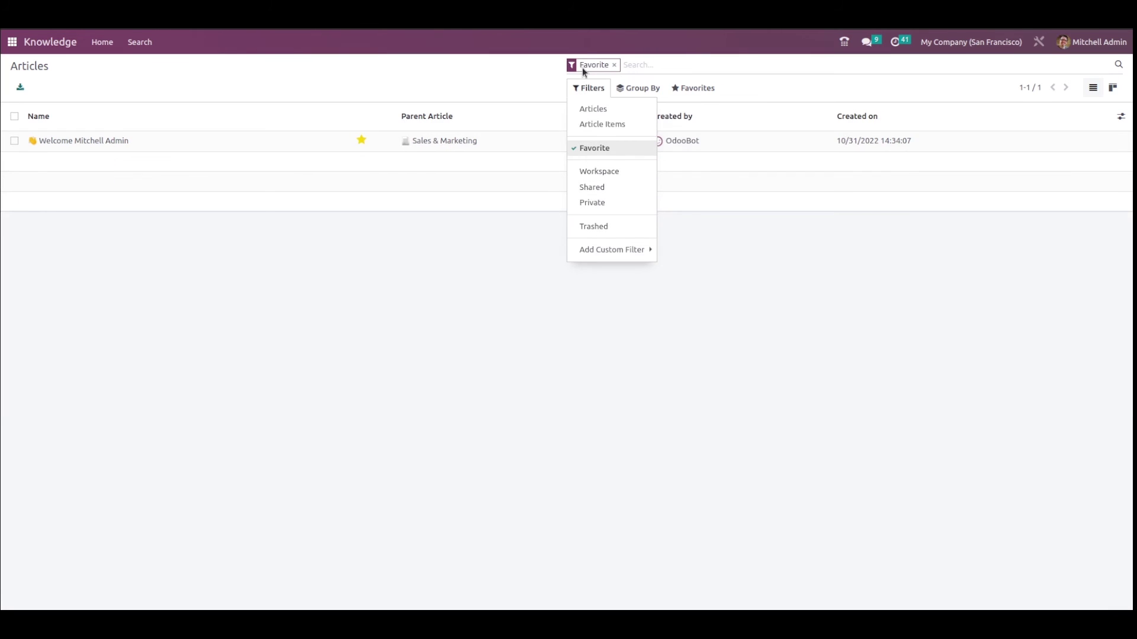
# - Group the articles by Section and Menu Article without the Favorite filter, and clear the grouping
pyautogui.click(636, 109)
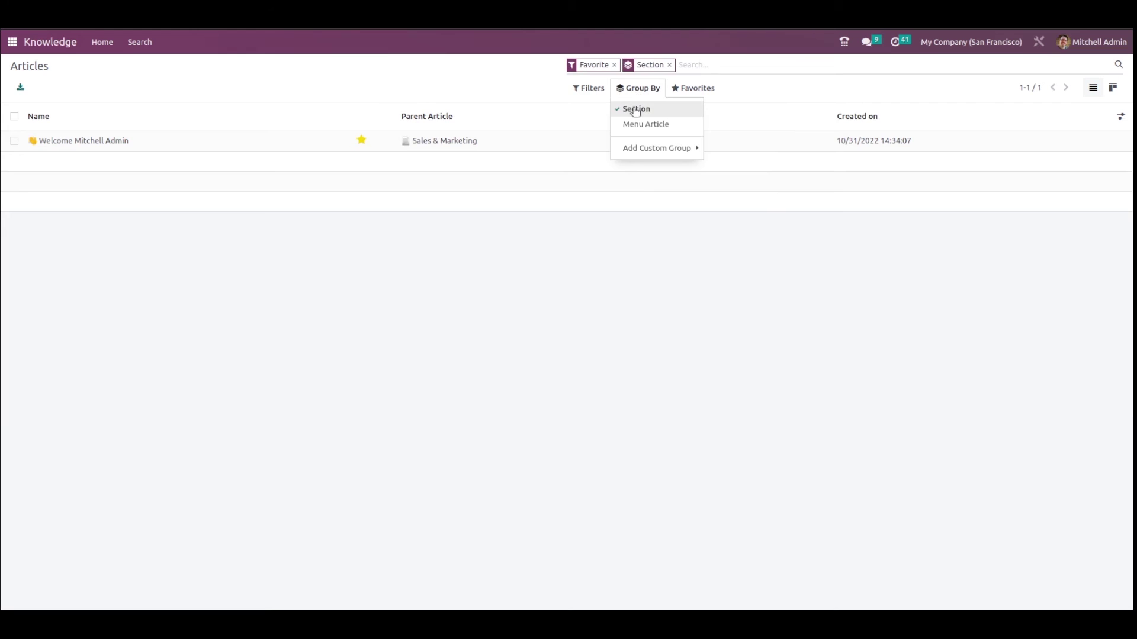
pyautogui.click(614, 65)
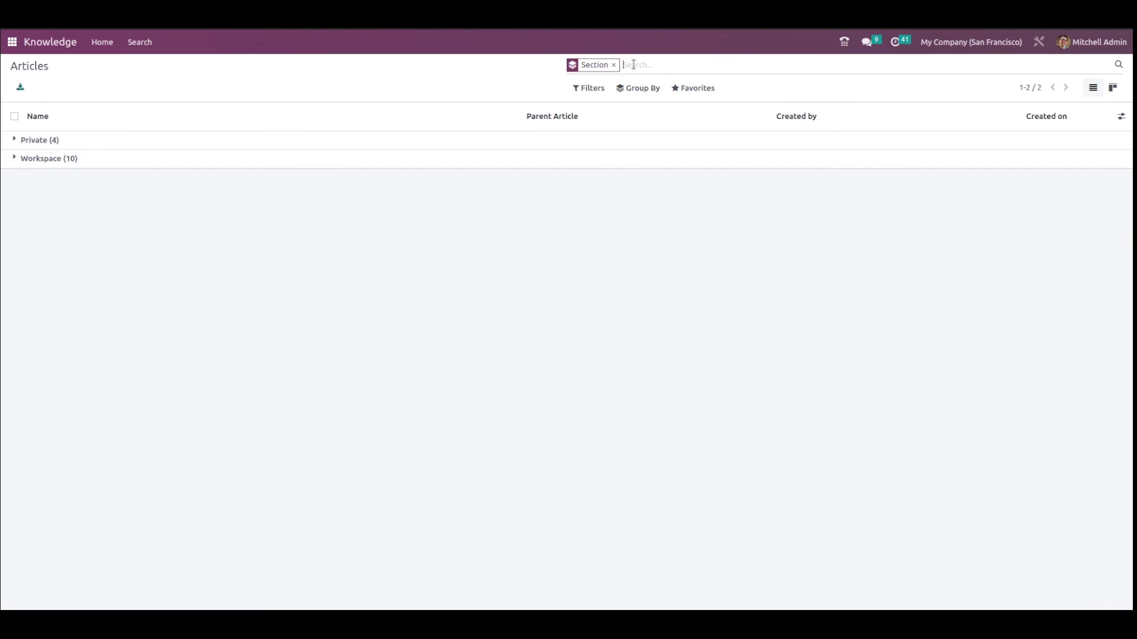
pyautogui.click(644, 89)
pyautogui.click(656, 132)
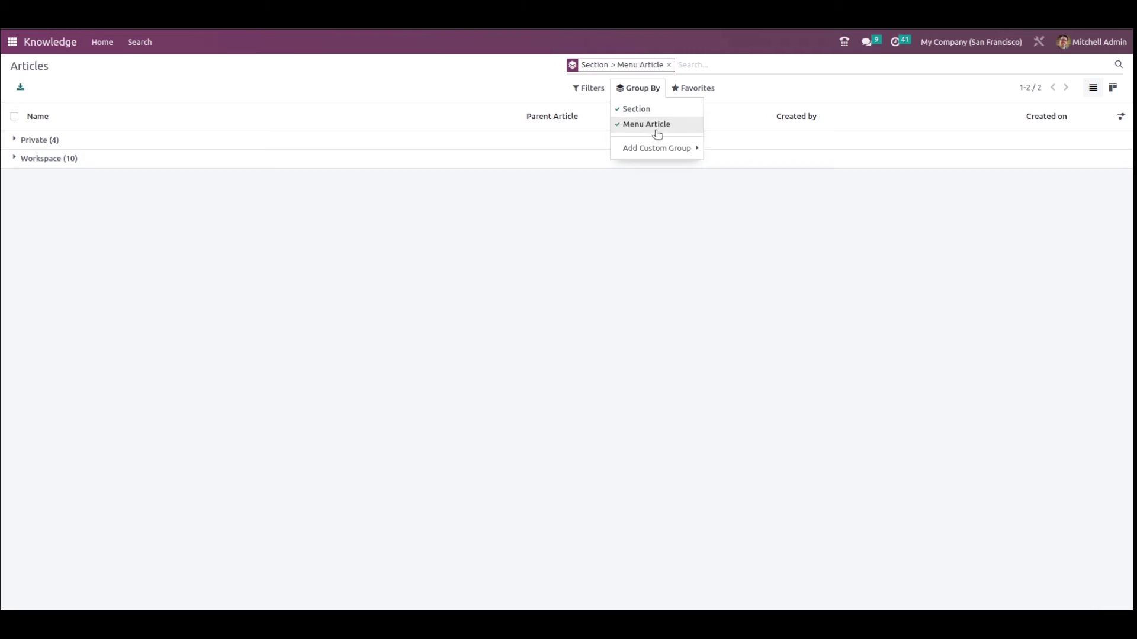
pyautogui.click(757, 60)
pyautogui.press('BackSpace')
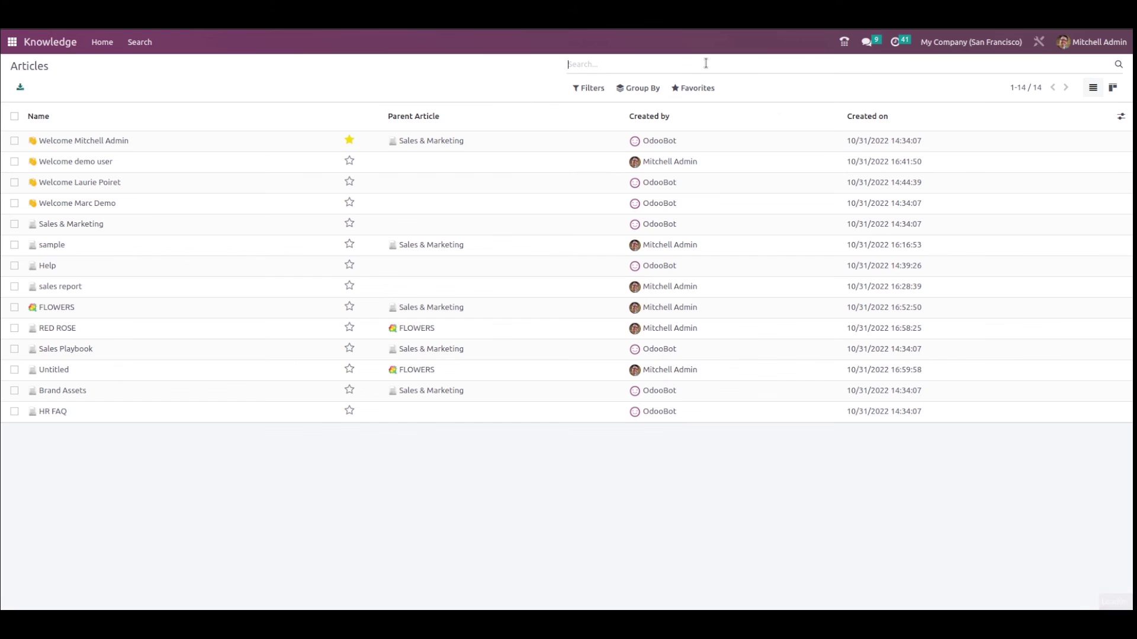
pyautogui.click(694, 89)
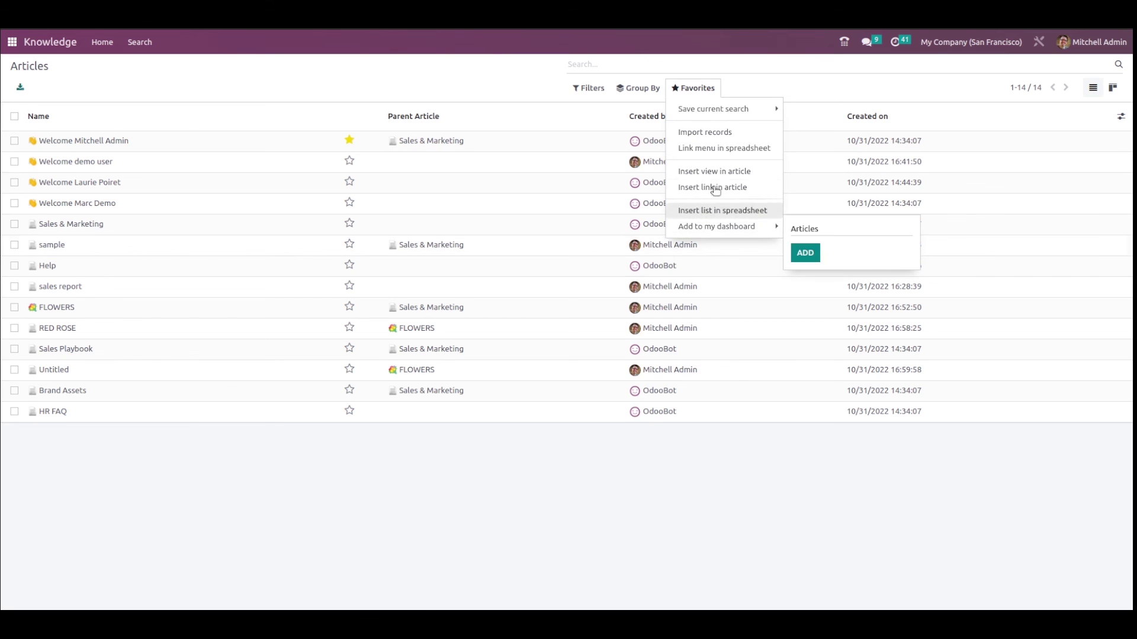
pyautogui.click(490, 507)
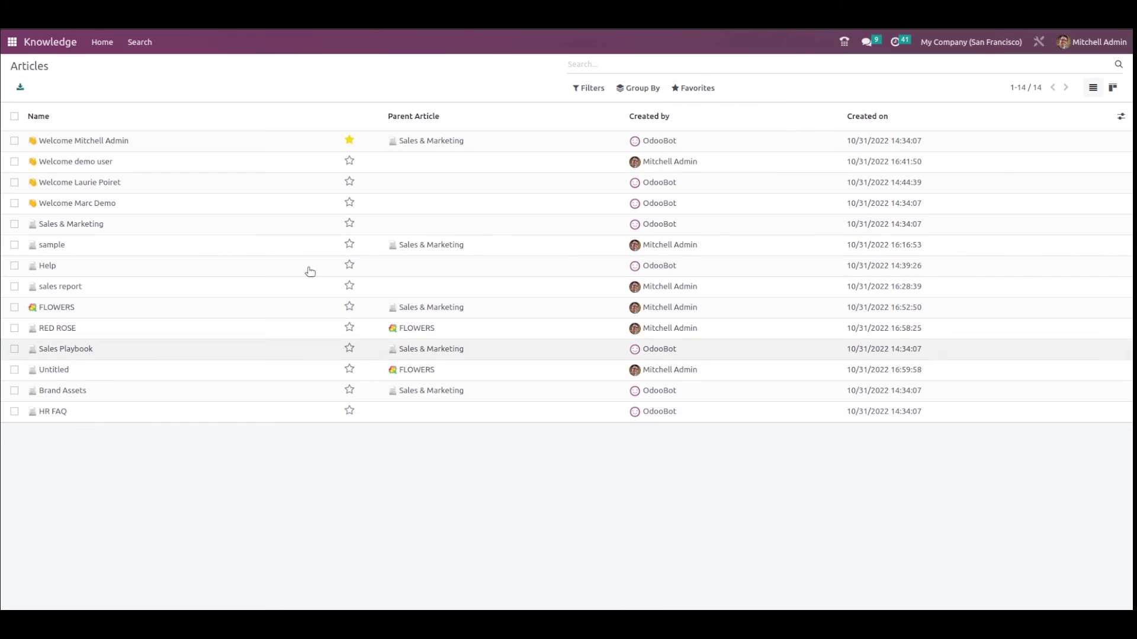
# - Show the articles as kanban cards, and reopen the Knowledge app from the apps overview
pyautogui.click(1115, 87)
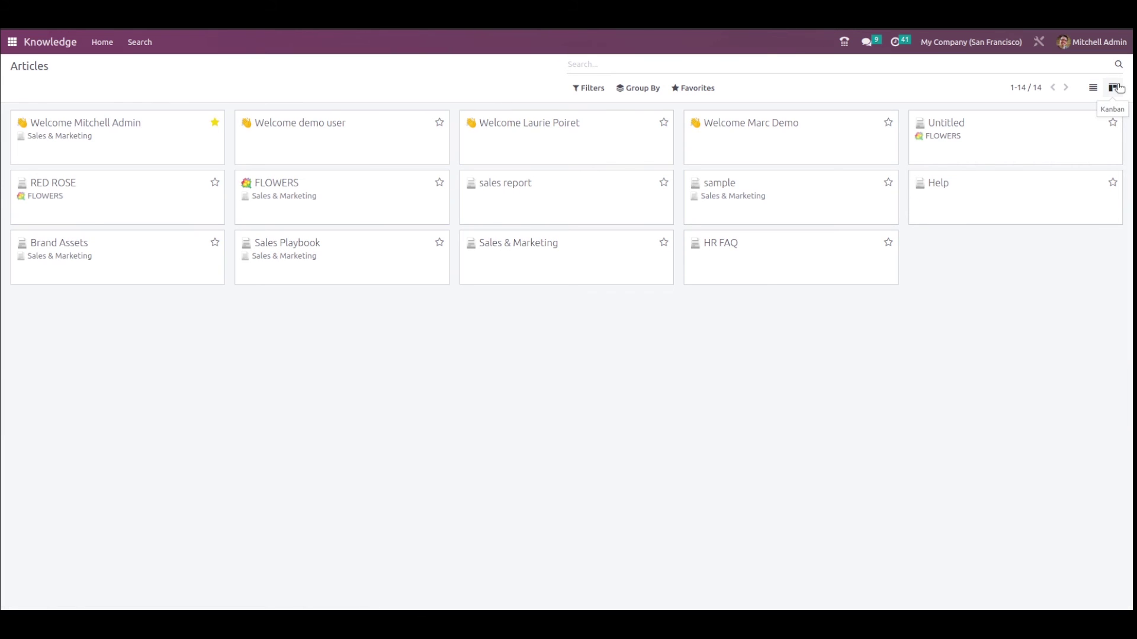
pyautogui.click(11, 42)
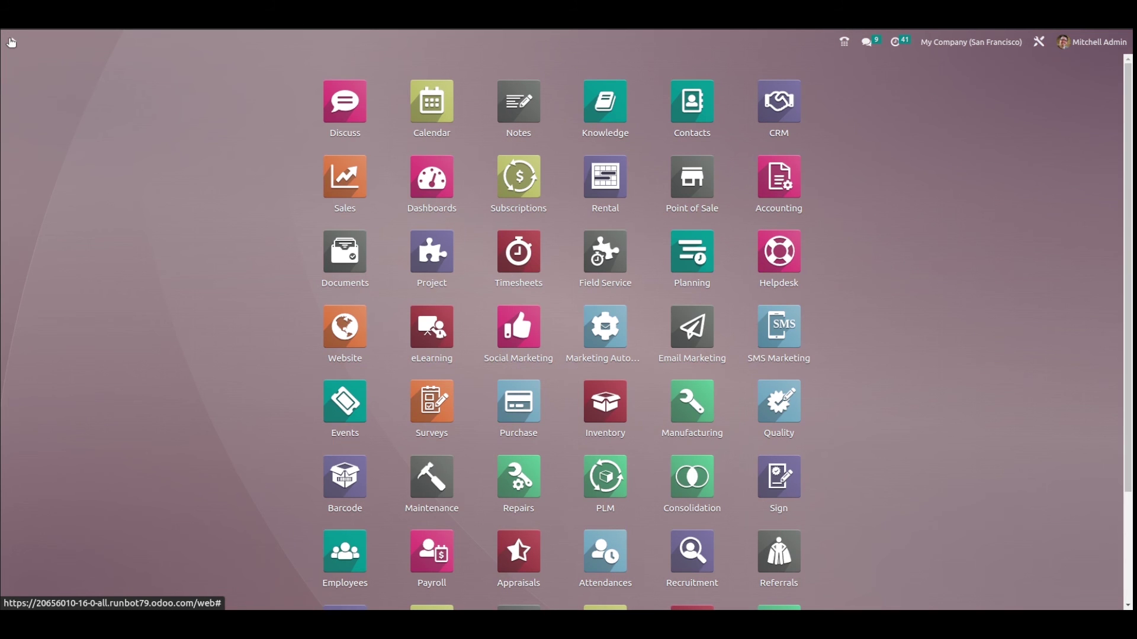
pyautogui.click(618, 103)
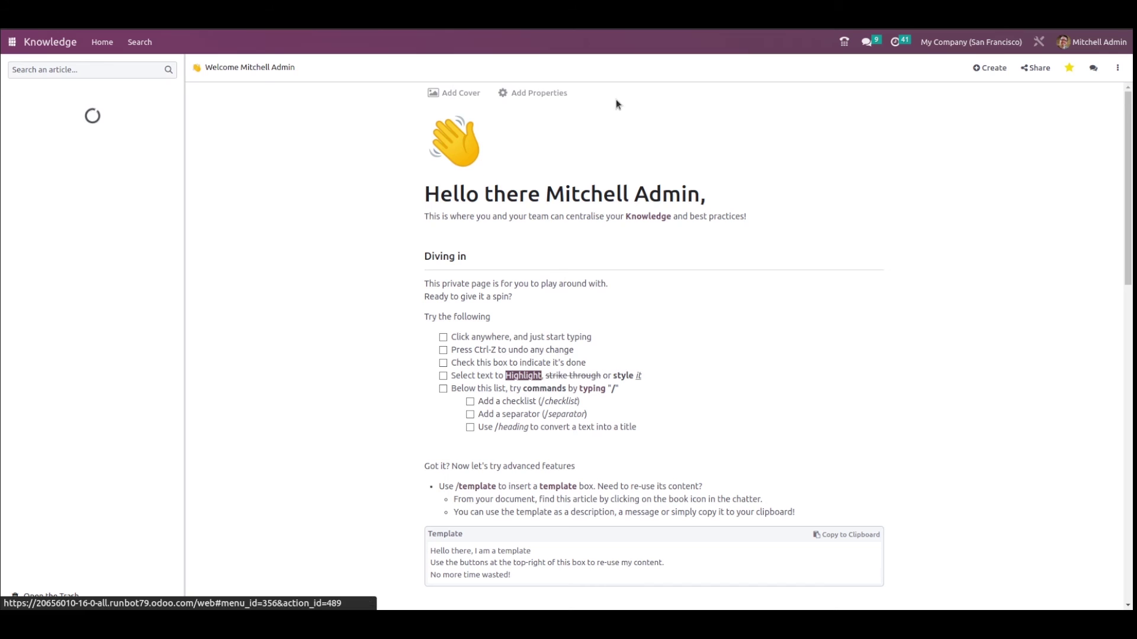
# - Send followers of the welcome article a message that mentions the demo colleague and reads "hey how is the article"
pyautogui.click(1094, 68)
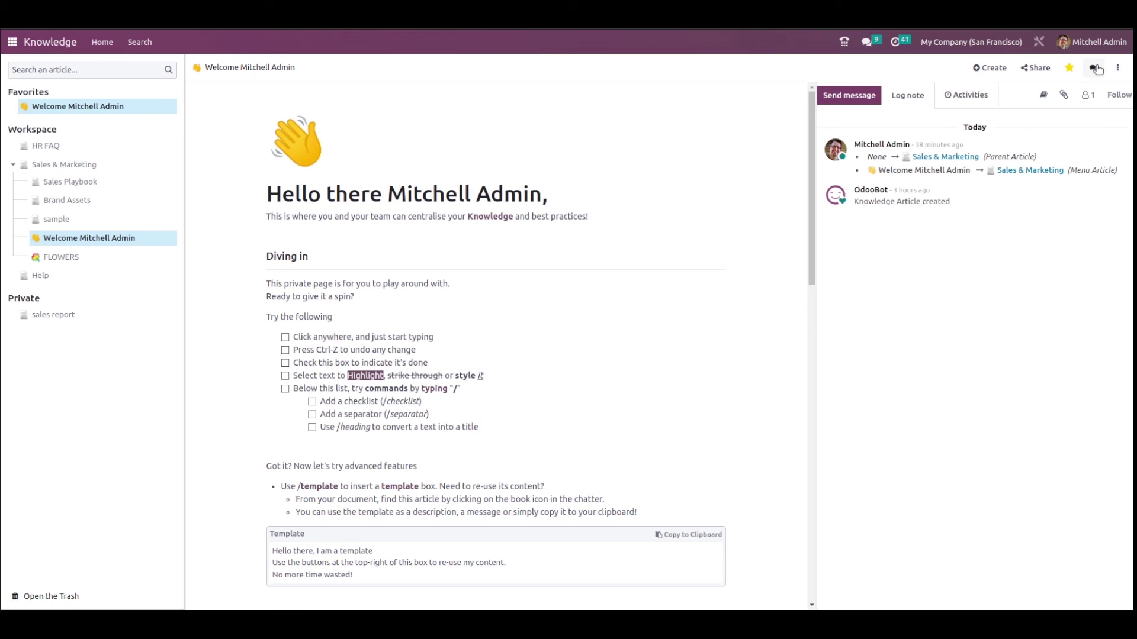
pyautogui.click(848, 93)
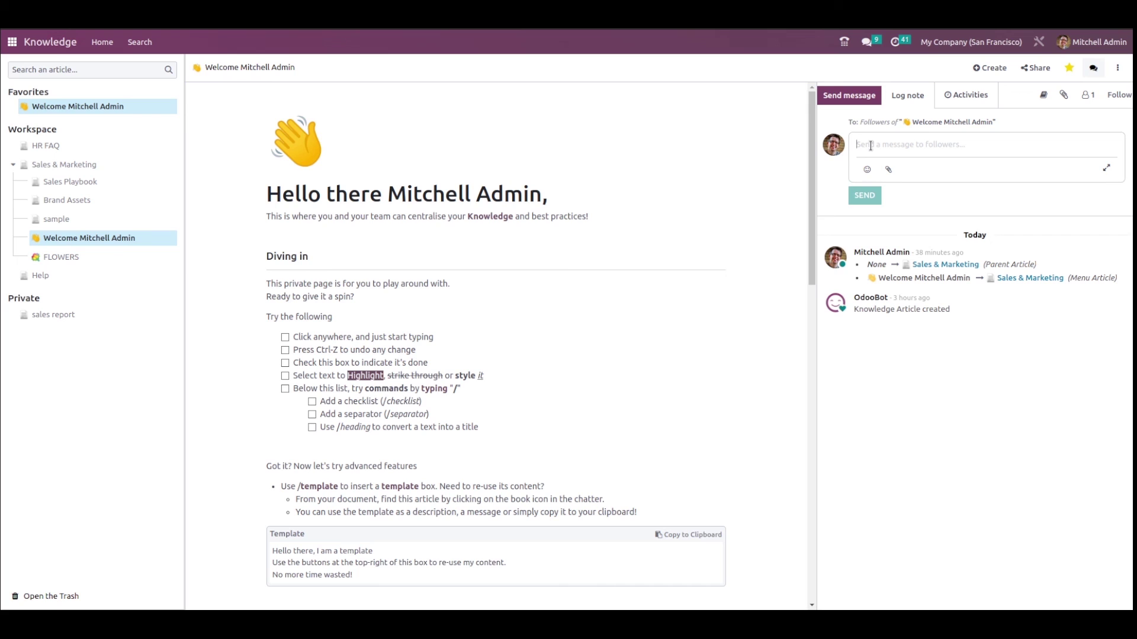
pyautogui.write('@')
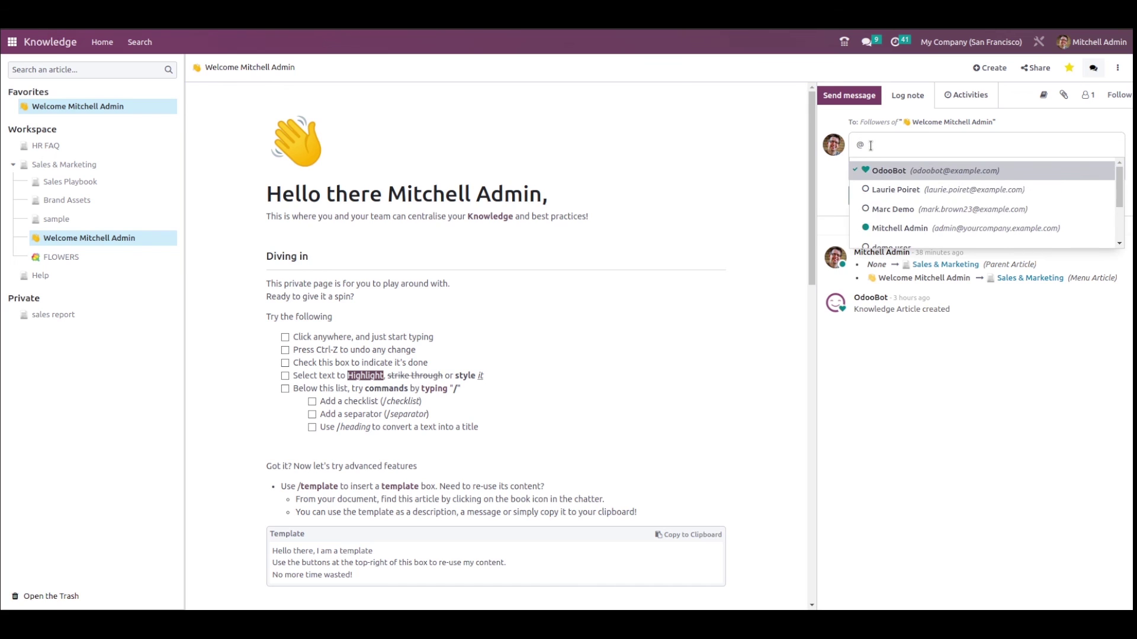
pyautogui.click(883, 209)
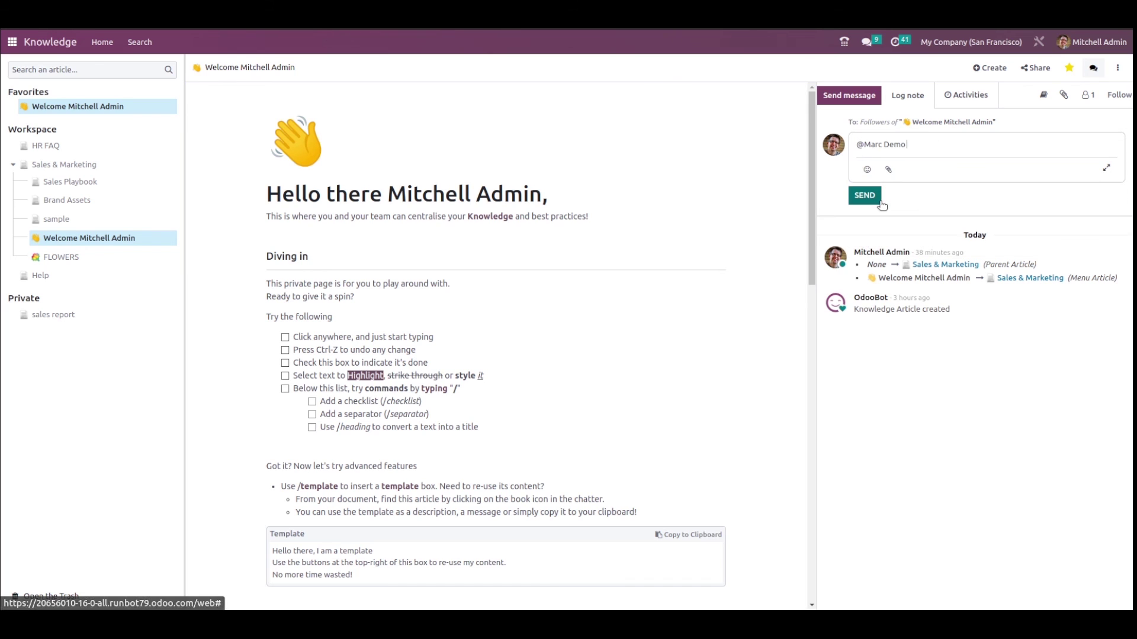
pyautogui.write('hwy')
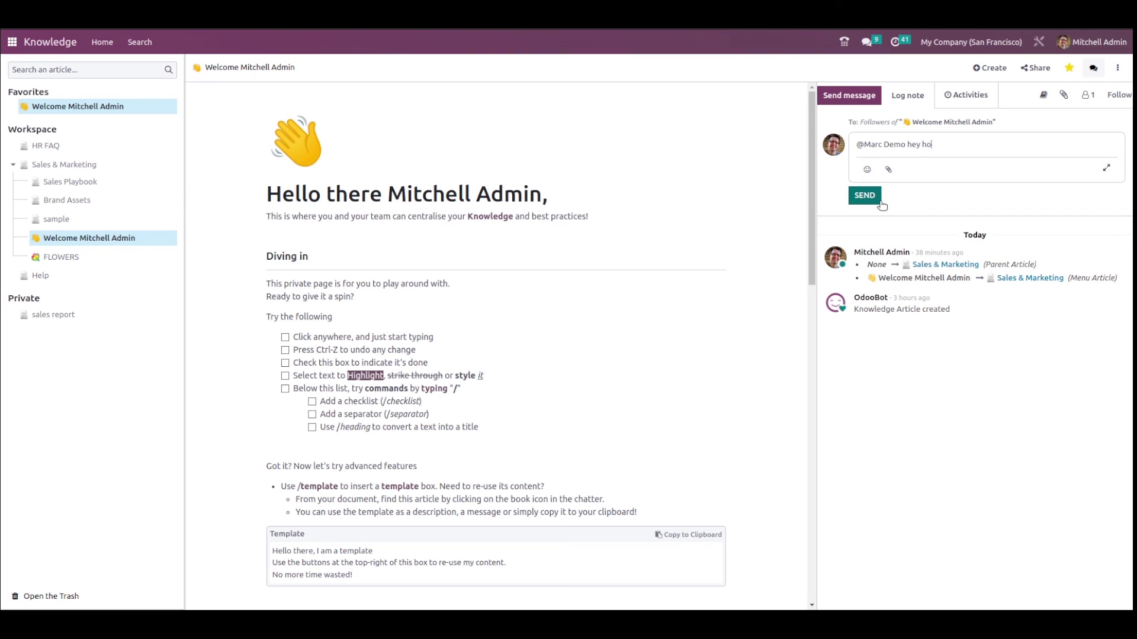
pyautogui.write(' how is the article')
pyautogui.click(858, 194)
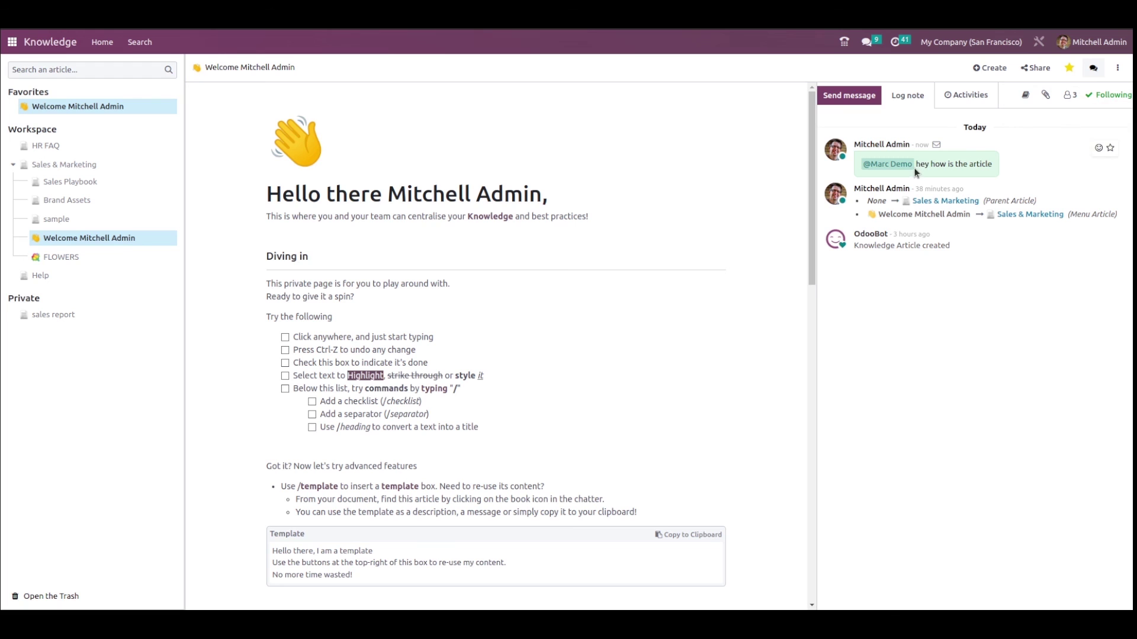
# - View the file chooser for attaching a file to the welcome article, cancel it, and view the article's additional options
pyautogui.click(1045, 96)
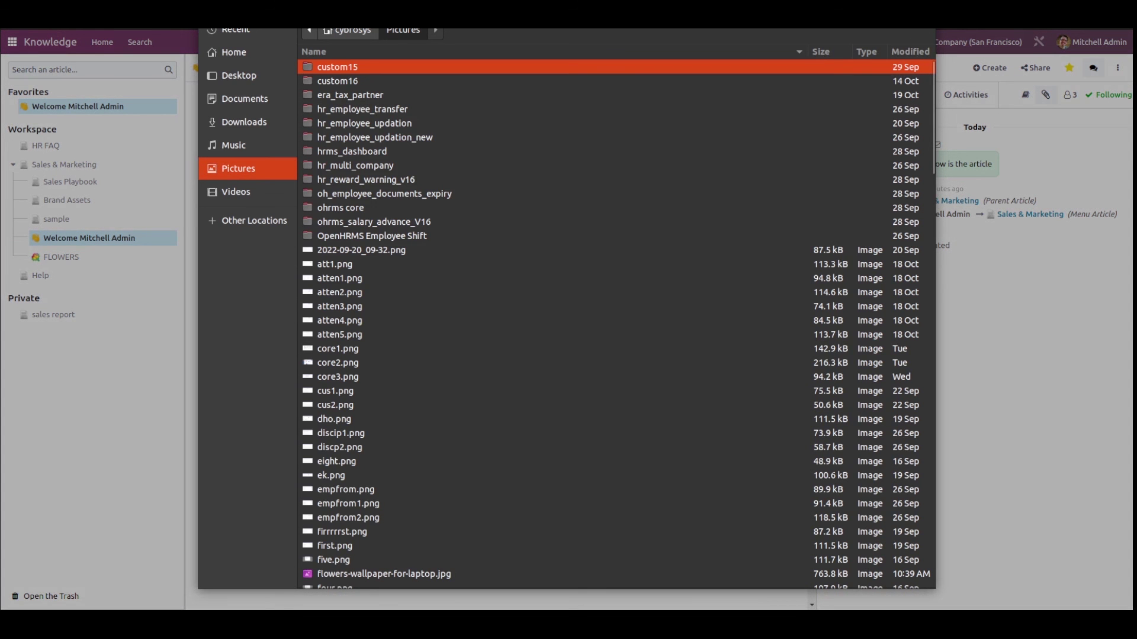
pyautogui.press('Escape')
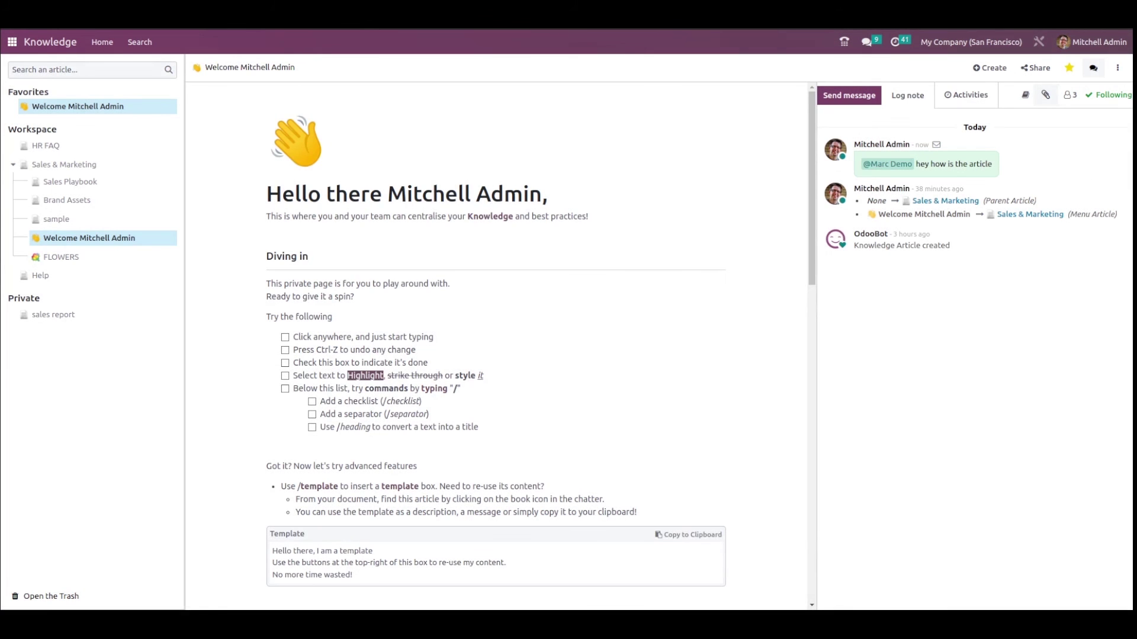
pyautogui.click(1116, 70)
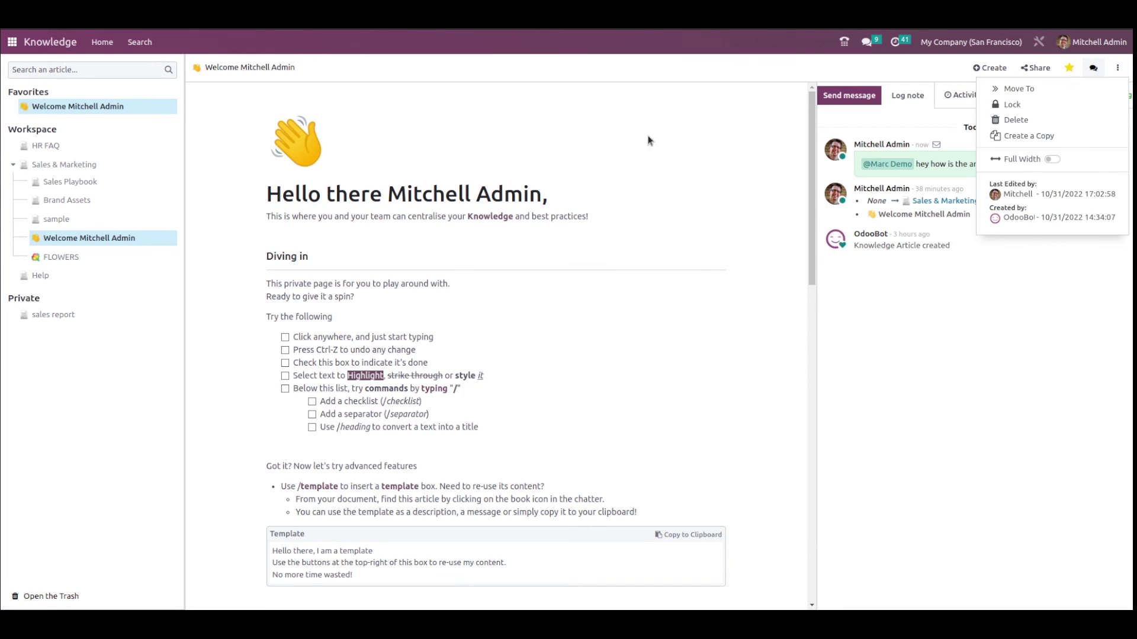
pyautogui.click(899, 433)
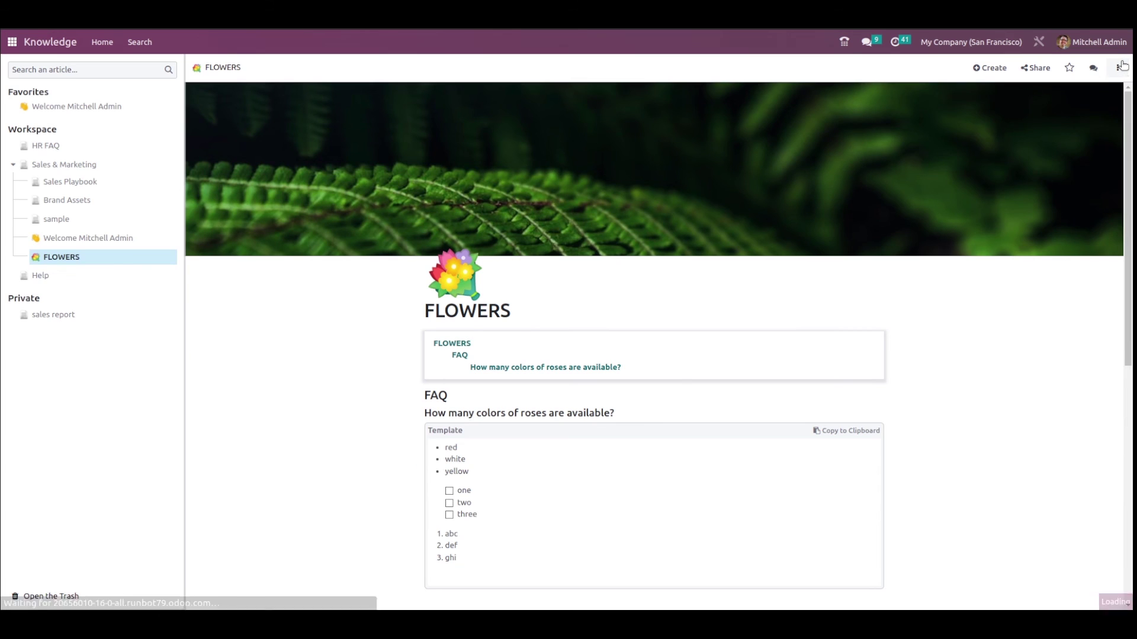
# - Move the FLOWERS article to the Private category and confirm the move
pyautogui.click(1119, 68)
pyautogui.click(1040, 87)
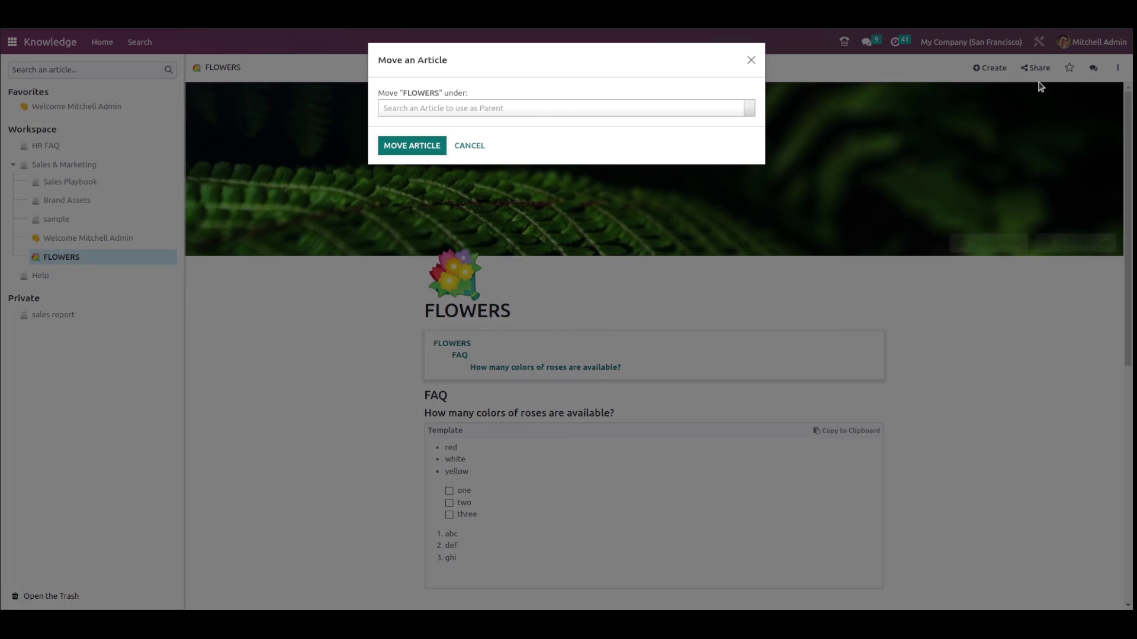
pyautogui.click(521, 110)
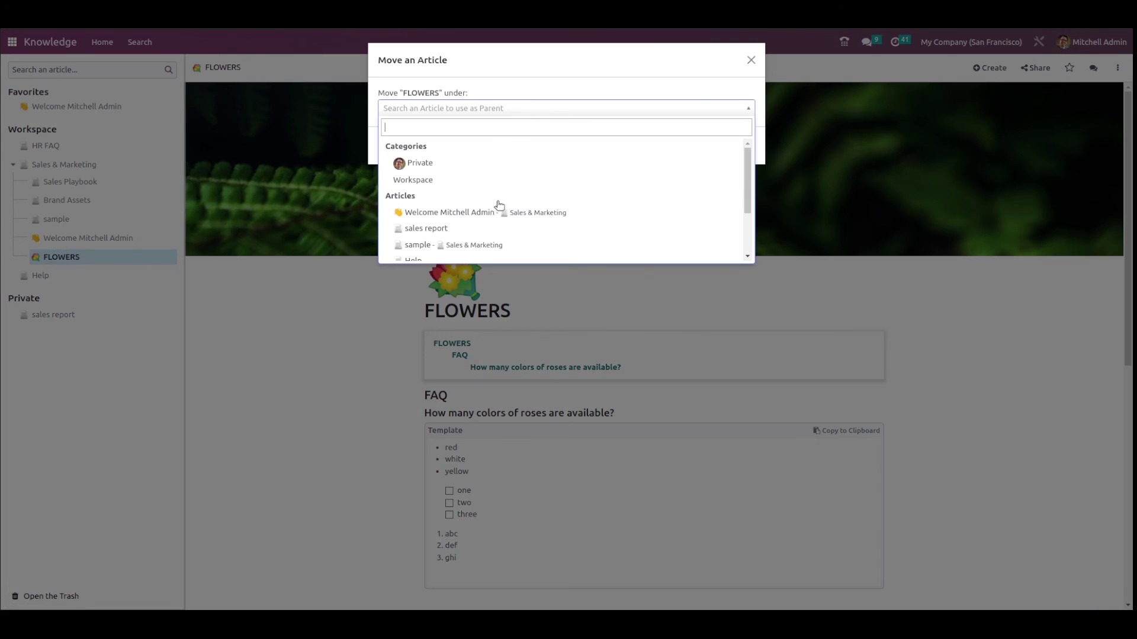
pyautogui.click(457, 163)
pyautogui.click(412, 145)
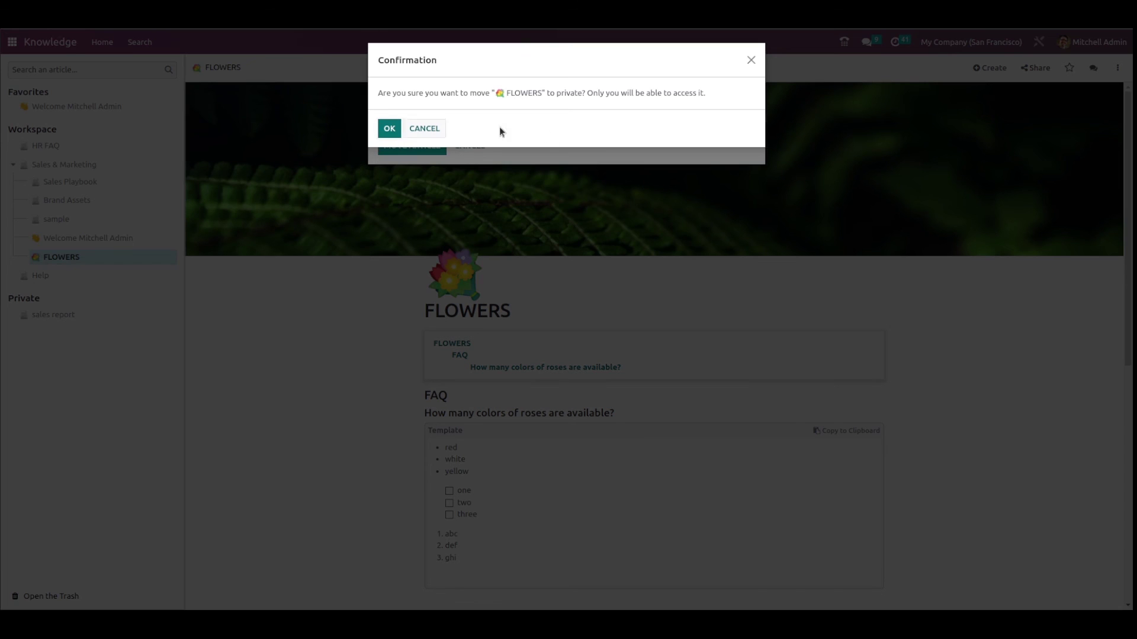
pyautogui.click(392, 127)
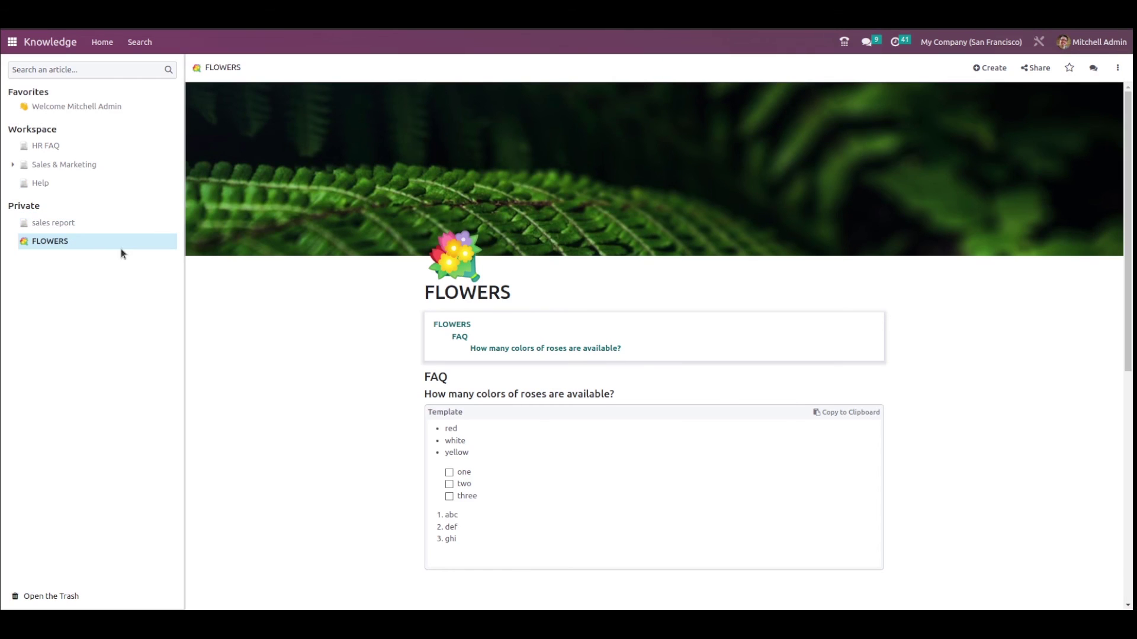
# - Lock the FLOWERS article and unlock it again
pyautogui.click(1118, 68)
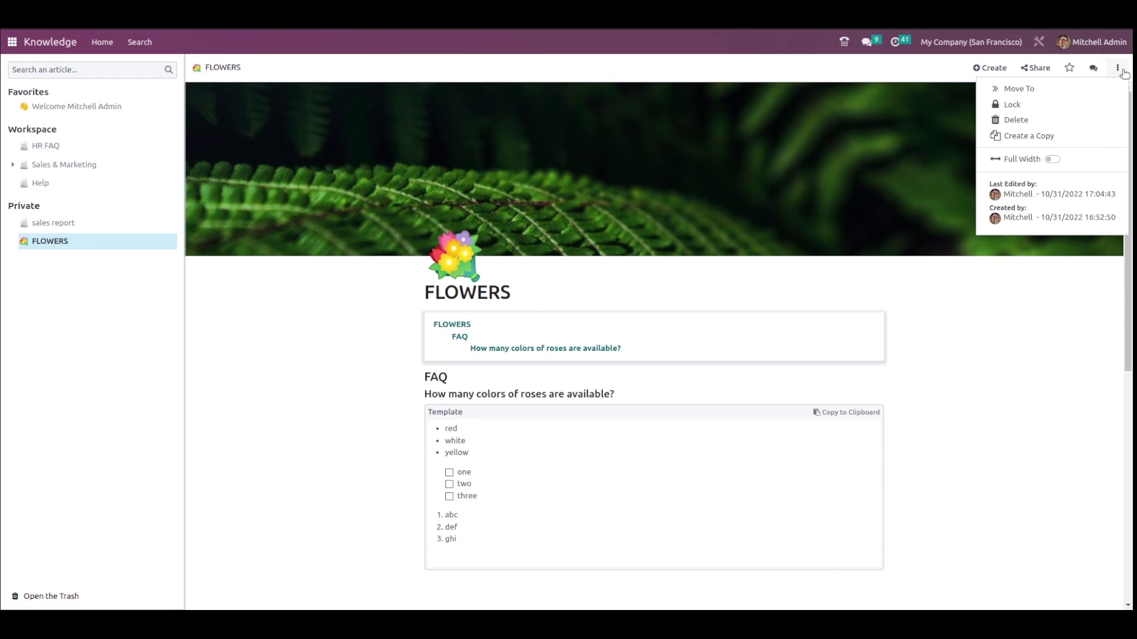
pyautogui.click(1033, 107)
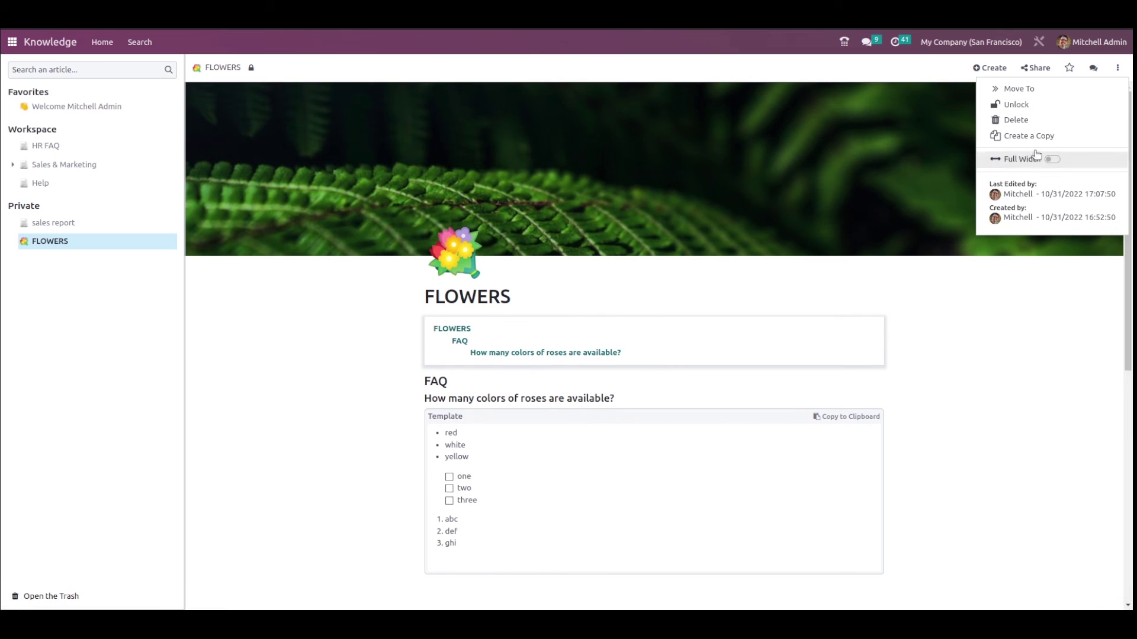
pyautogui.click(1009, 107)
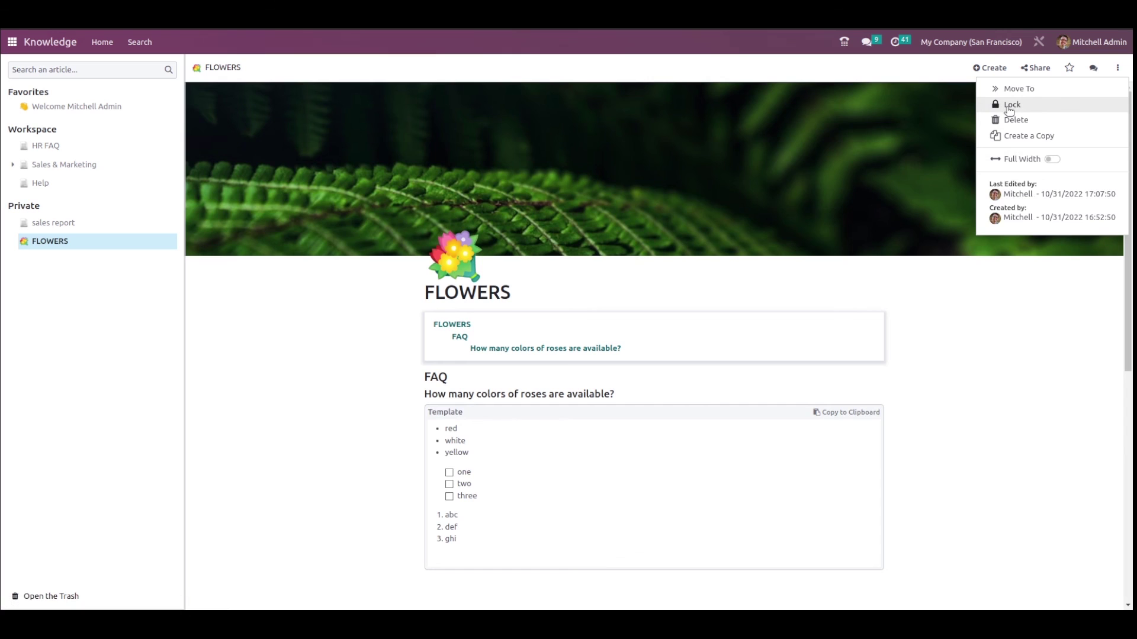
# - Create a copy of the FLOWERS article and return to the original article
pyautogui.click(1050, 142)
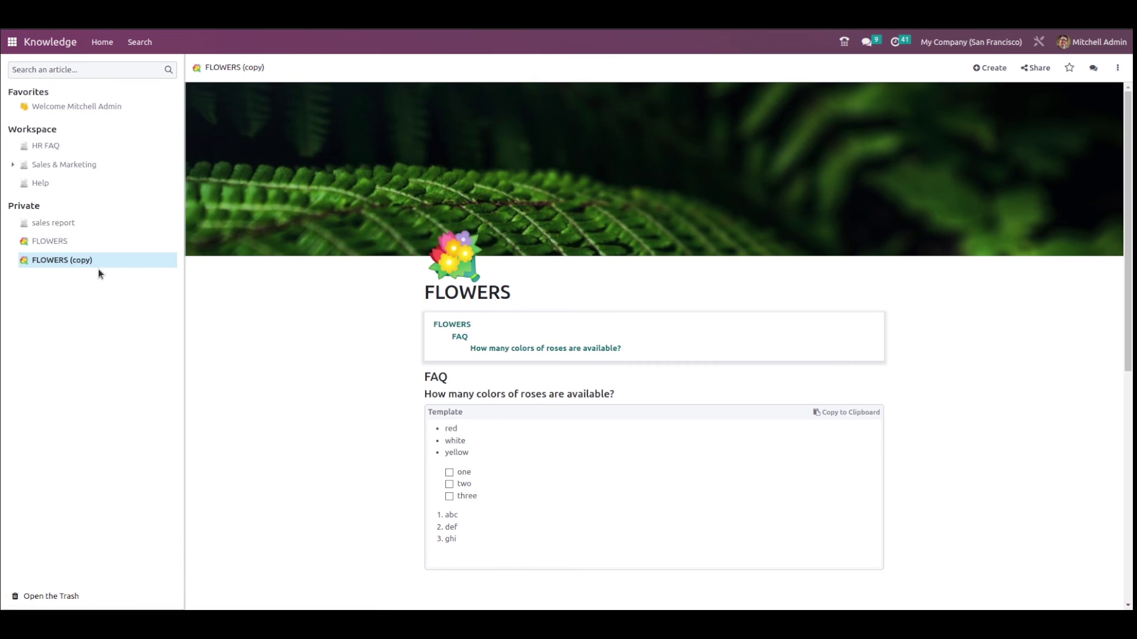
pyautogui.click(84, 244)
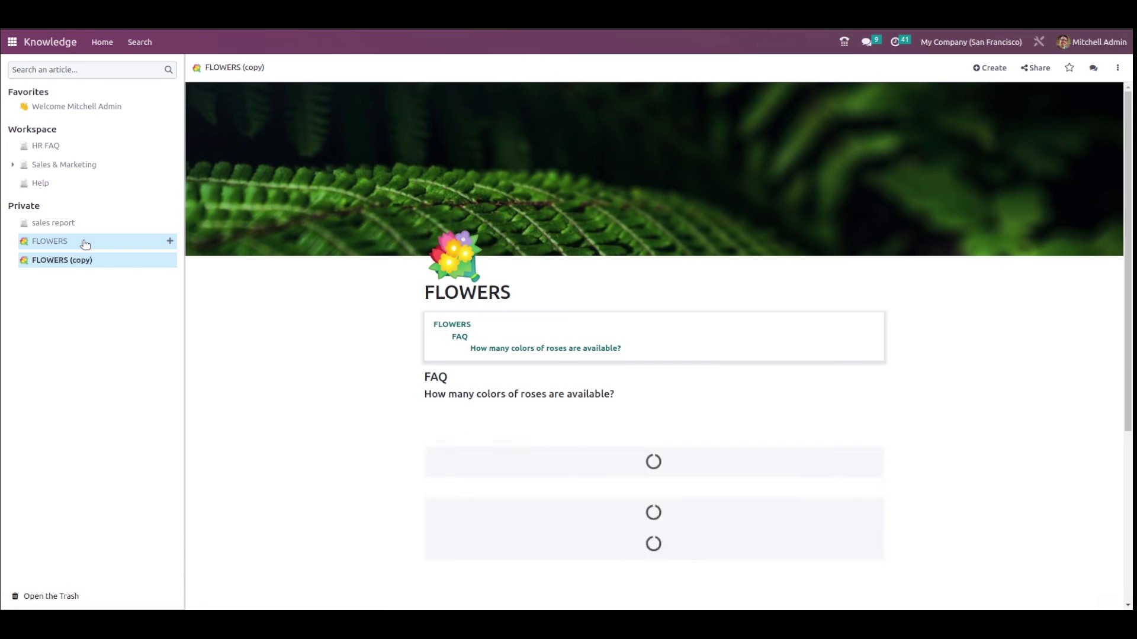
# - Enable full width for the original FLOWERS article and look through its page layout
pyautogui.click(1117, 68)
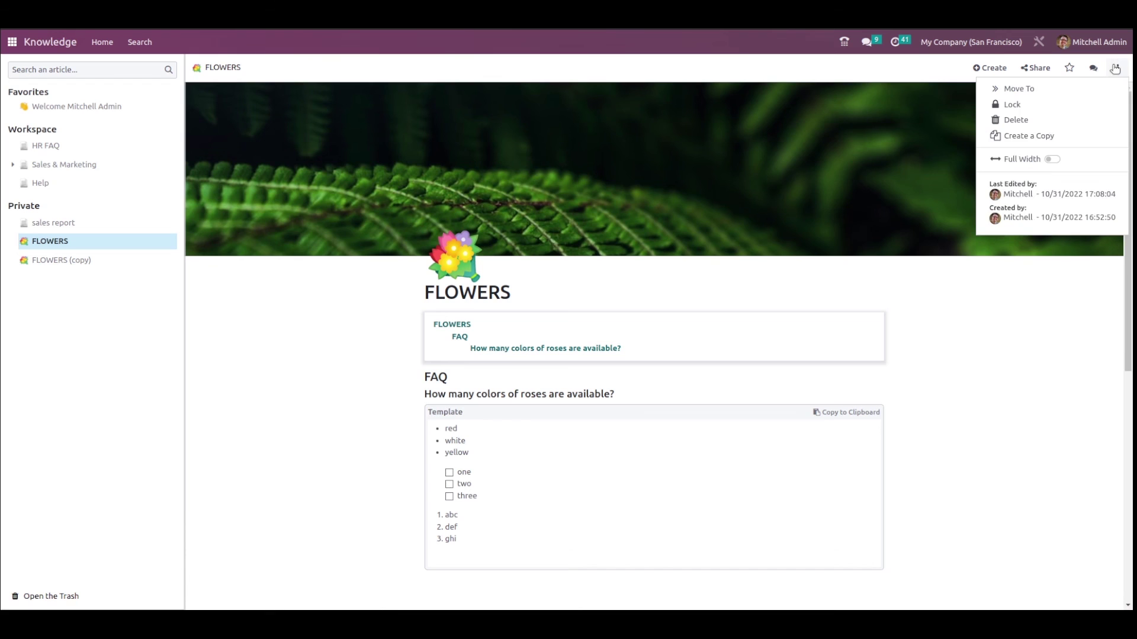
pyautogui.click(1049, 162)
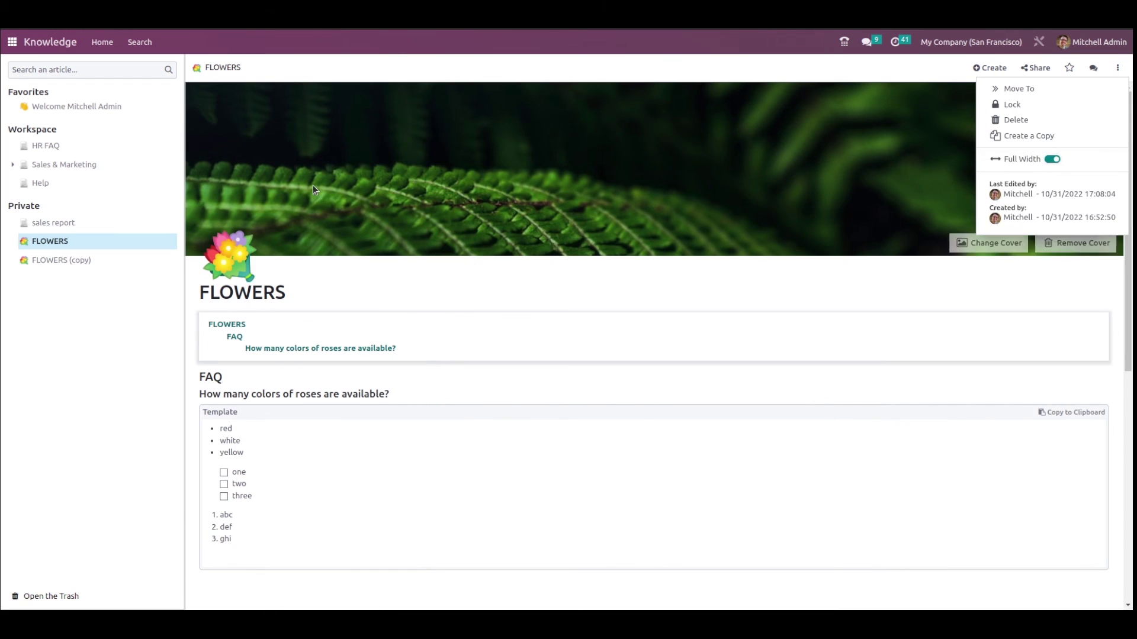
pyautogui.scroll(-5, 312, 183)
pyautogui.scroll(-10, 313, 183)
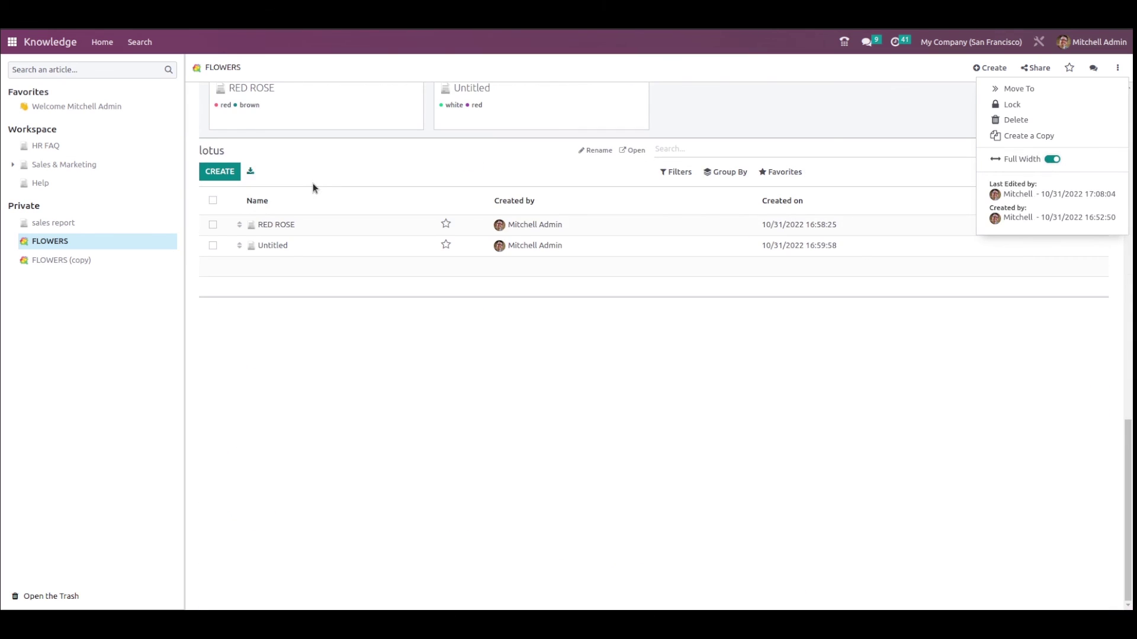
pyautogui.scroll(15, 312, 183)
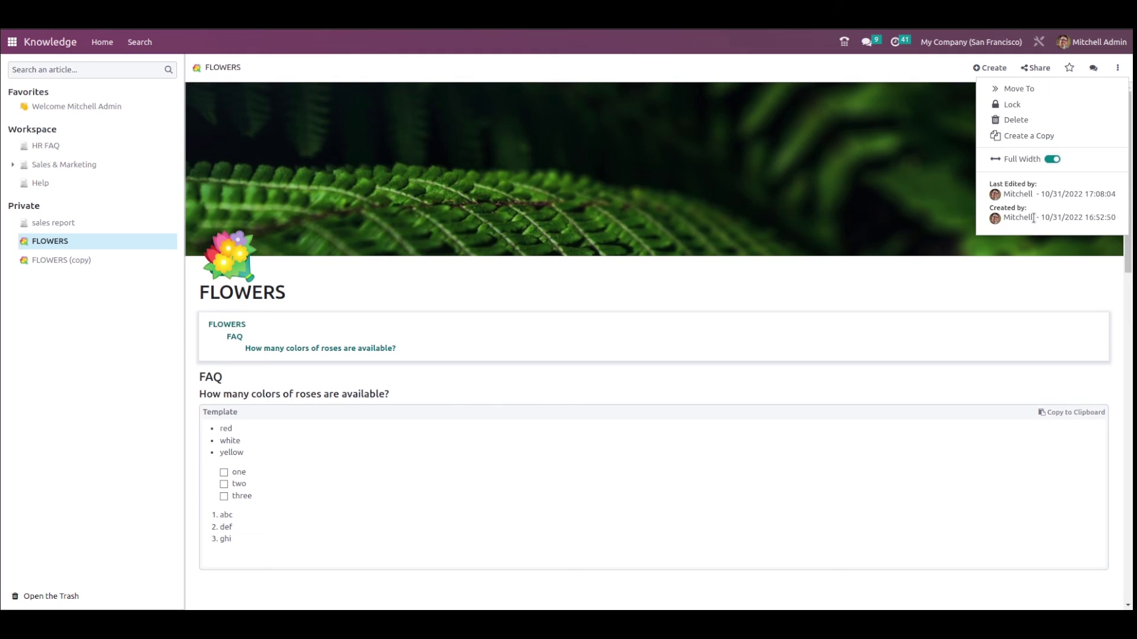
pyautogui.click(927, 82)
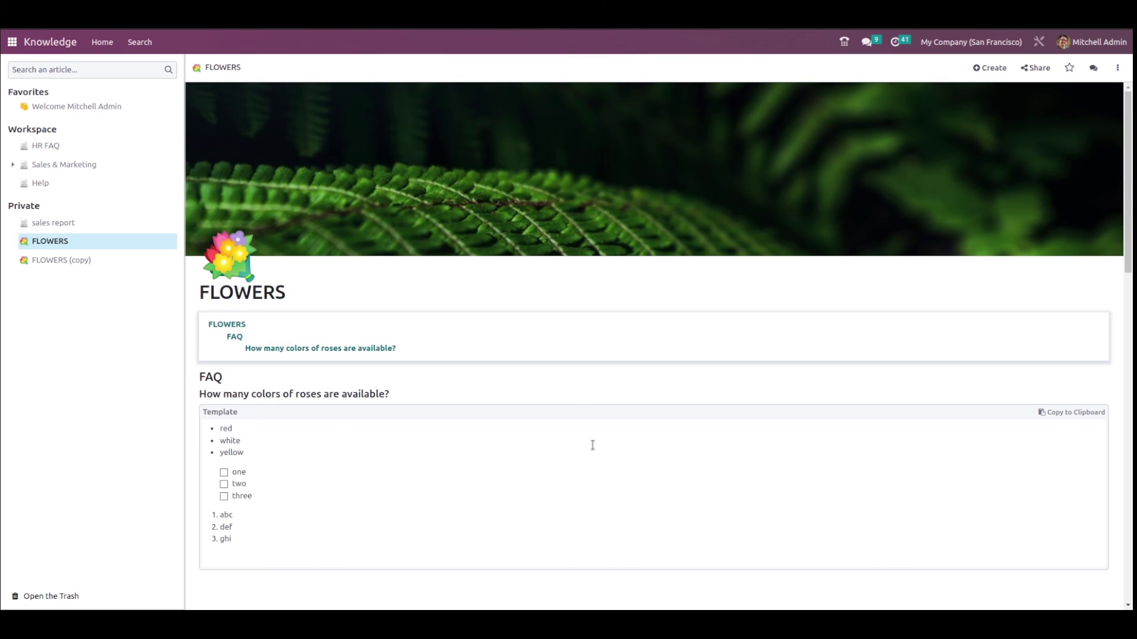
pyautogui.scroll(-10, 592, 445)
pyautogui.scroll(10, 592, 445)
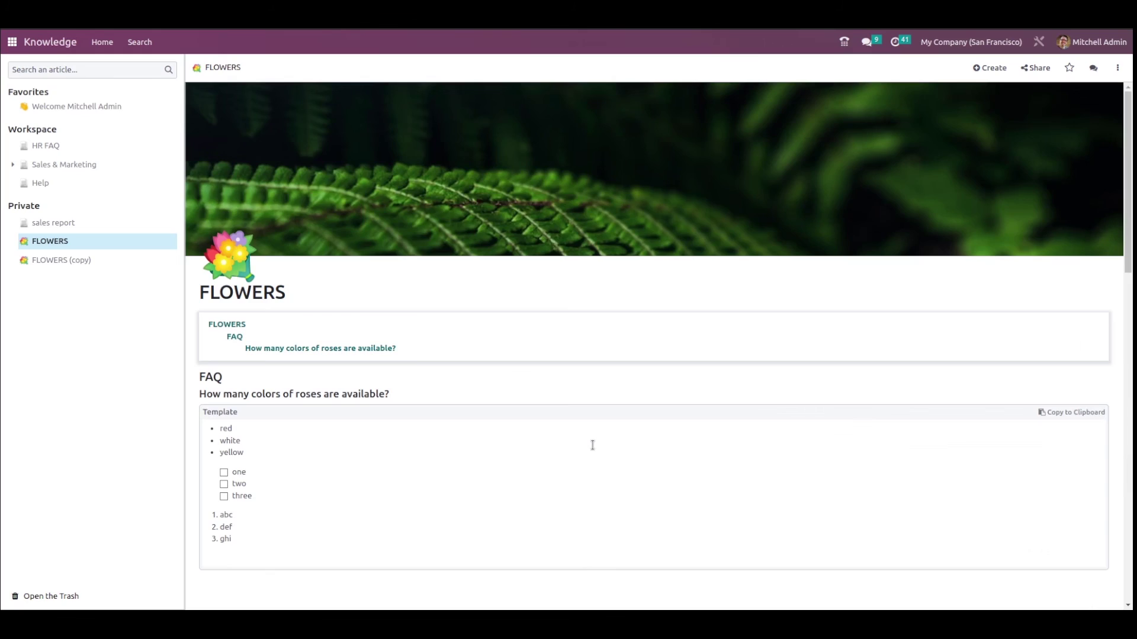